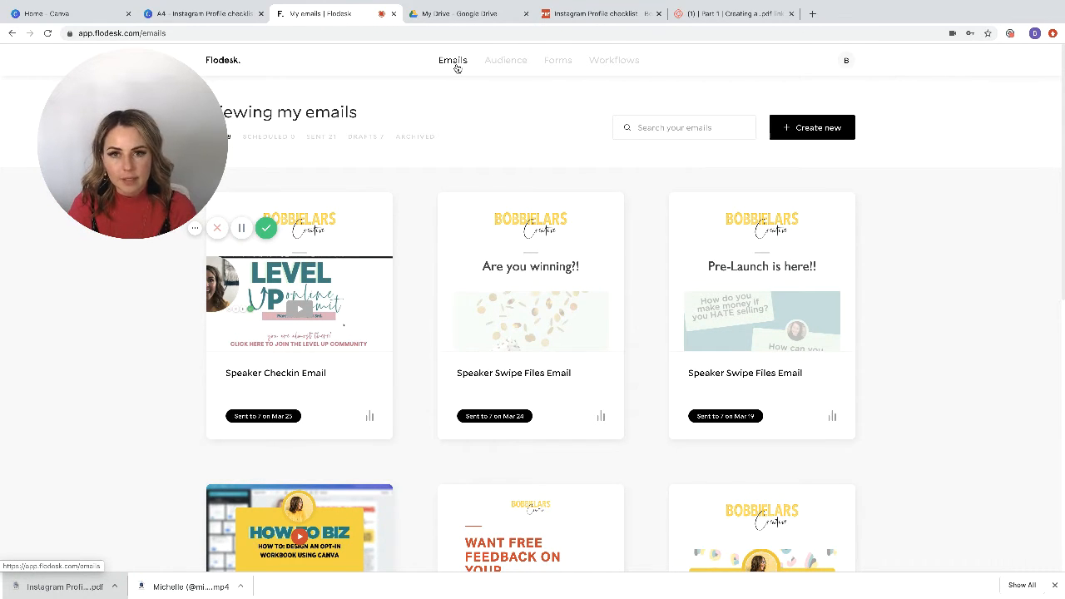
Step: Go to the forms overview and start creating a new form
mouse_move(505, 62)
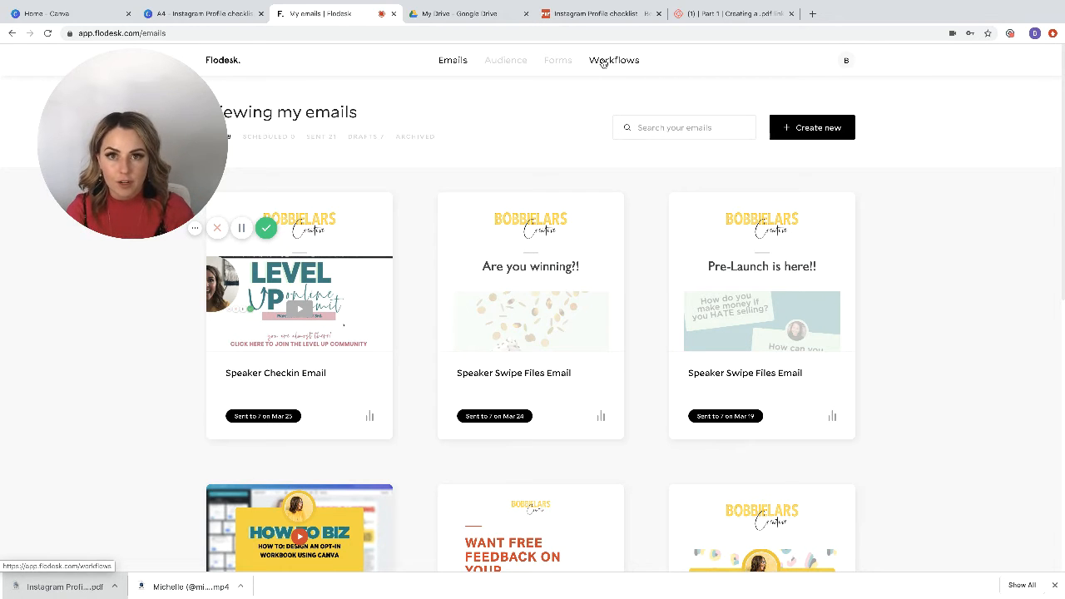
left_click(559, 62)
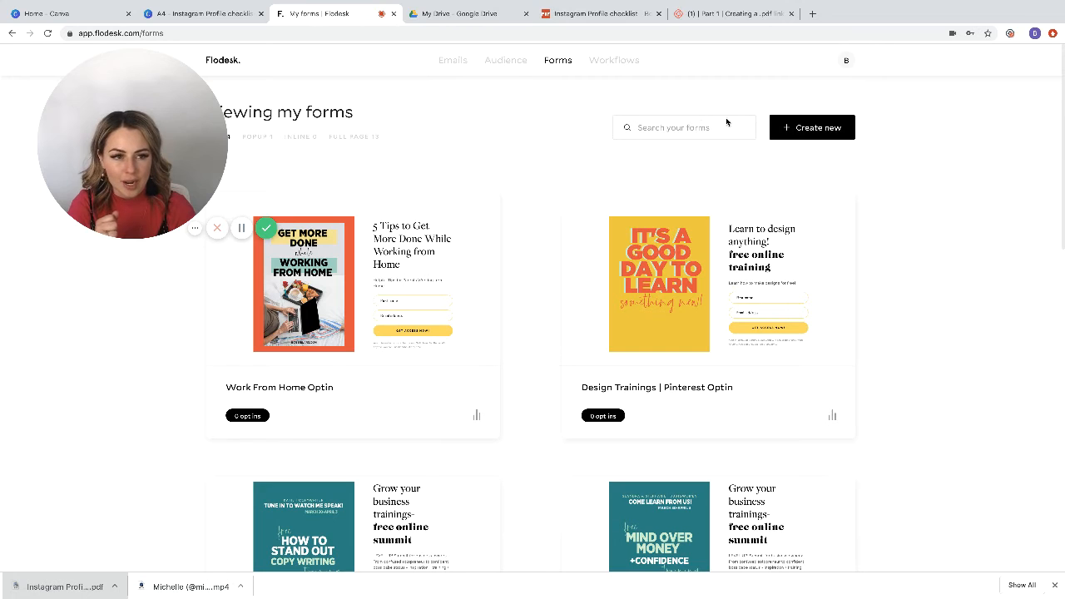
left_click(786, 129)
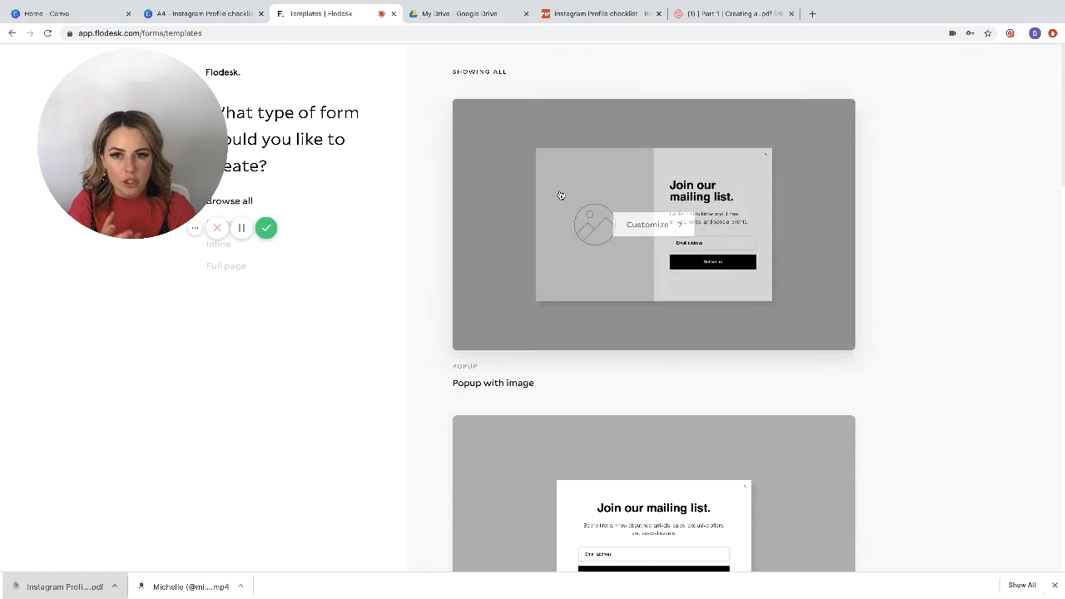
left_click_drag(180, 134, 148, 260)
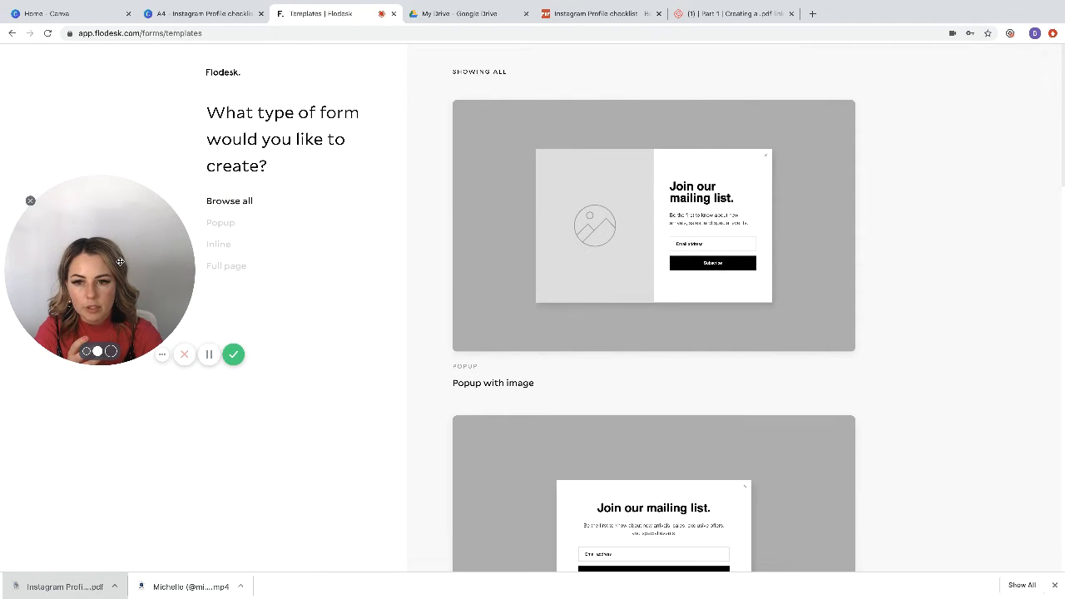
Step: Browse the popup, inline and full page form templates and choose "Full page with image" for customizing
left_click(232, 225)
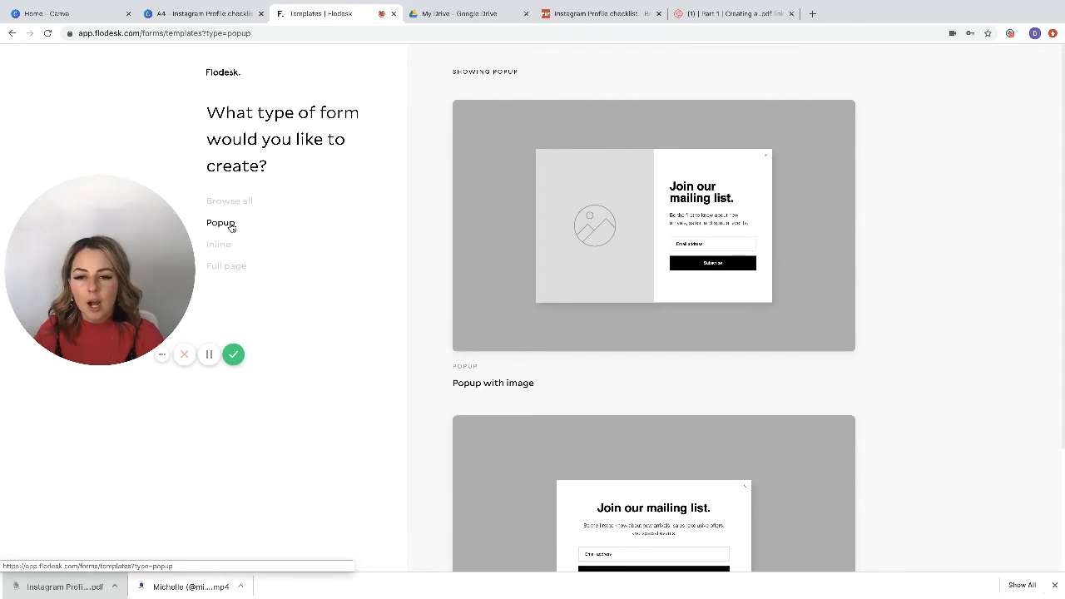
left_click(223, 245)
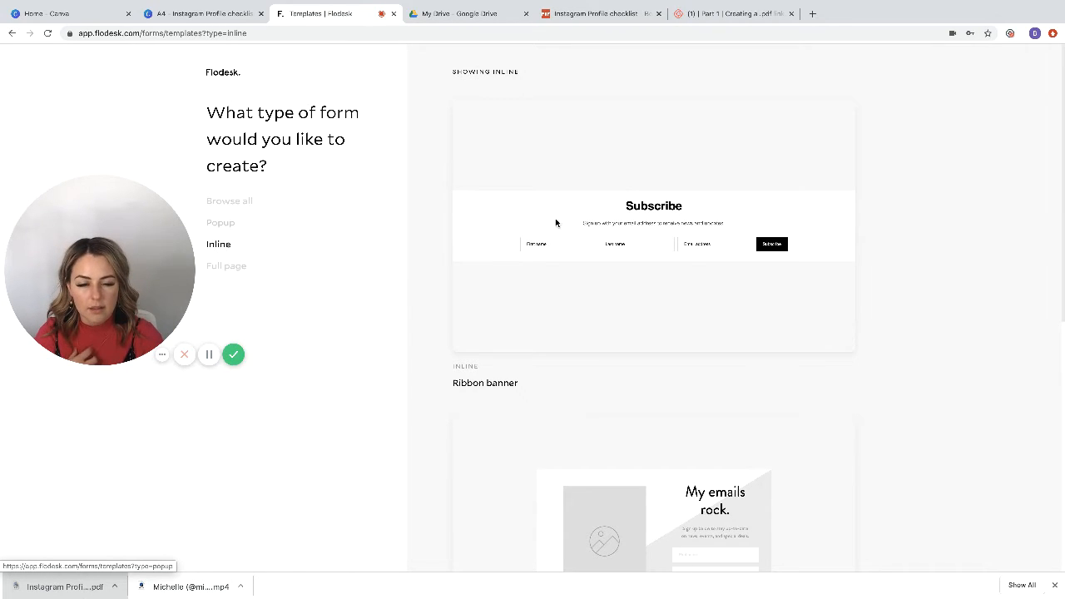
left_click(223, 269)
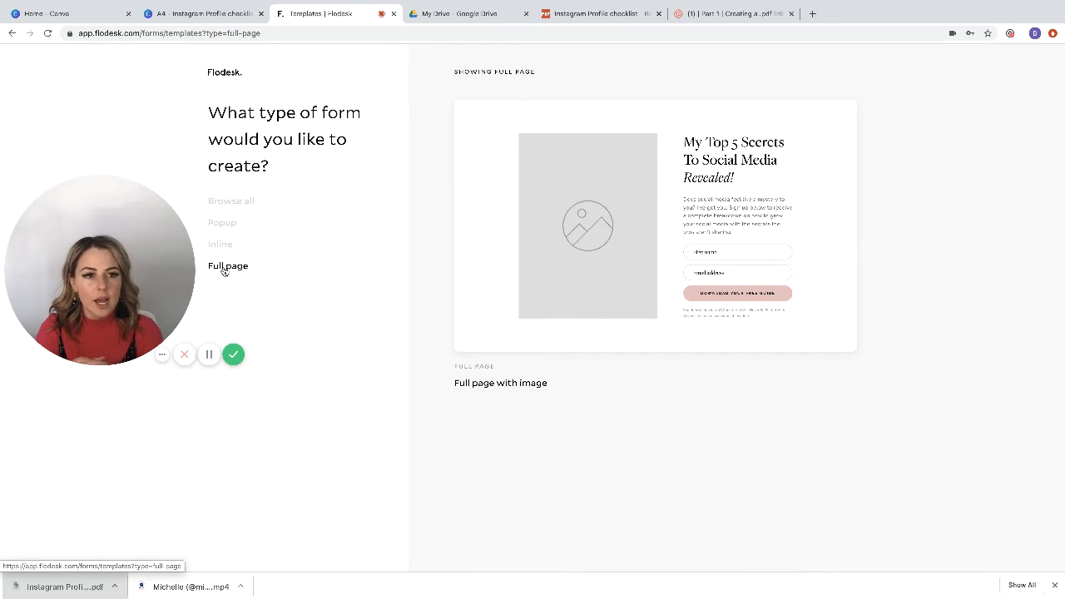
mouse_move(556, 238)
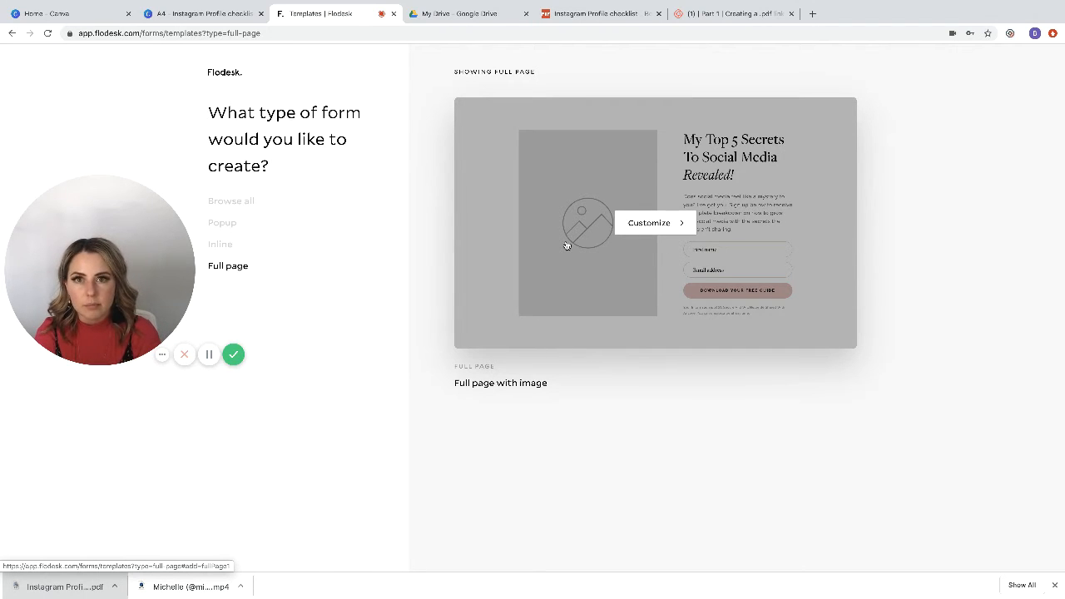
left_click(637, 224)
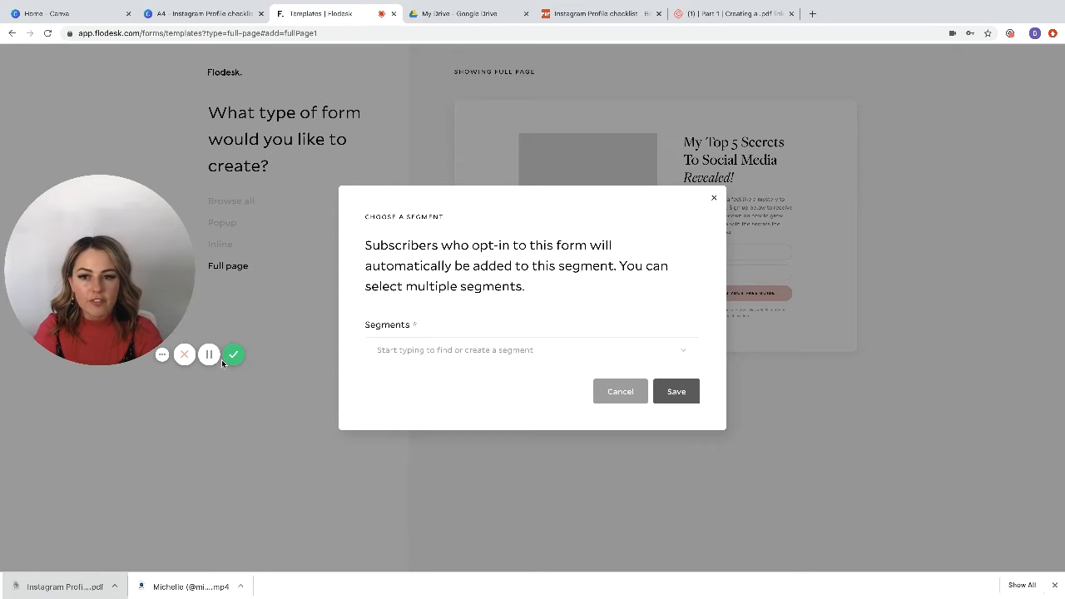
Step: Check the checklist design in Canva, return to Flodesk, and save a new segment "Instagram Profile Checklist Optin" for the form
left_click(200, 15)
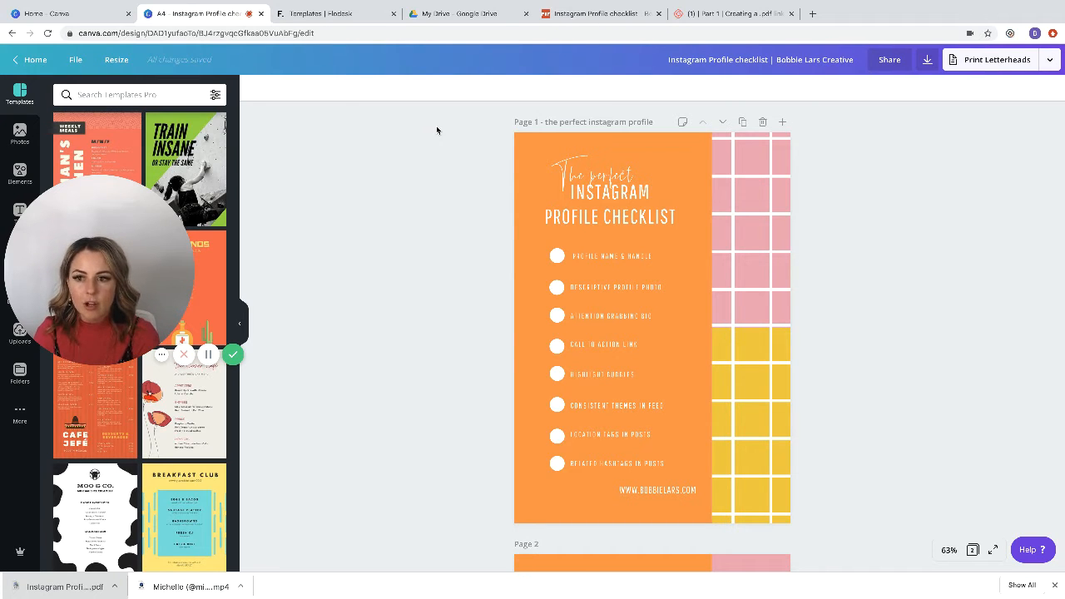
left_click(346, 15)
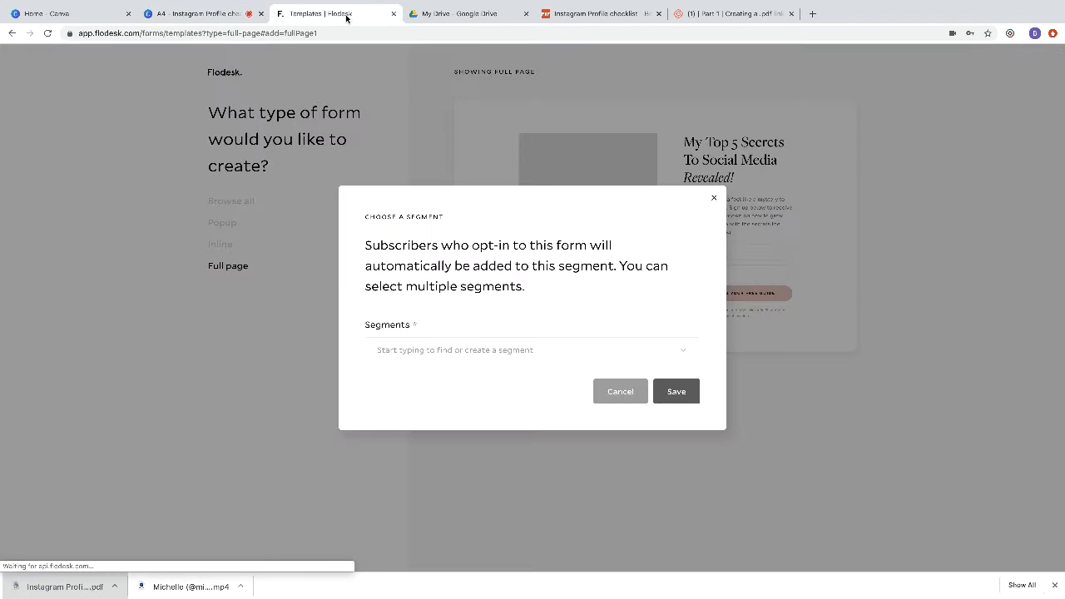
left_click(435, 352)
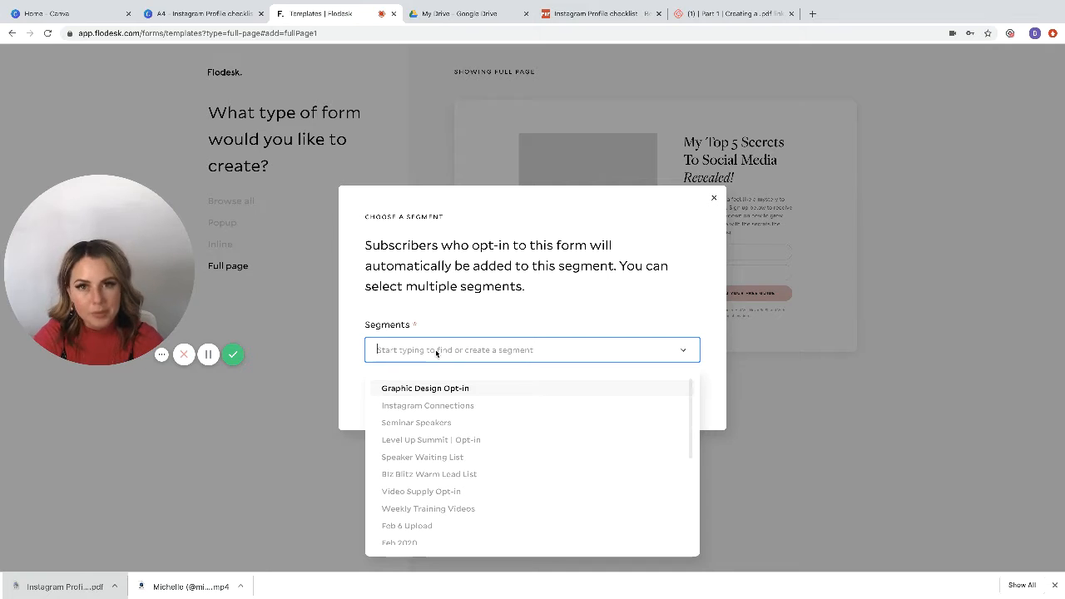
type("Instagram")
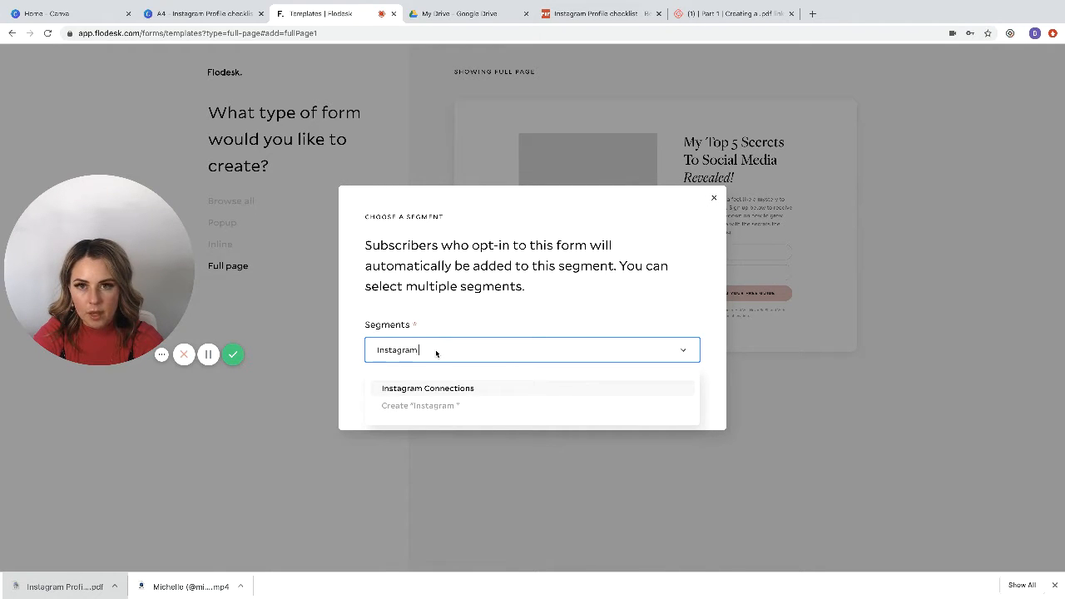
type(" Profi")
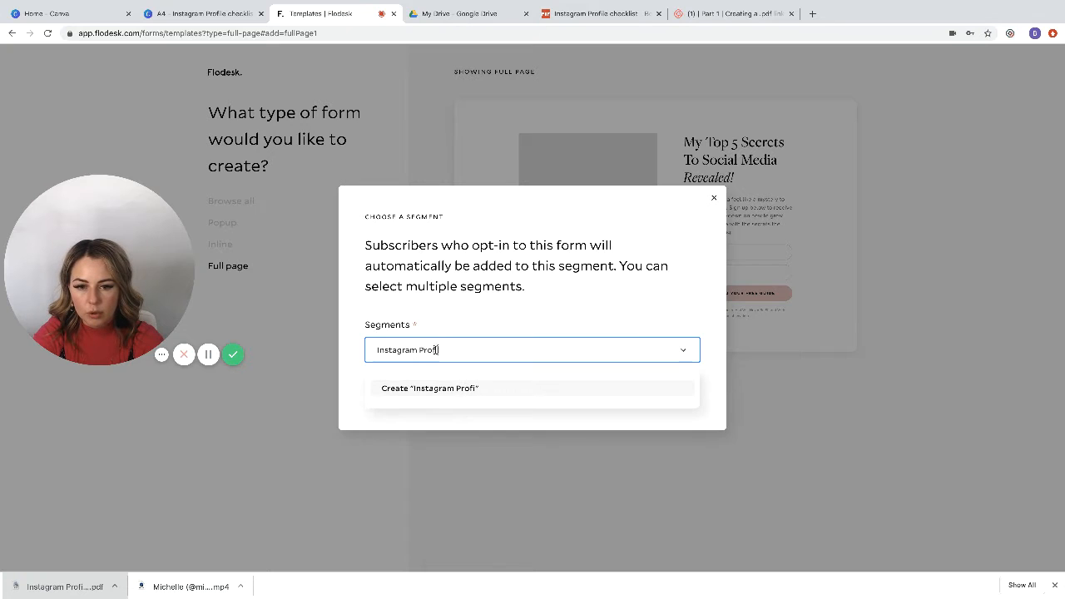
type("le Checklist O")
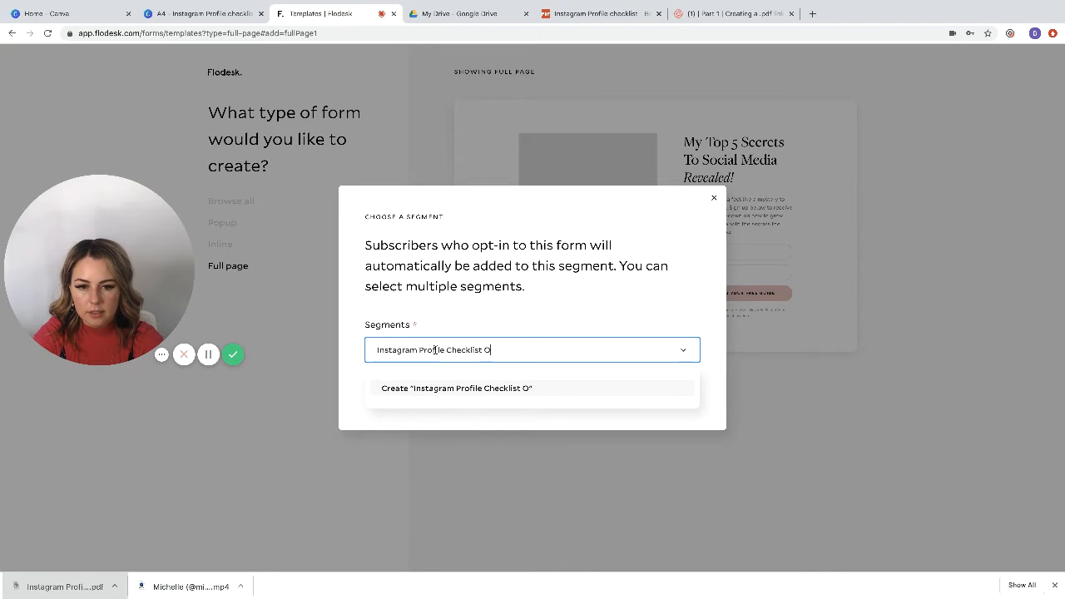
type("ptin")
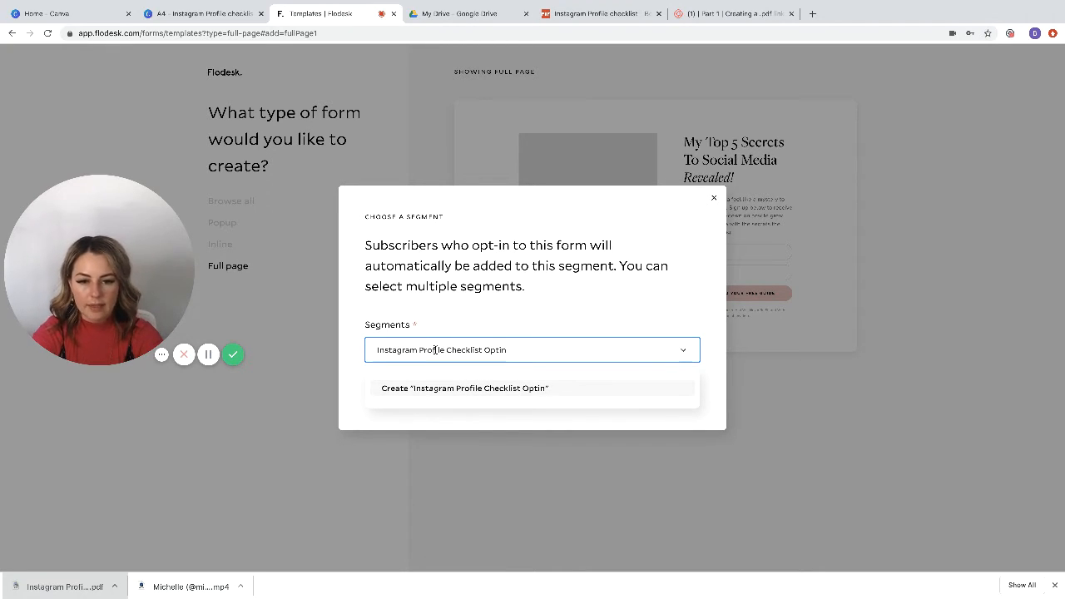
key("Return")
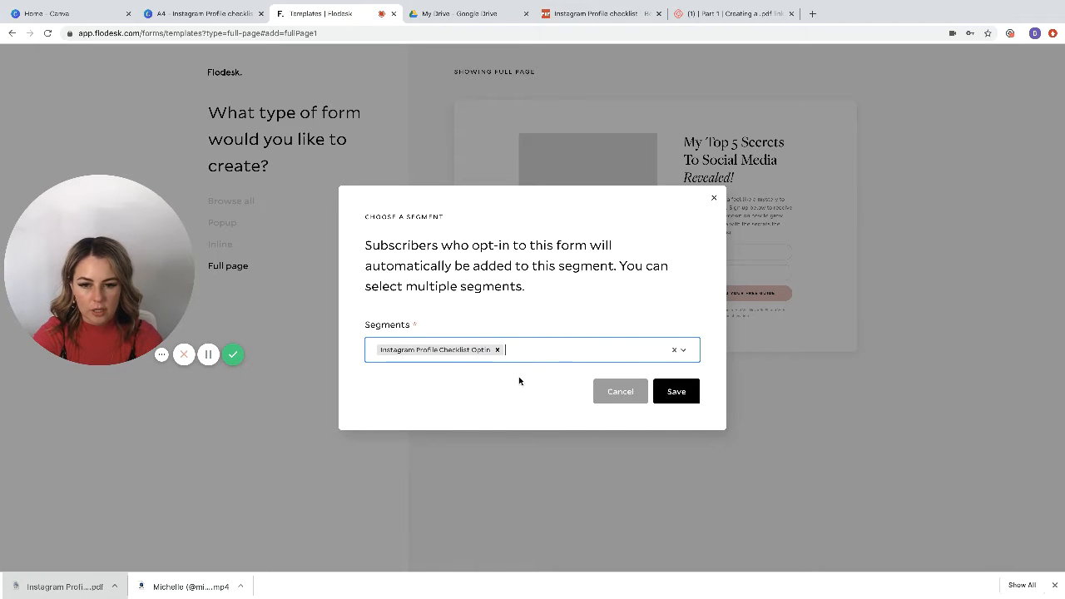
left_click(674, 391)
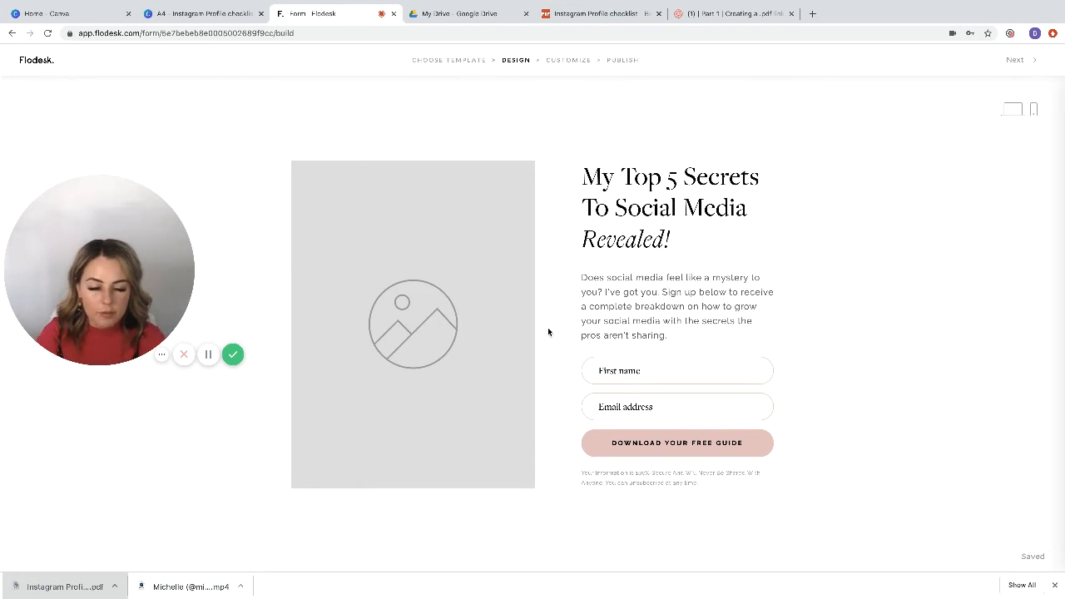
Step: Replace the form's headline with "The Perfect Instagram Profile Checklist!"
left_click(435, 327)
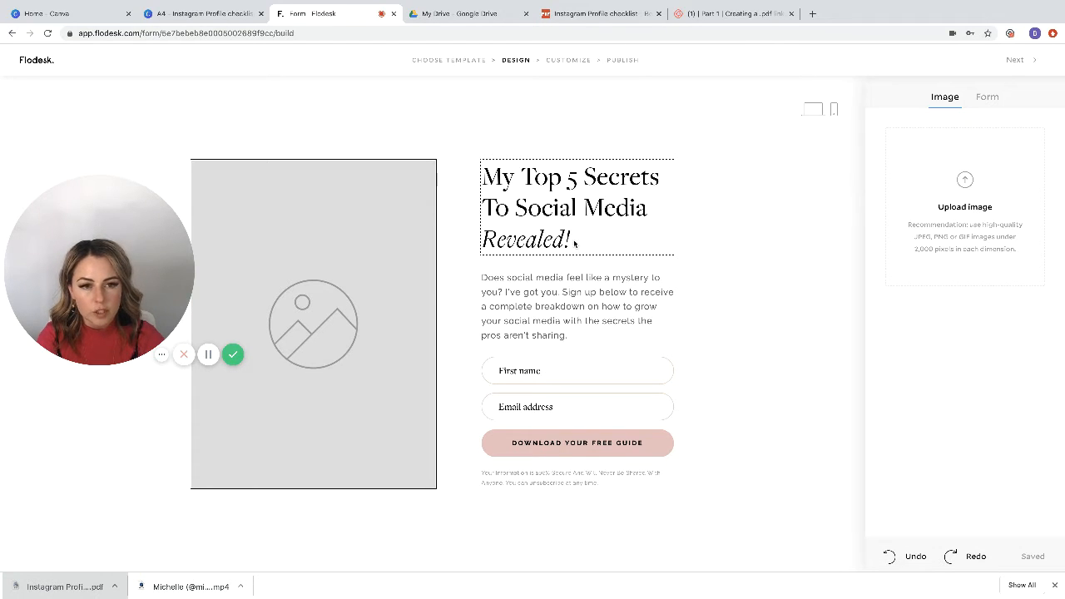
left_click_drag(574, 241, 486, 178)
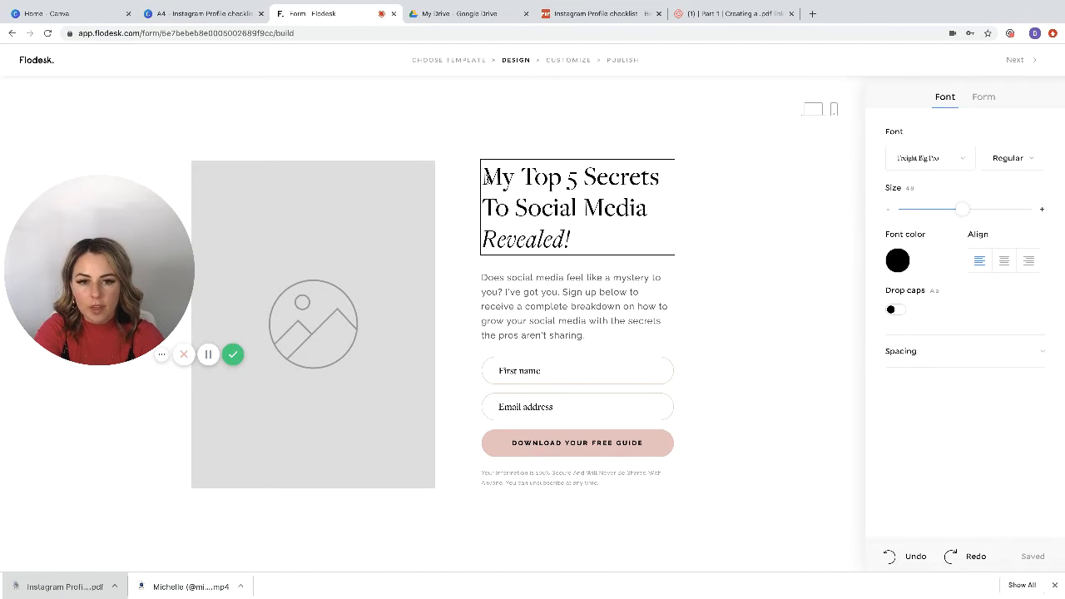
left_click_drag(569, 241, 488, 171)
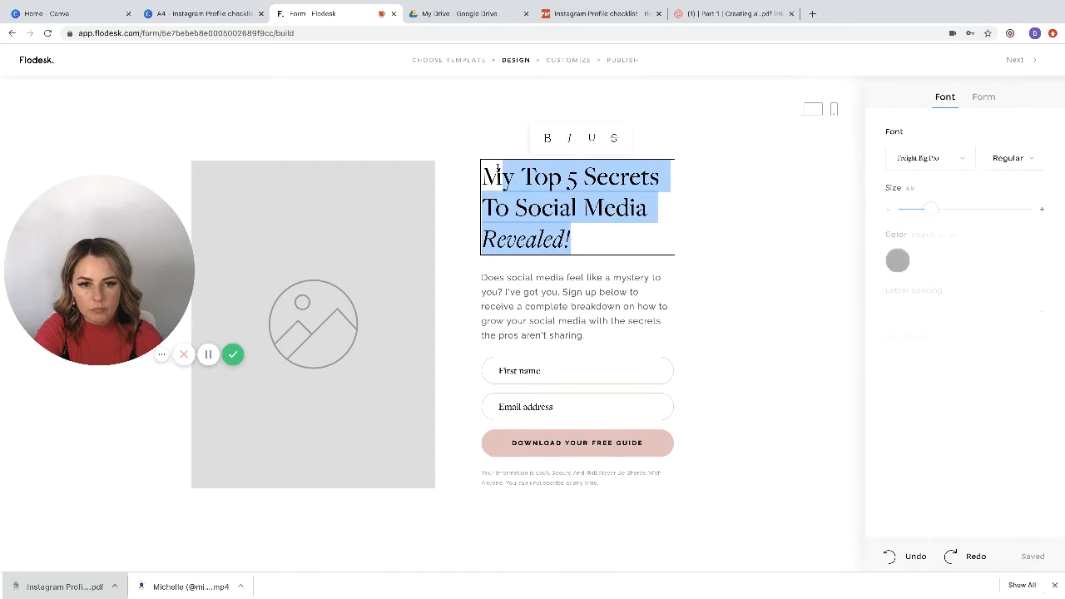
type("The Per")
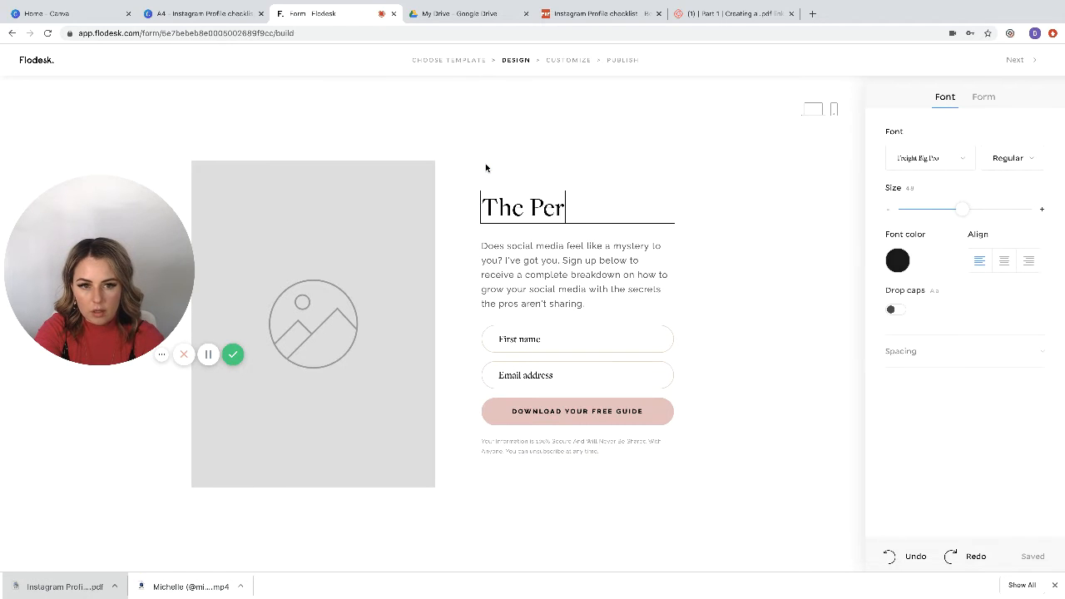
type("fect Instagram")
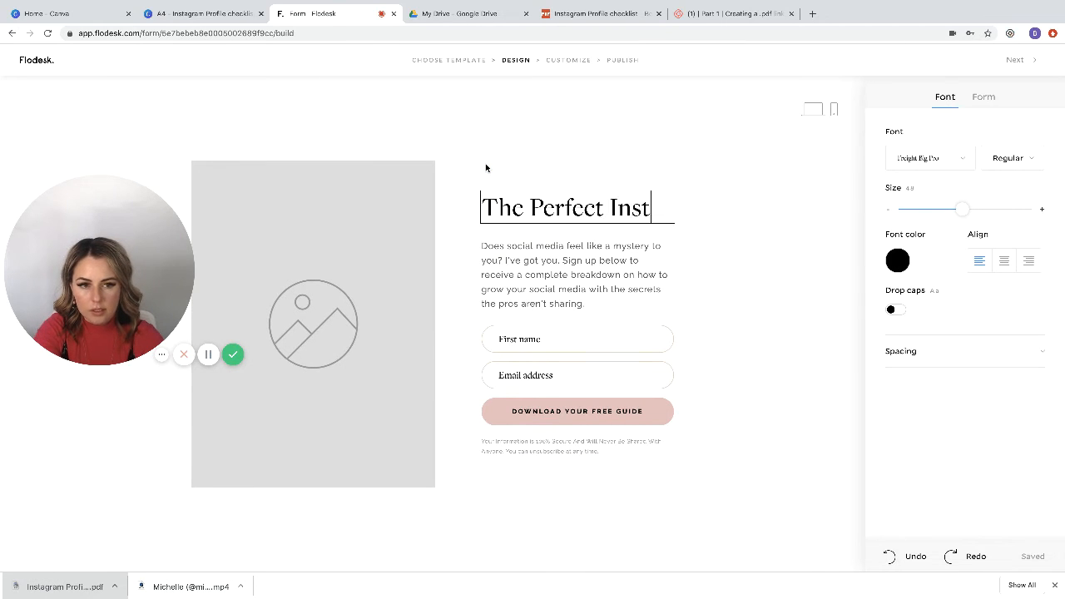
type("P")
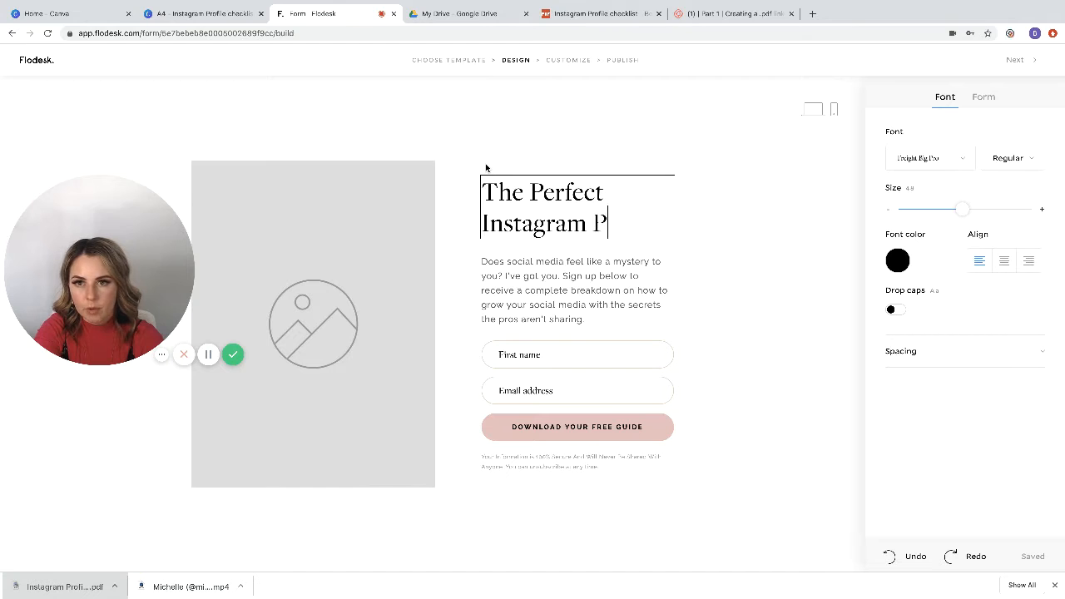
type("rofile Checklist!")
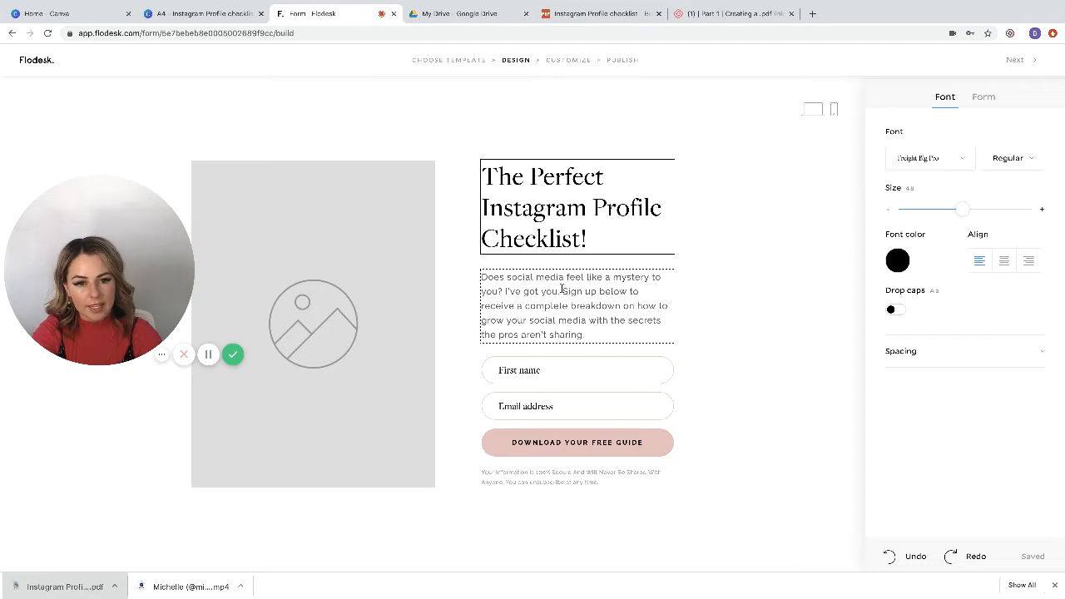
Step: Replace "social media" in the description's first sentence with "Instagram engagement", correcting the spelling
left_click_drag(564, 291, 501, 282)
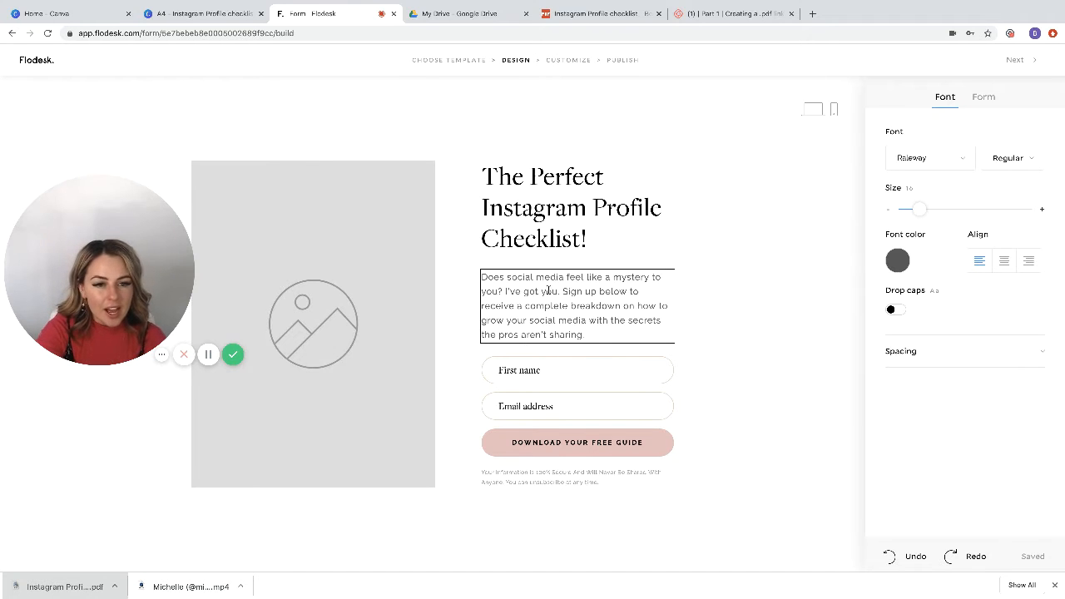
left_click_drag(565, 277, 507, 275)
type("ins")
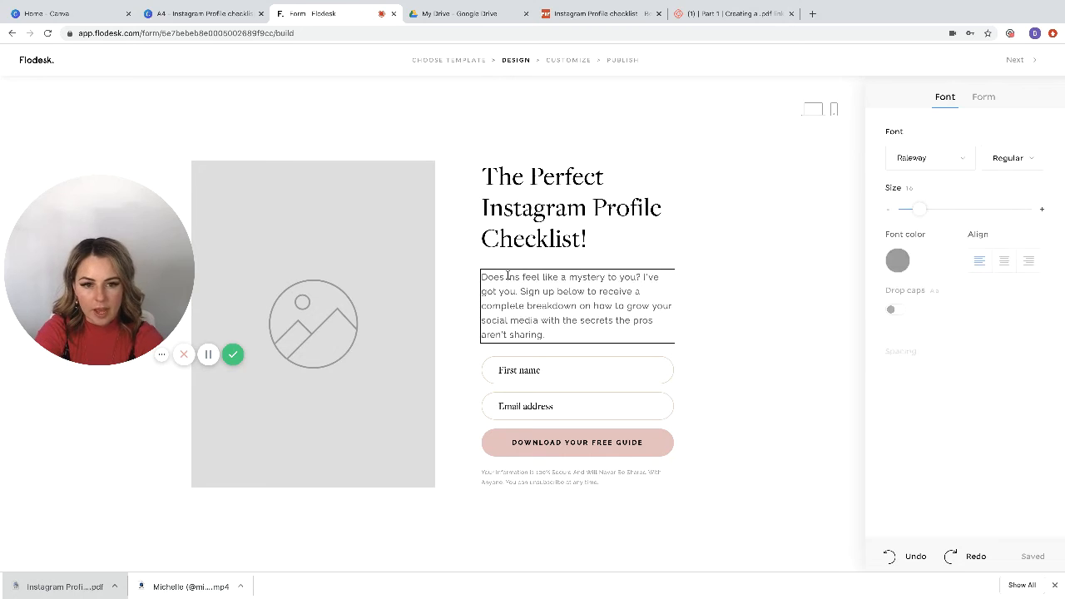
key("BackSpace")
key("BackSpace")
key("BackSpace")
type("Instagram")
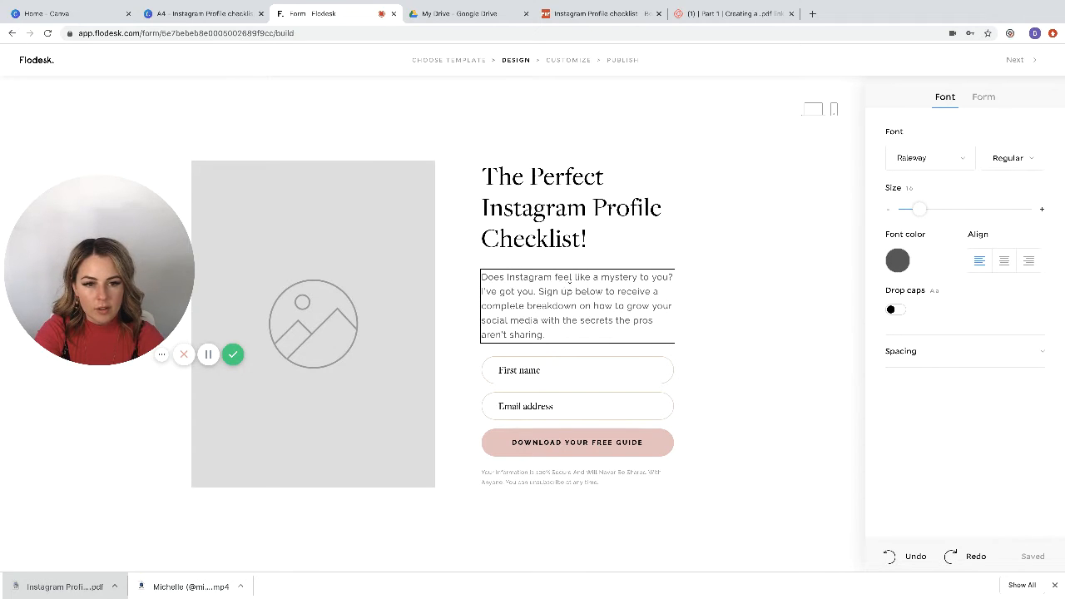
type(" engagment")
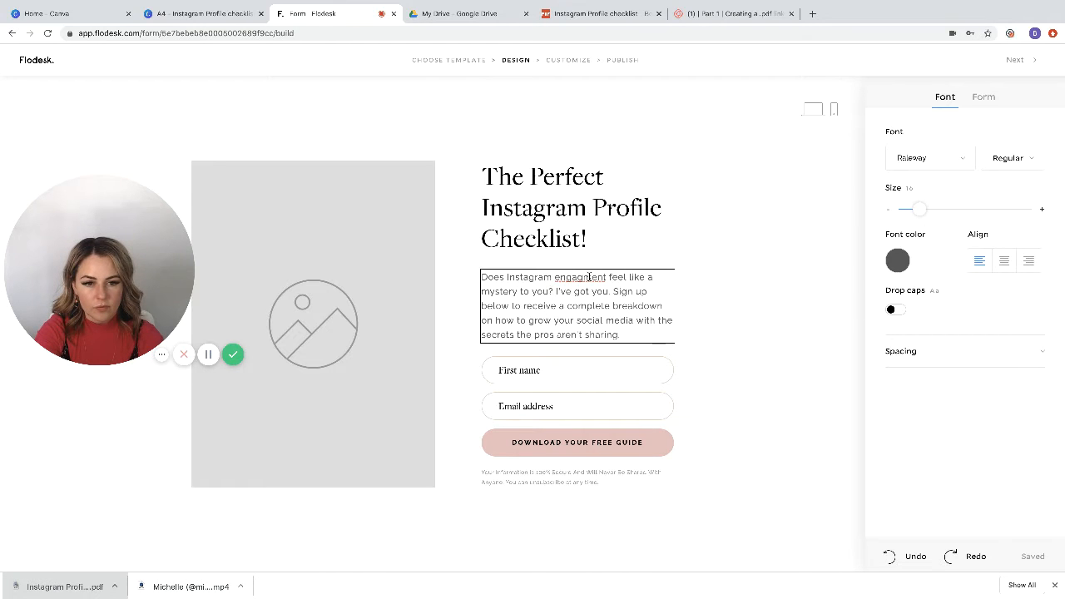
right_click(590, 277)
left_click(611, 279)
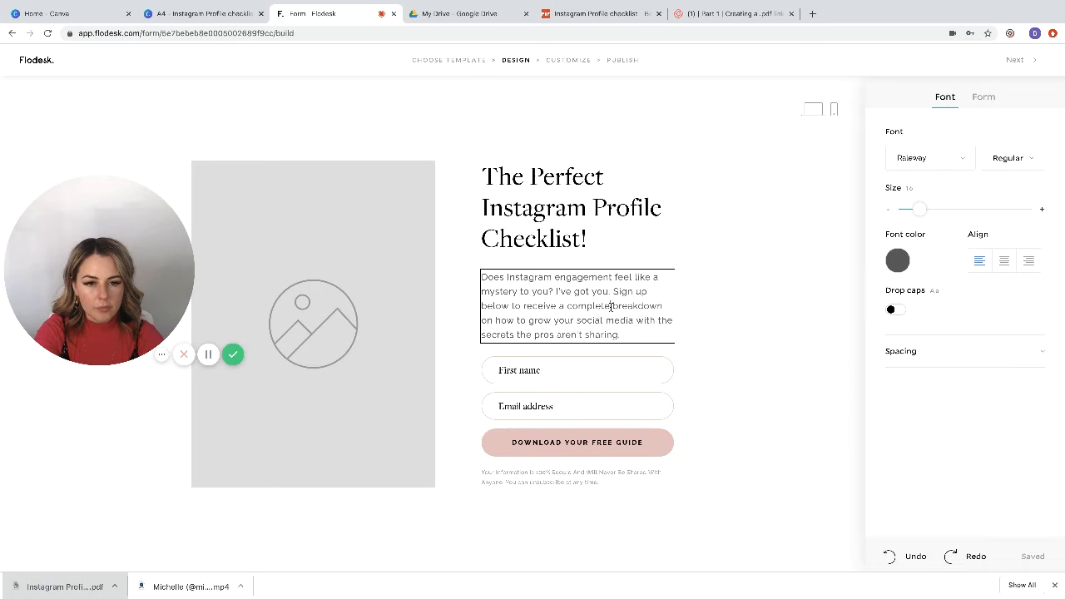
Step: Replace "complete breakdown" in the description with "The Perfect Instagram Profile Checklist"
left_click_drag(662, 307, 567, 307)
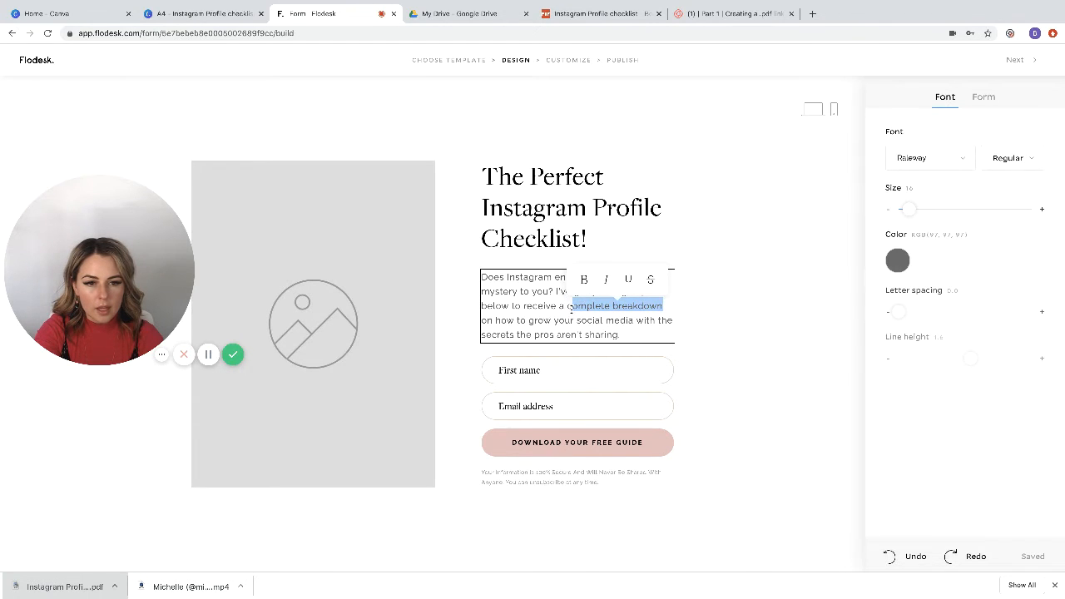
type("The Perfec on how ")
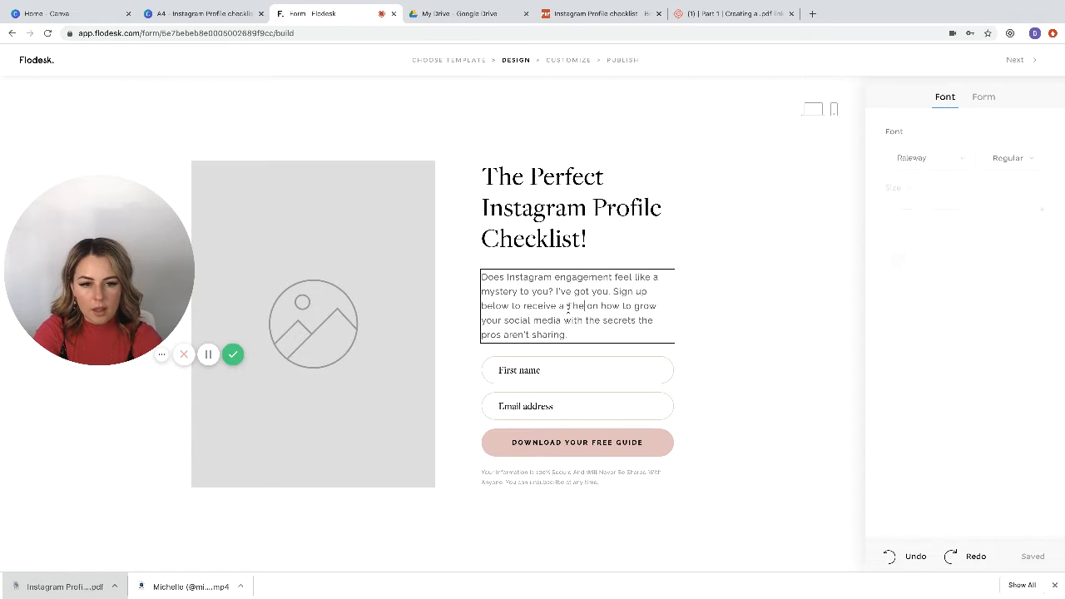
type("to")
key("BackSpace")
key("BackSpace")
key("BackSpace")
key("BackSpace")
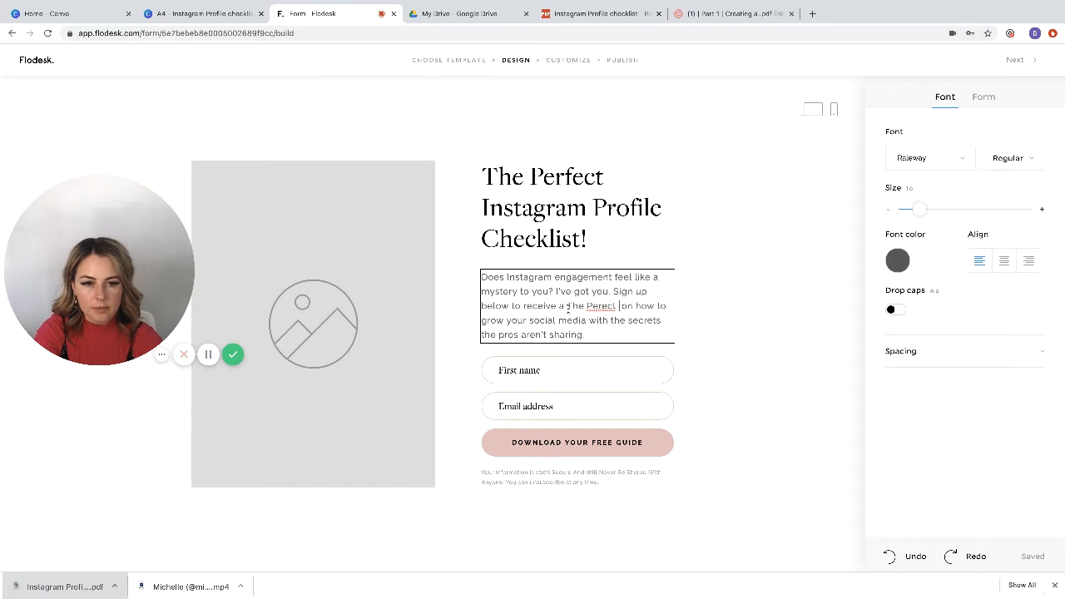
type("fect Instagram Profi")
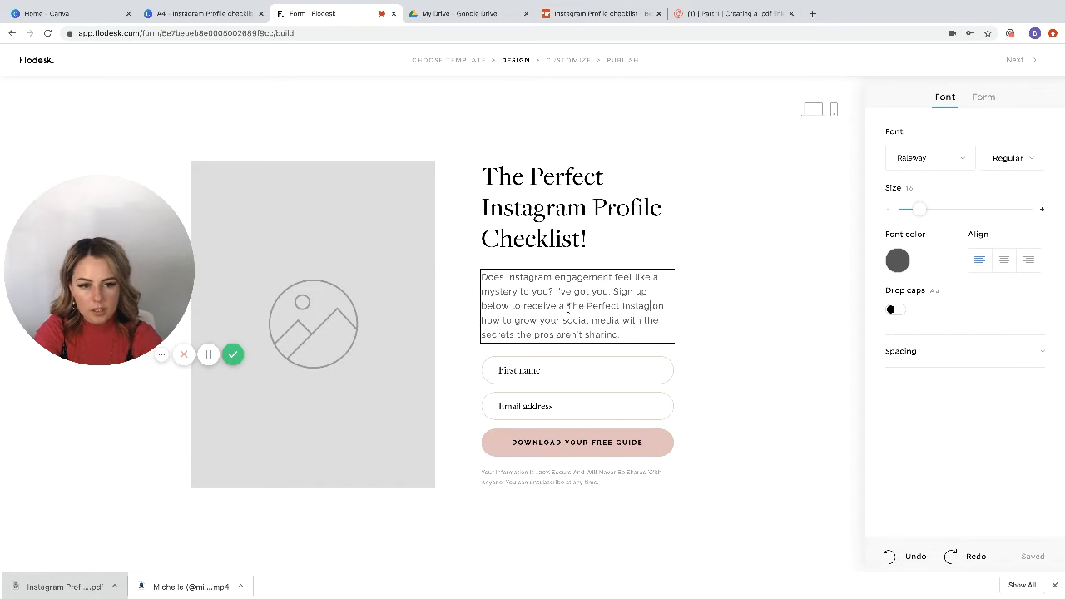
type("le Checklist")
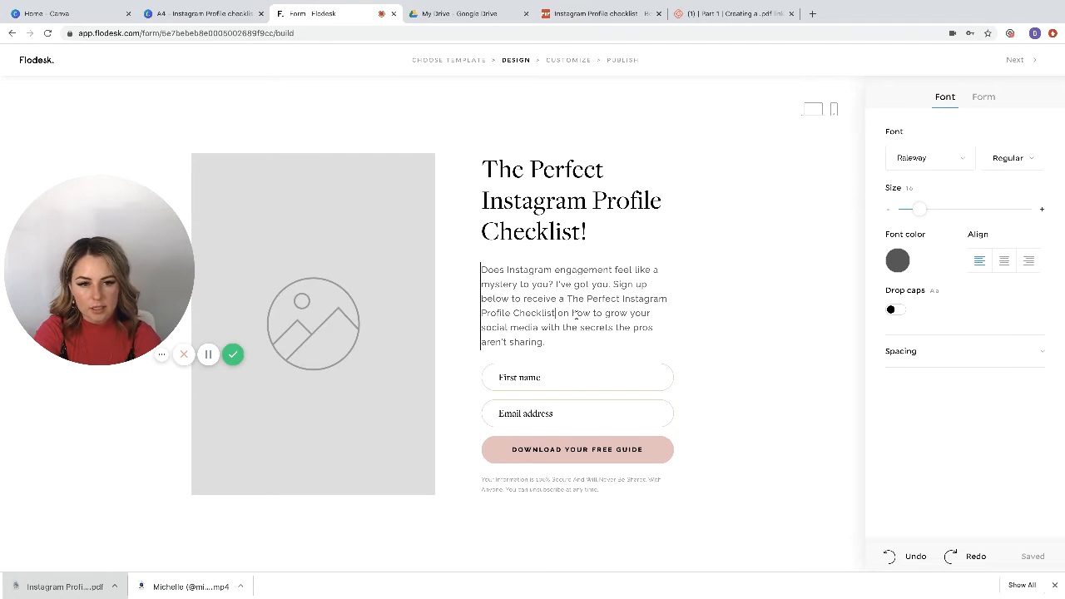
type(" -")
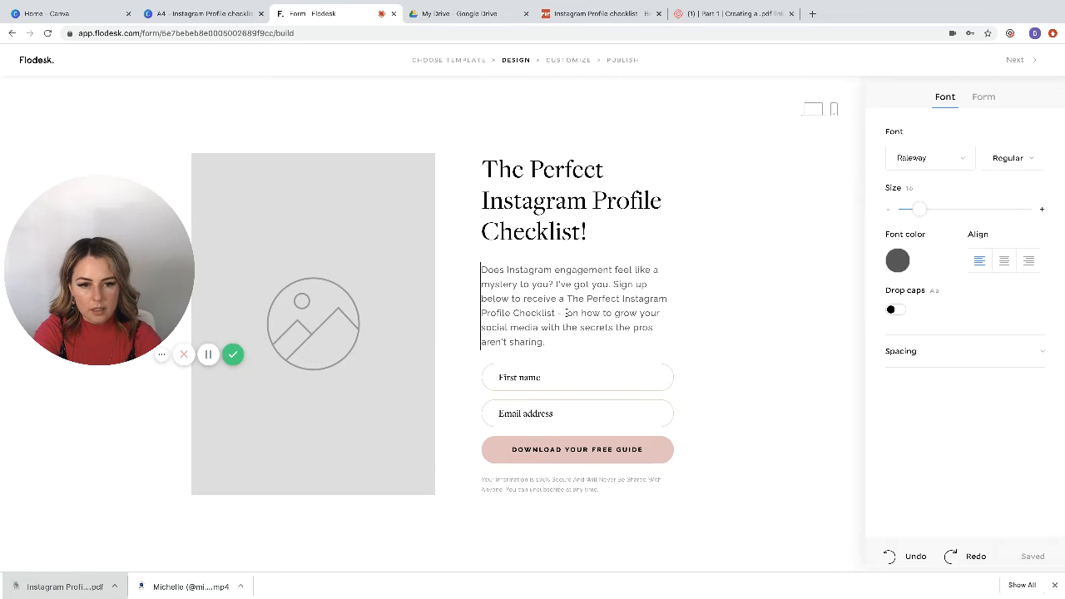
Step: Replace "on how to grow your social media with the" in the description with "- full of must do's &"
left_click_drag(569, 313, 656, 312)
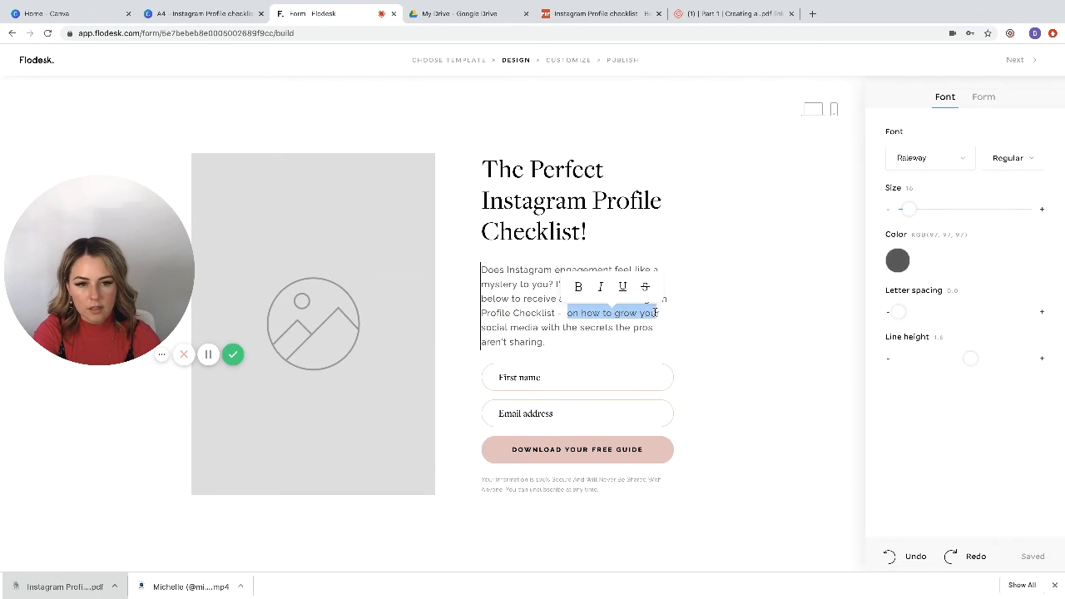
key("BackSpace")
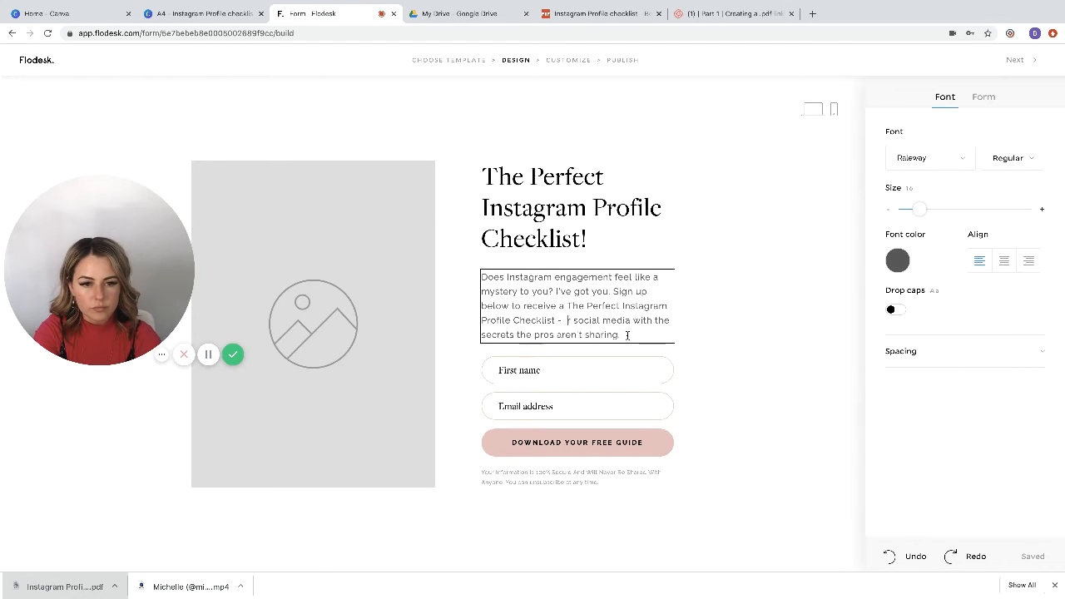
left_click_drag(664, 319, 558, 319)
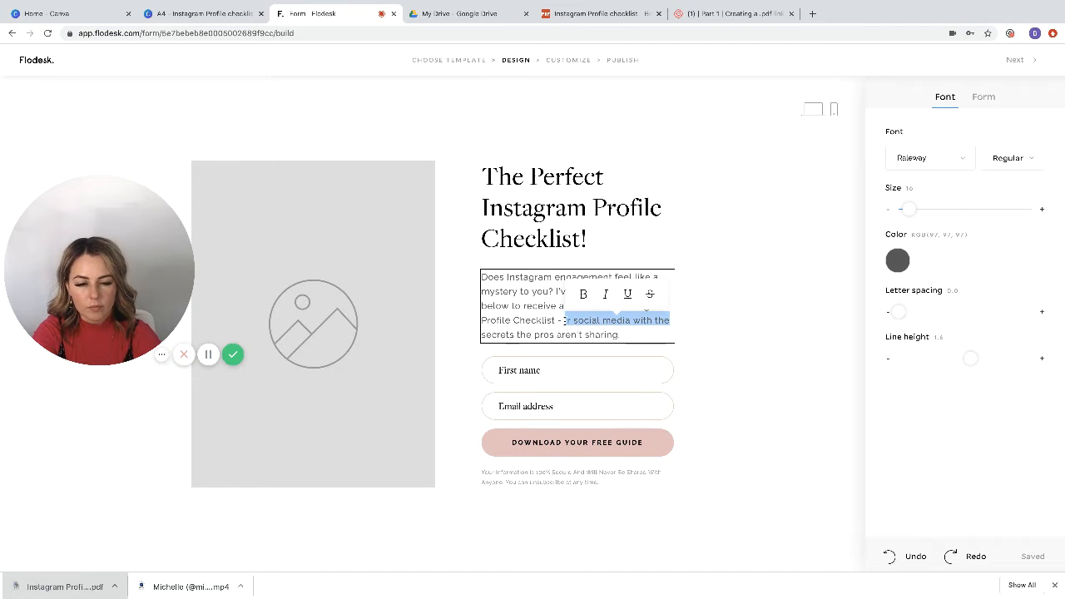
key("BackSpace")
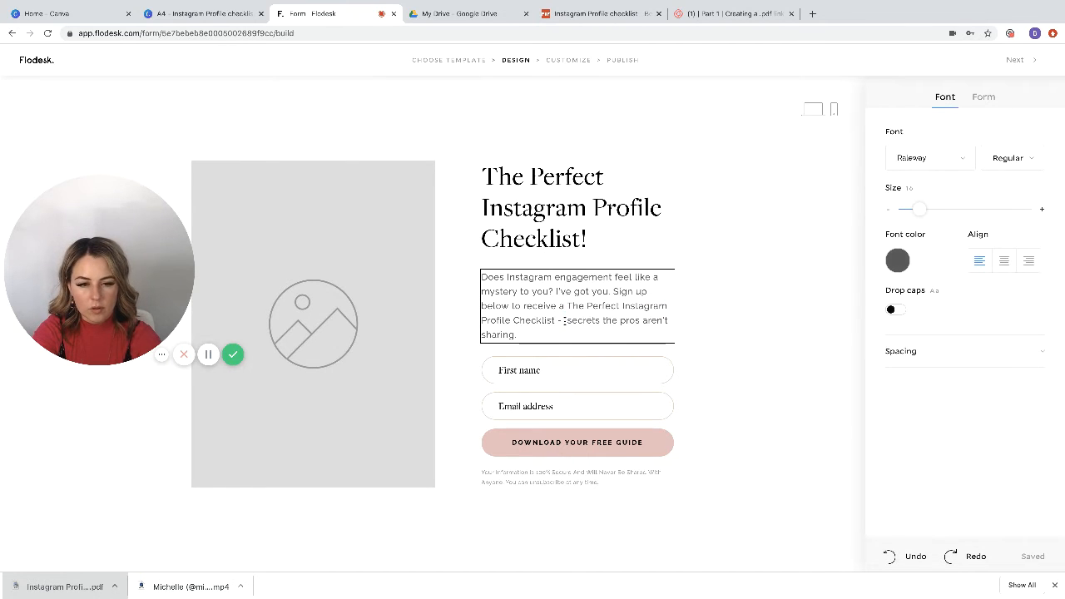
key("BackSpace")
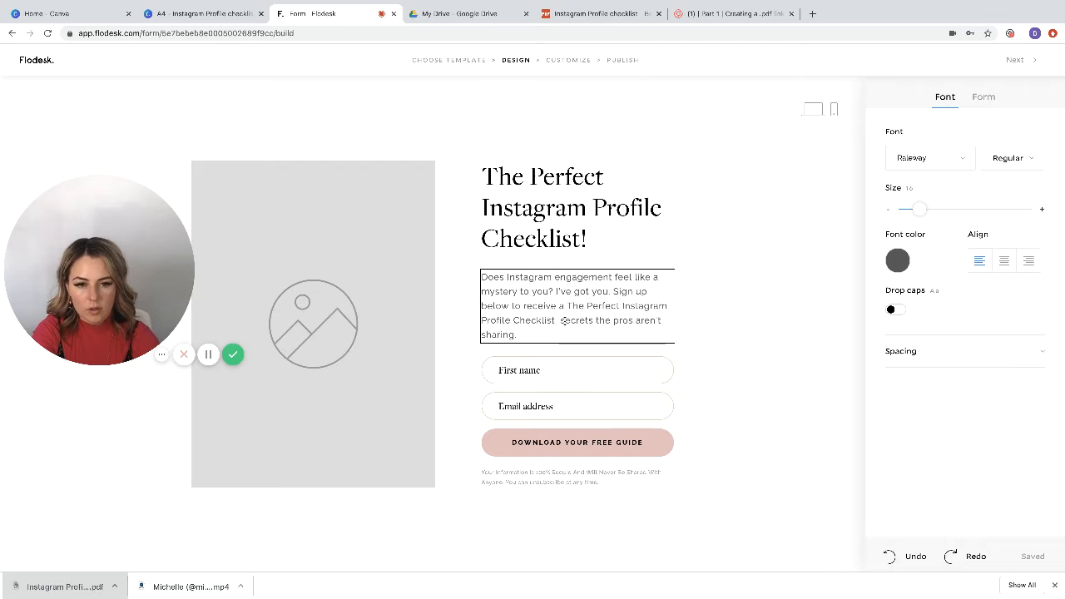
type("-")
type(" Full of ")
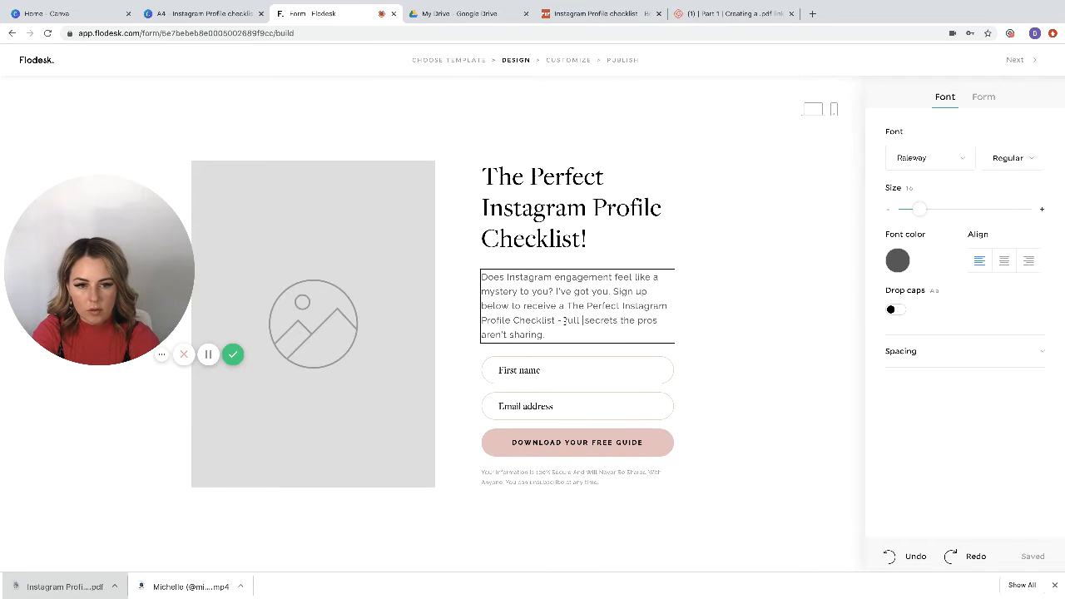
type("must ")
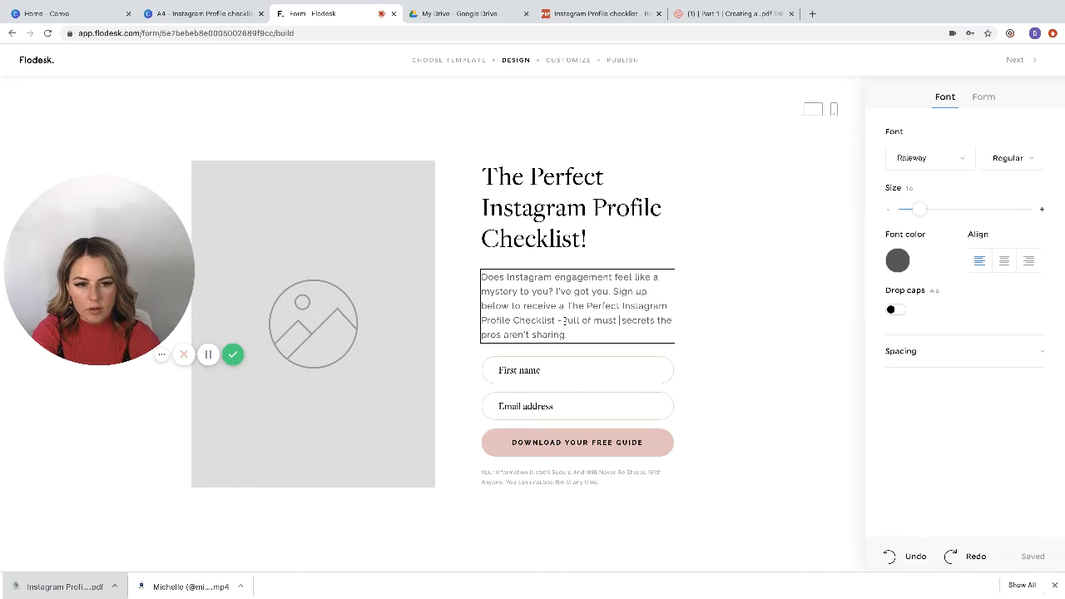
type("do's &")
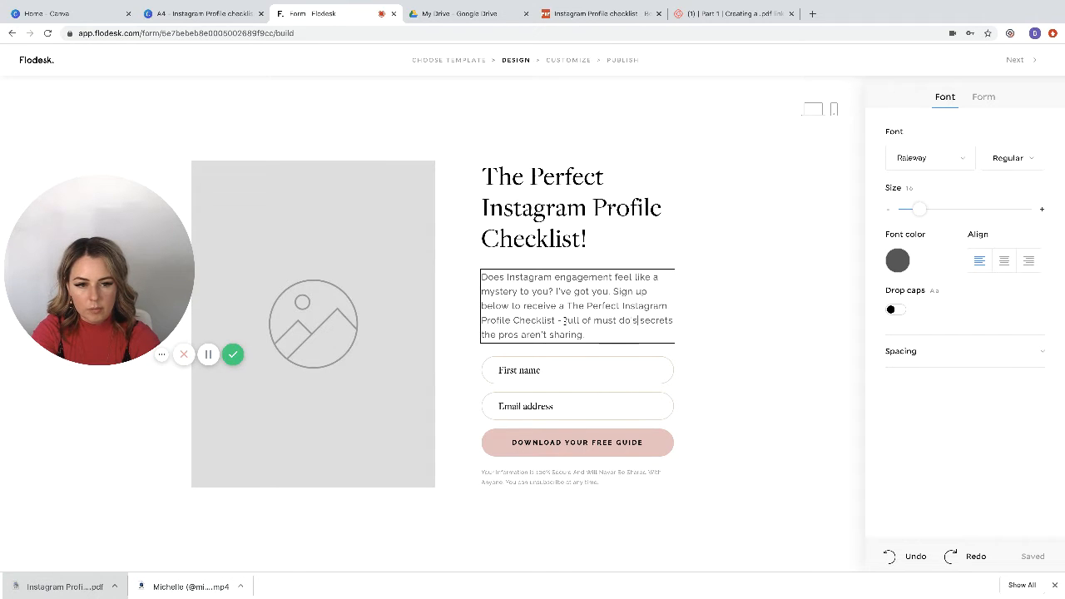
left_click(621, 334)
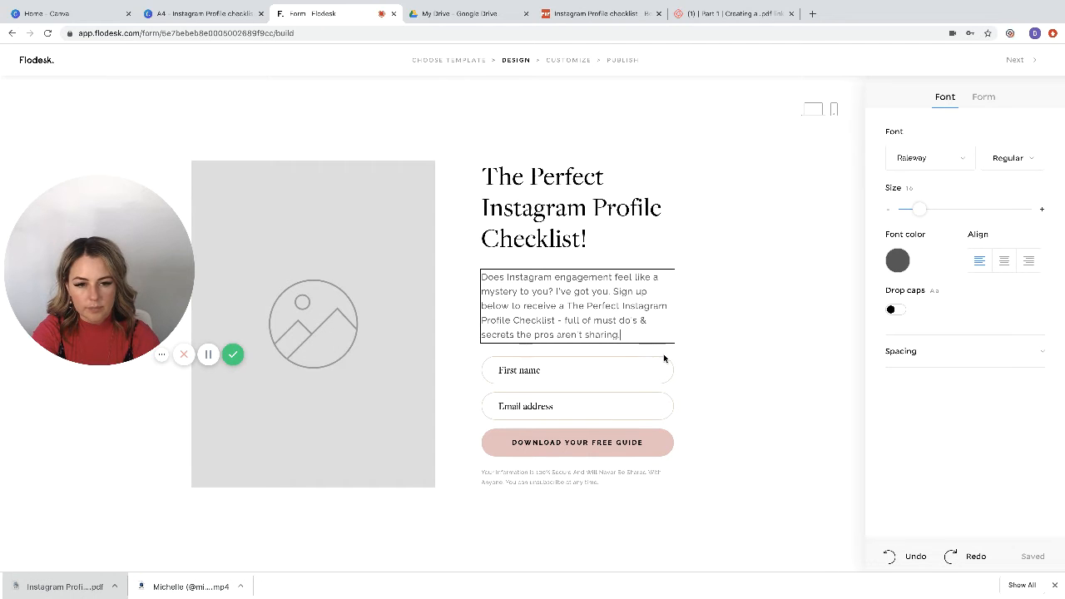
Step: Change "Guide" in the button label to "Checklist" and set the button's fill color to yellow #FFDE59
left_click(637, 444)
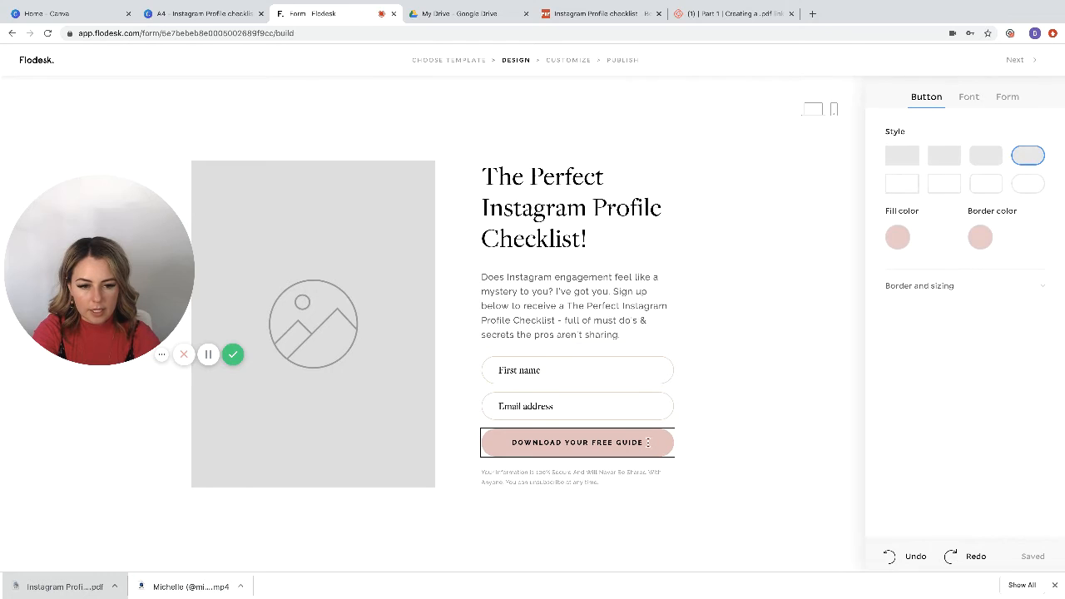
double_click(635, 441)
type("Checklist!")
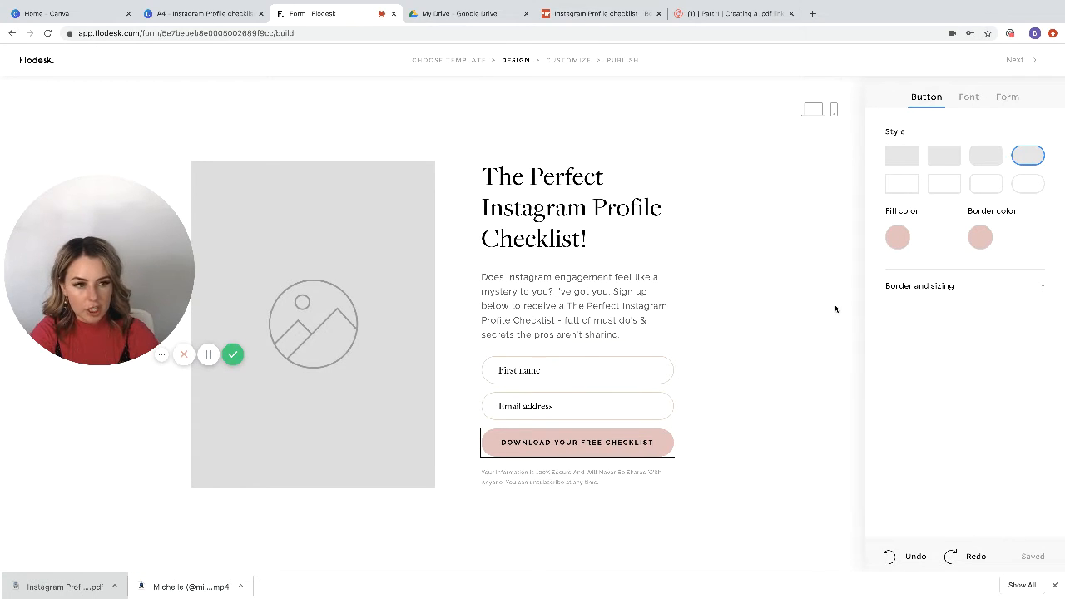
left_click(897, 238)
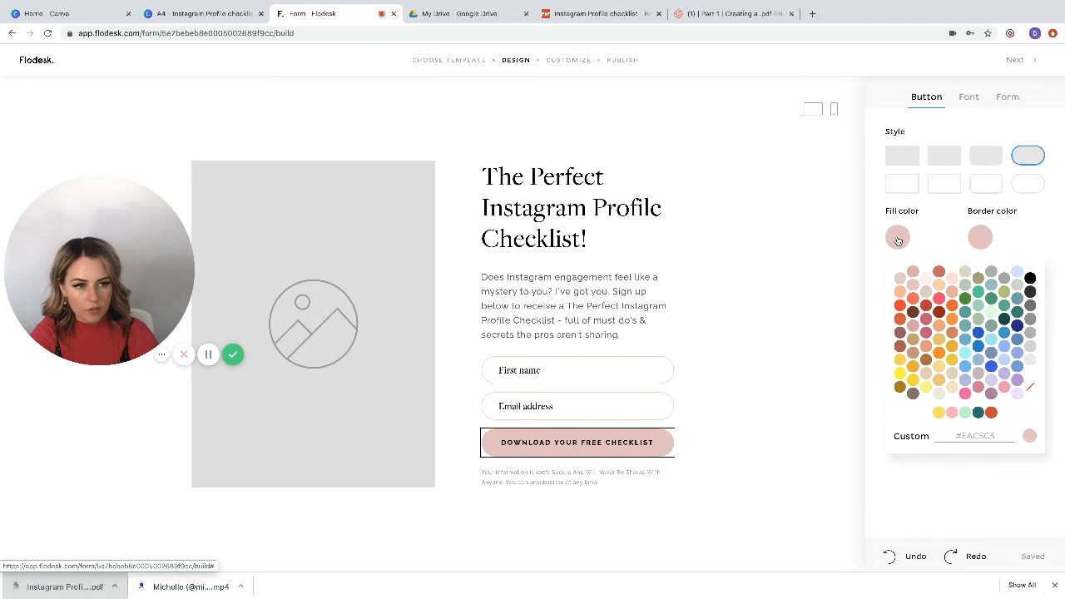
left_click(941, 413)
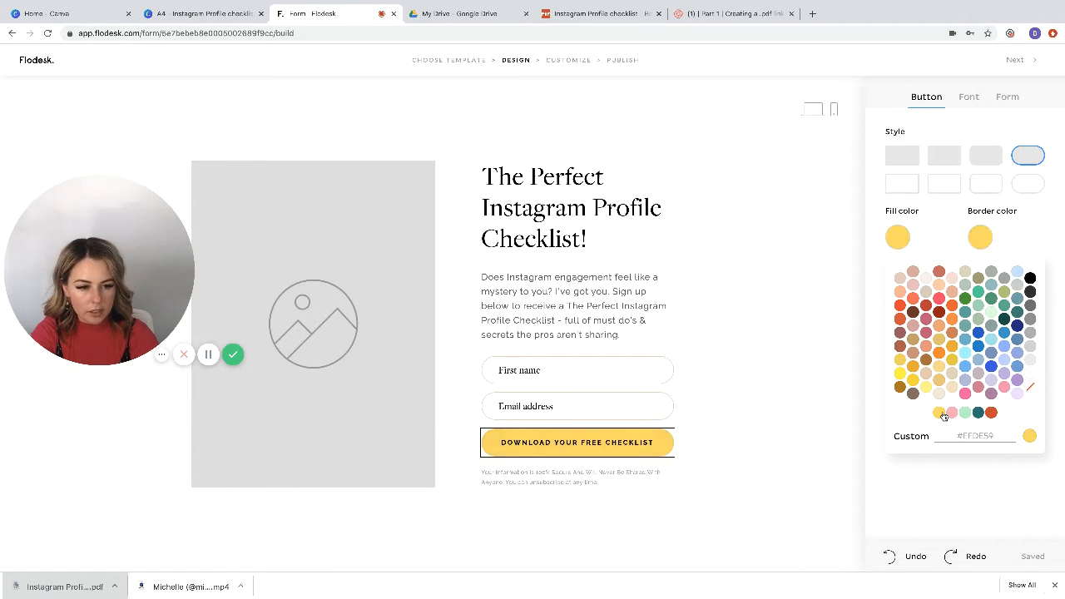
Step: Reduce the letter spacing of the button text, keeping its drop caps on
left_click(970, 97)
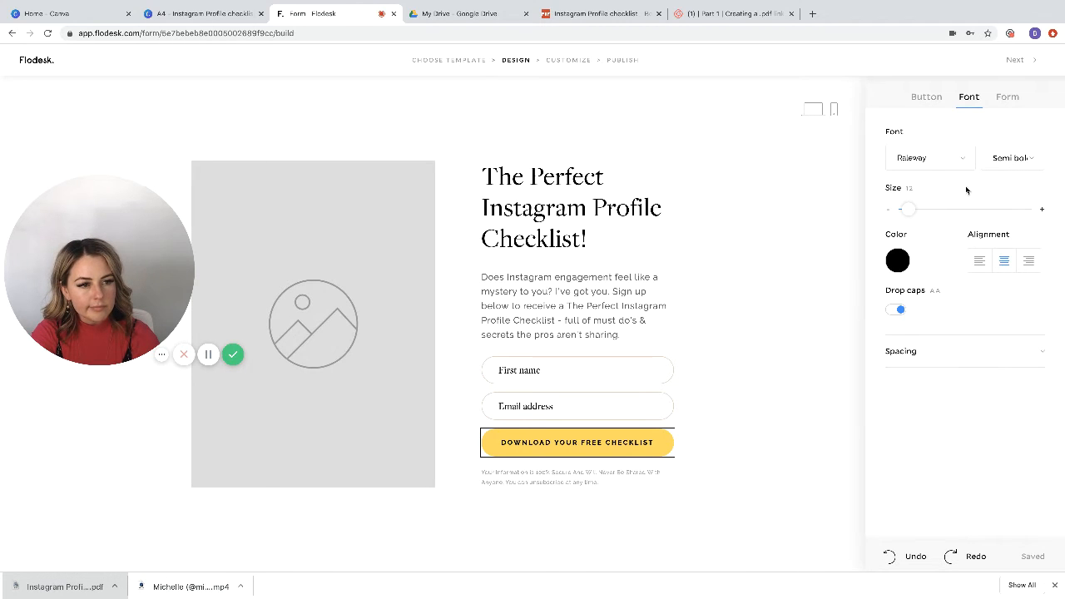
left_click(1011, 159)
left_click(1011, 160)
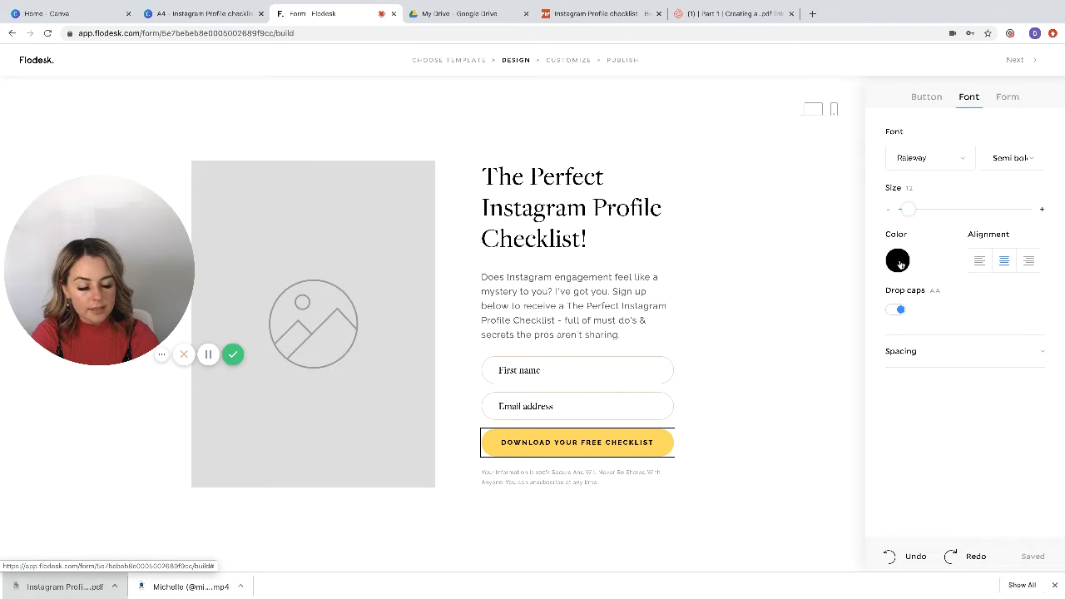
left_click(894, 310)
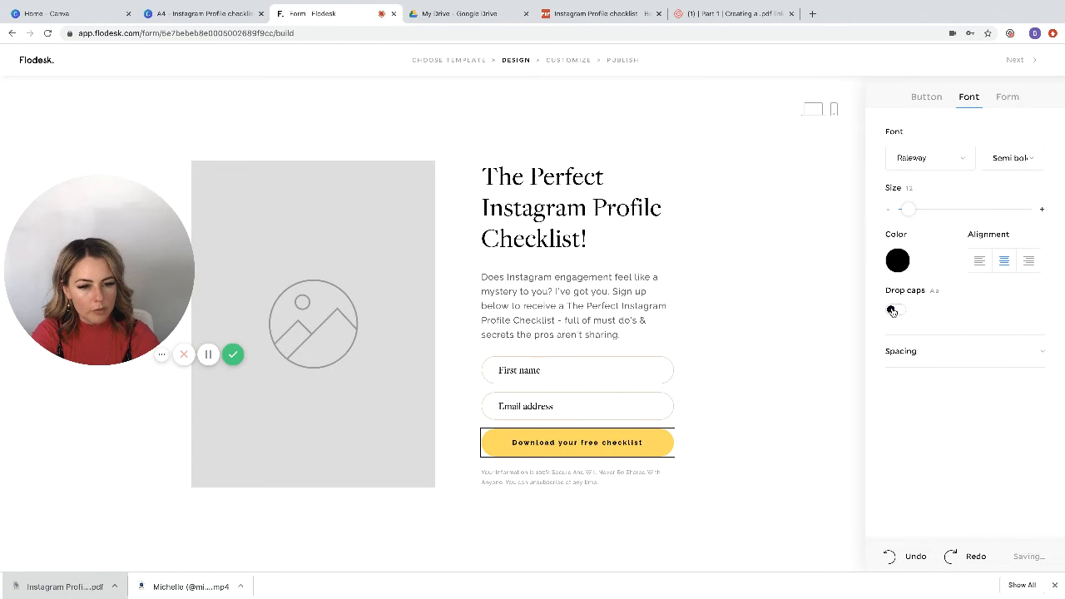
left_click(892, 311)
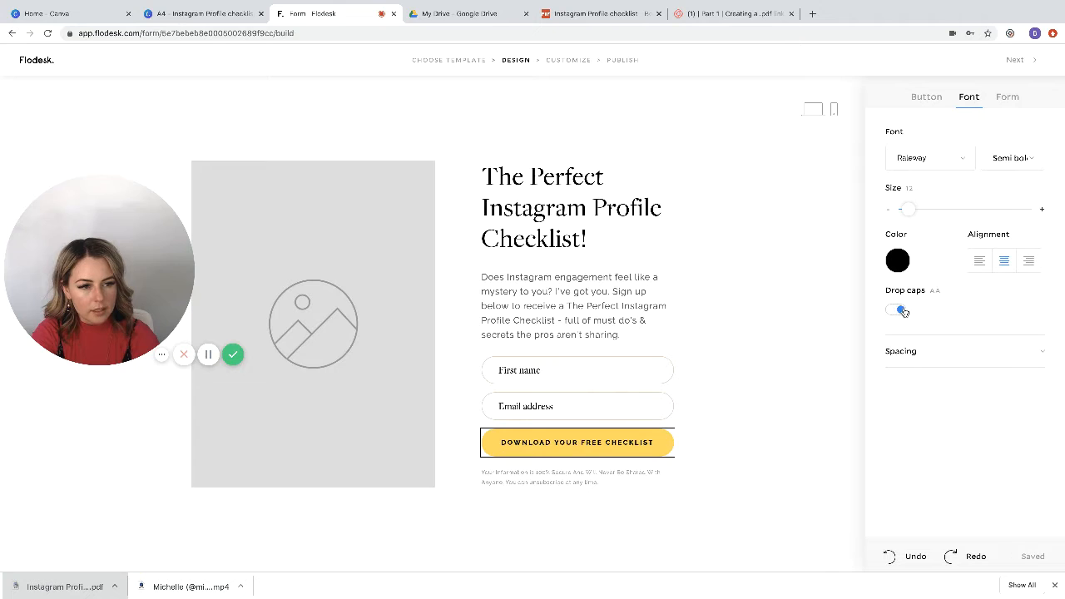
left_click(905, 352)
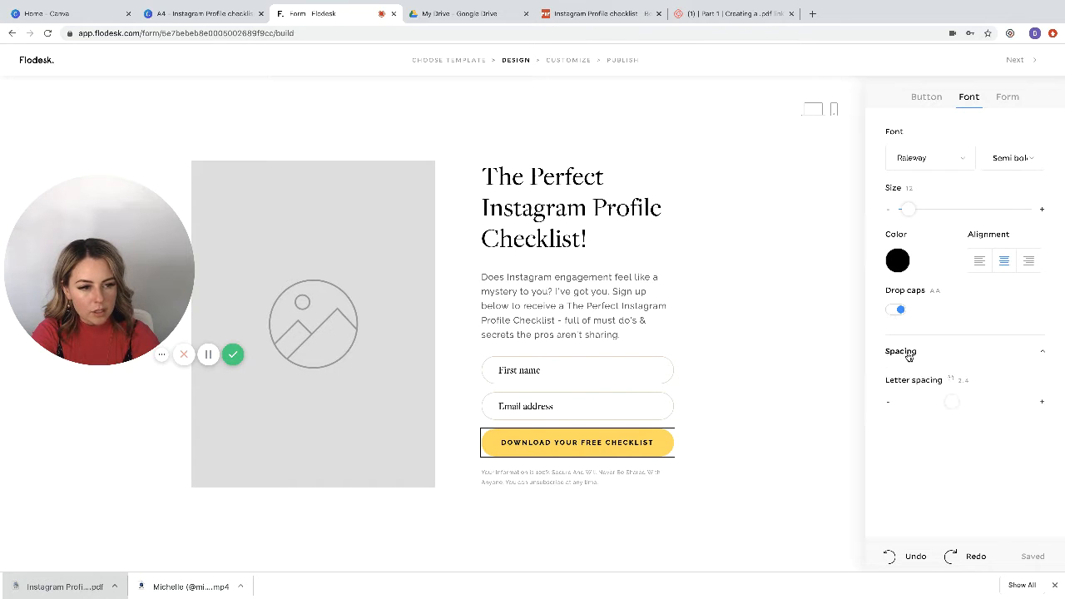
left_click_drag(950, 402, 935, 402)
left_click(824, 358)
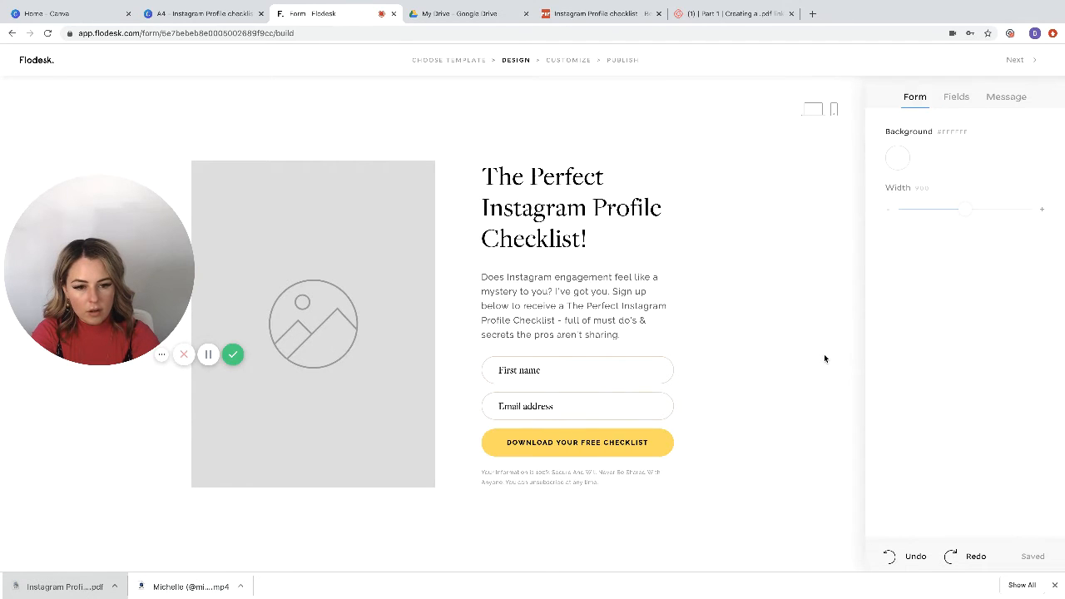
Step: Select the form's image placeholder, switch to the checklist design in Canva, and duplicate page 1
left_click(312, 310)
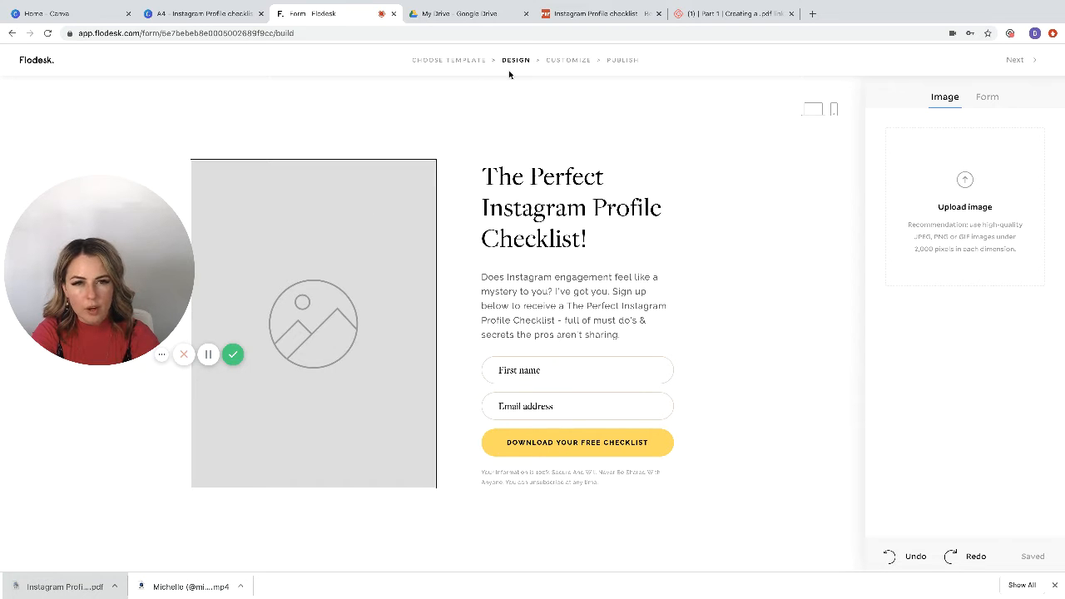
left_click(205, 13)
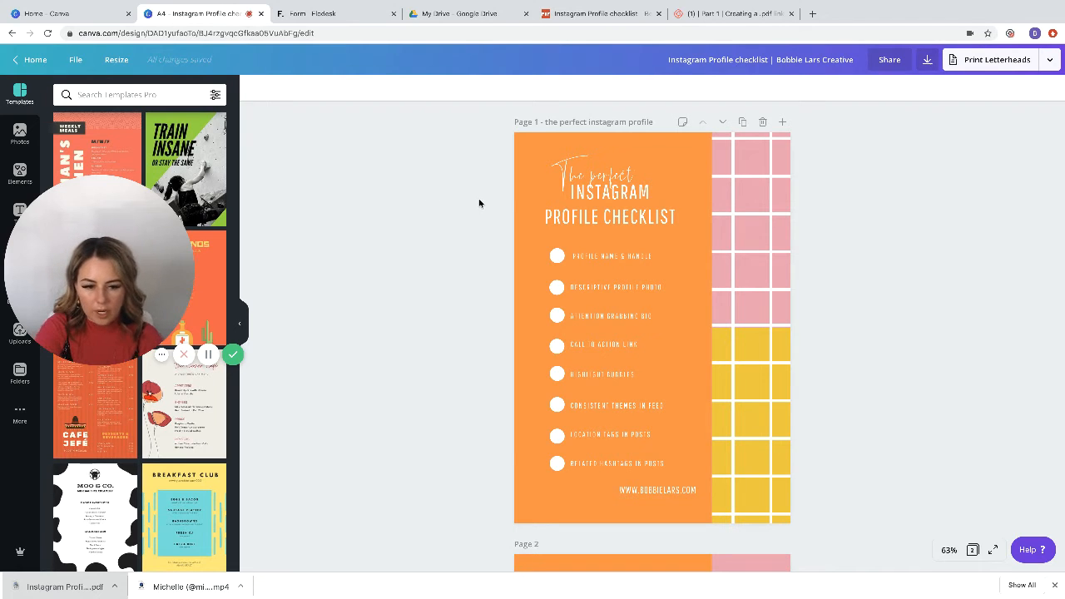
left_click(743, 122)
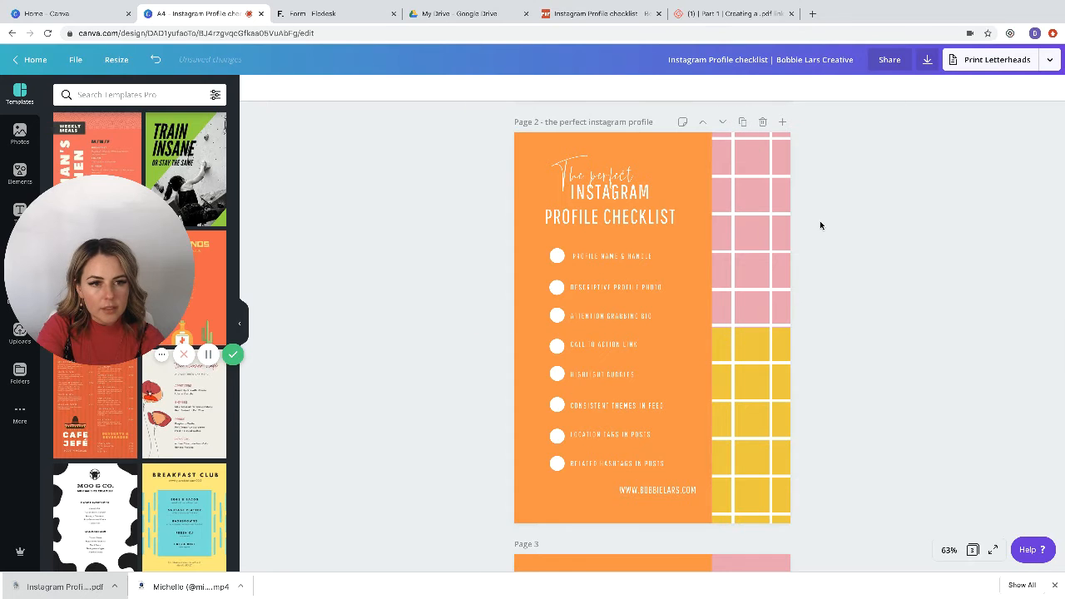
scroll(821, 225, "up", 3)
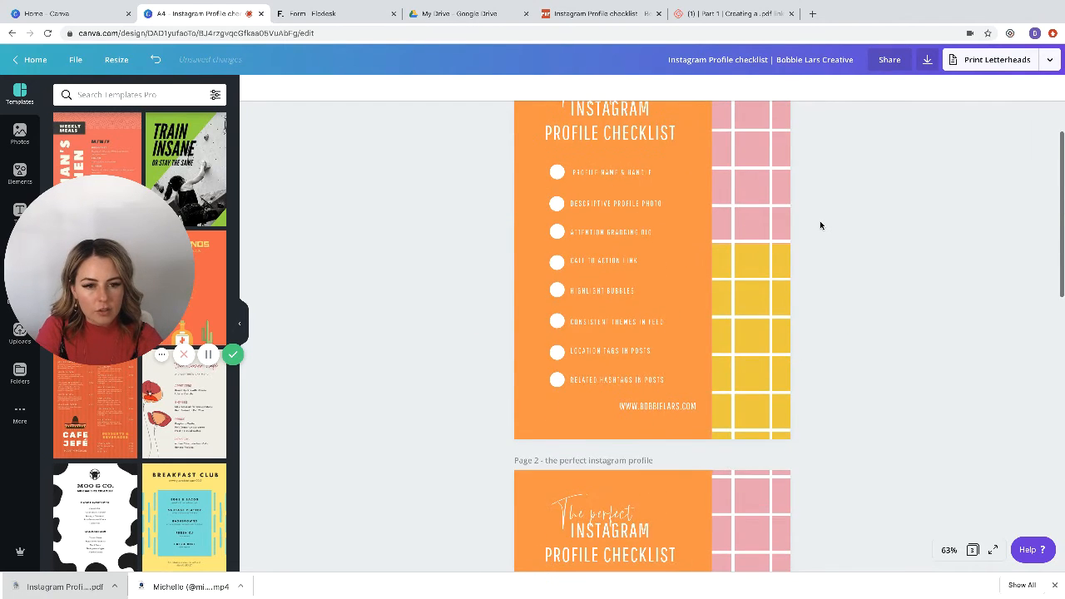
scroll(807, 241, "down", 2)
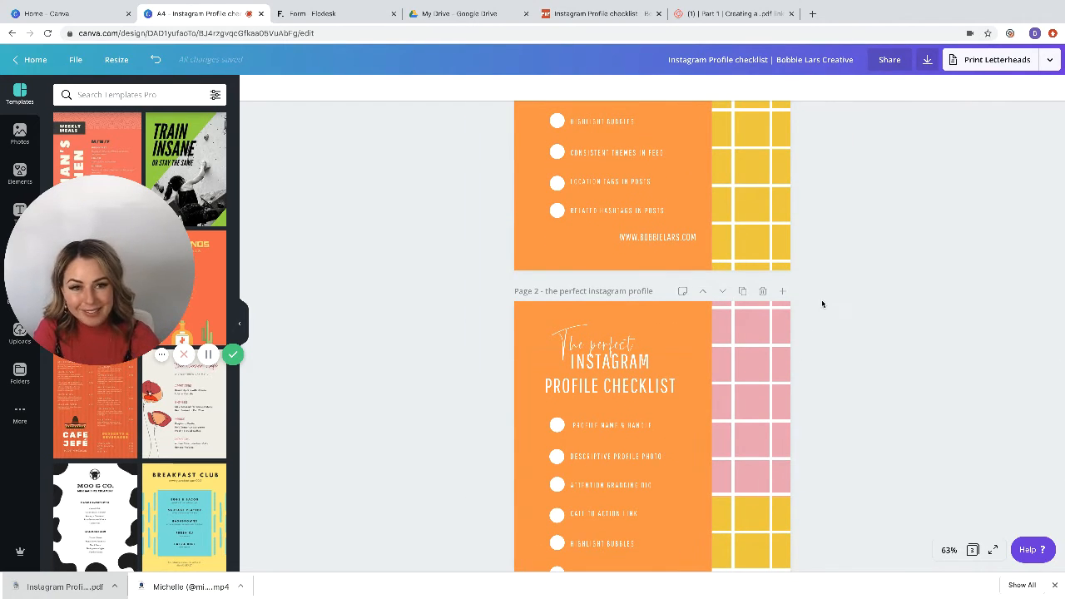
scroll(851, 260, "up", 3)
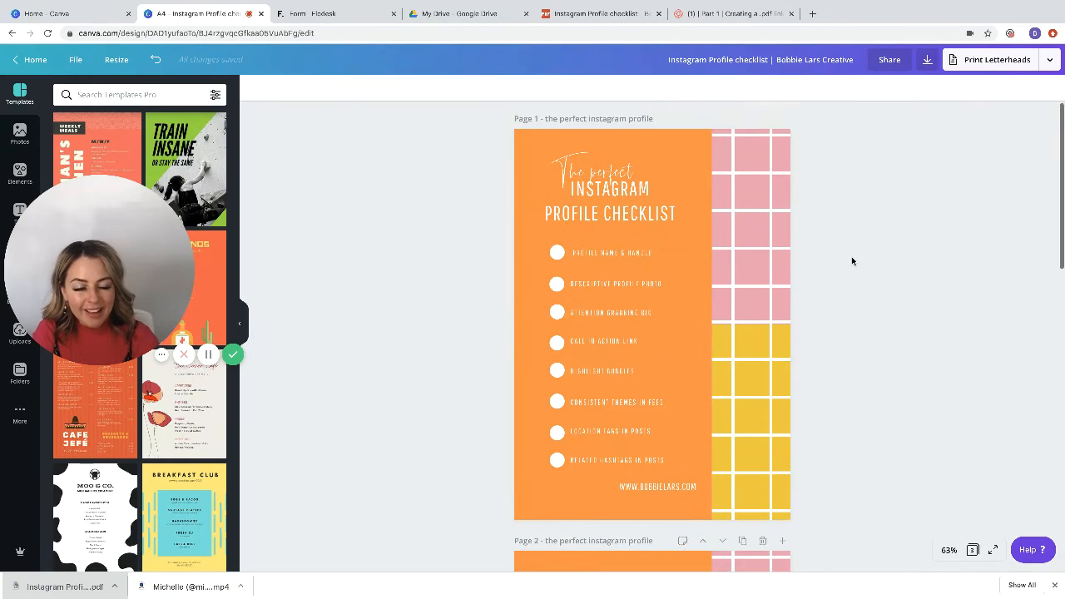
Step: Delete the grouped heading and checklist item text from page 1
left_click(627, 297)
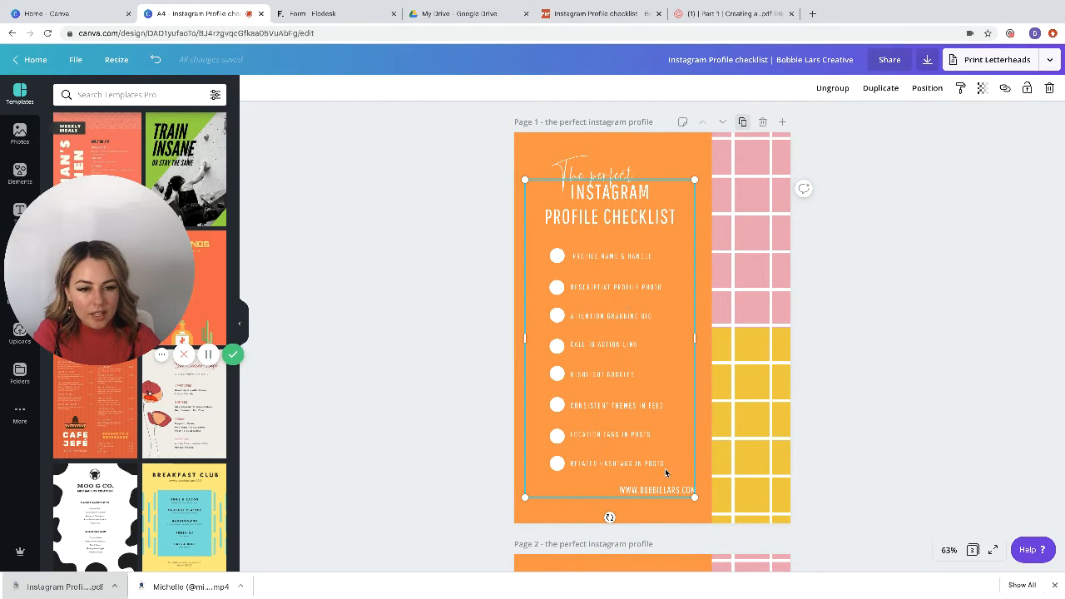
key("Delete")
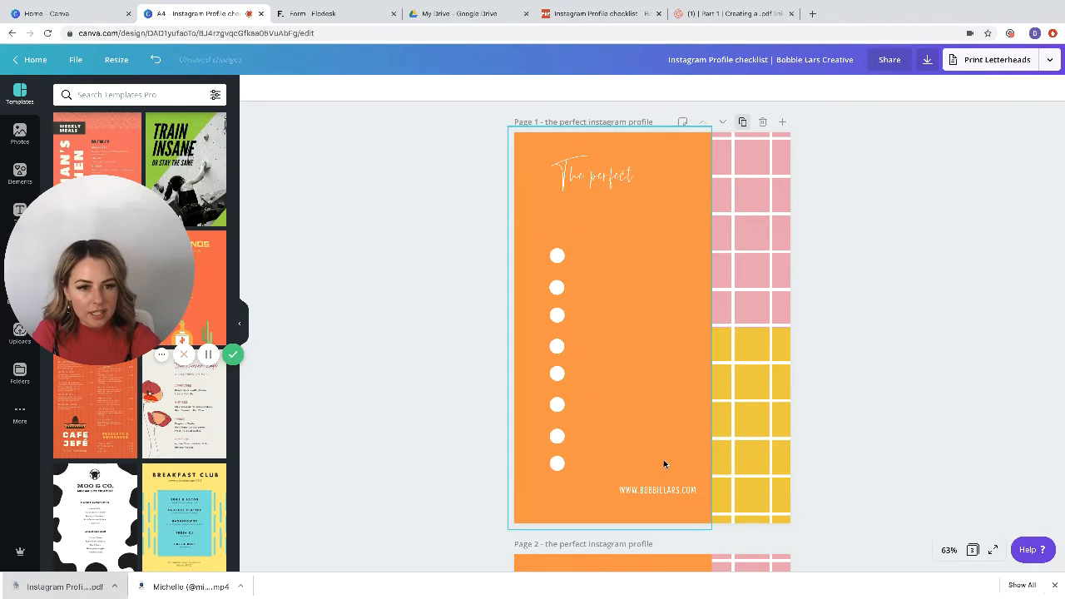
Step: Delete all eight white checklist circles from page 1
left_click(563, 250)
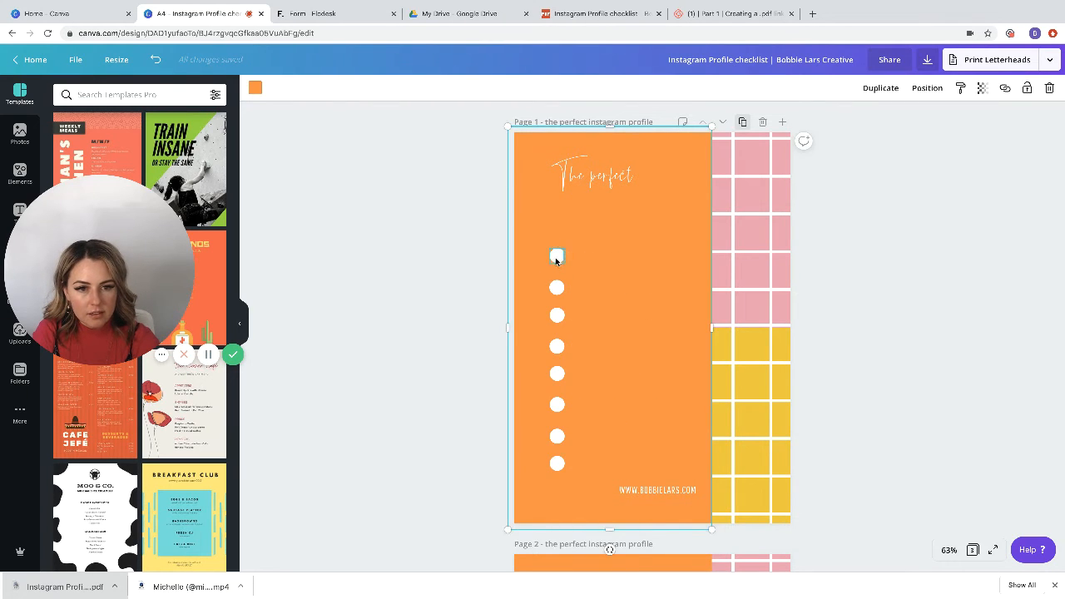
left_click(556, 258)
key("Delete")
left_click(558, 286)
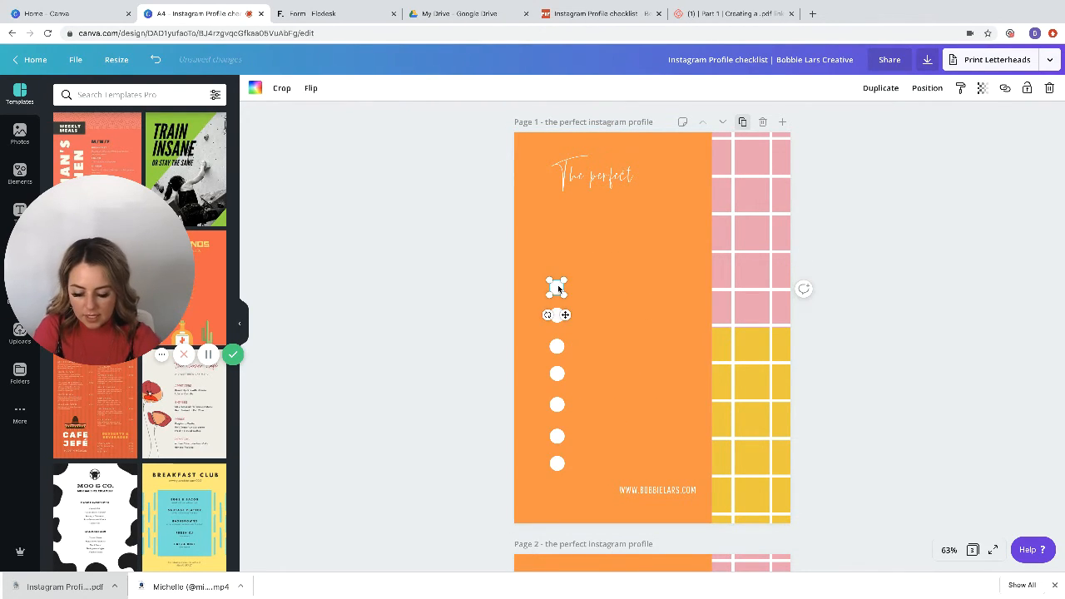
key("Delete")
left_click(558, 316)
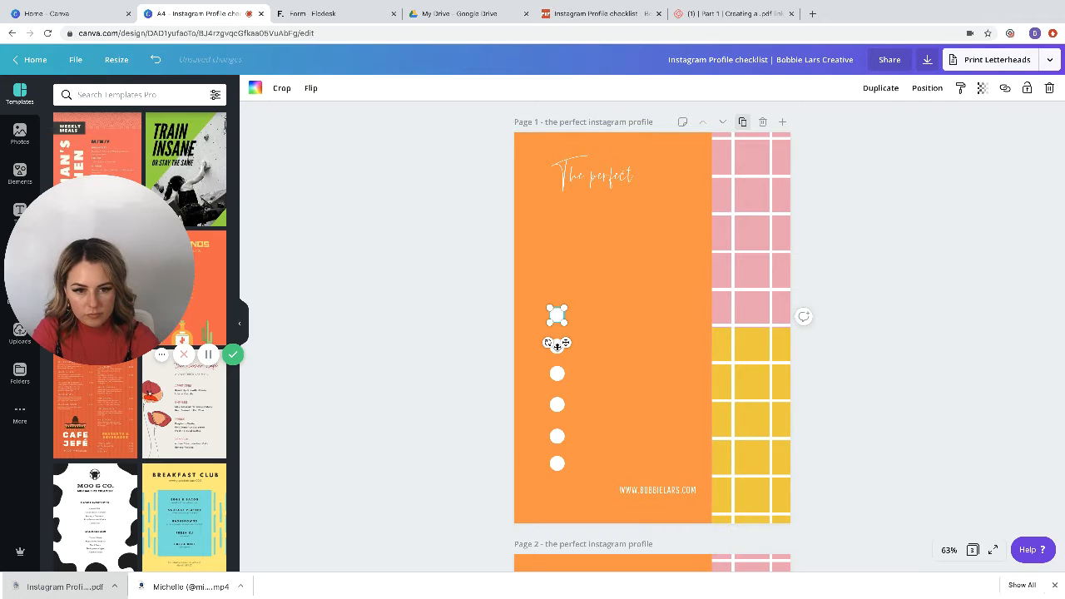
key("Delete")
left_click(558, 367)
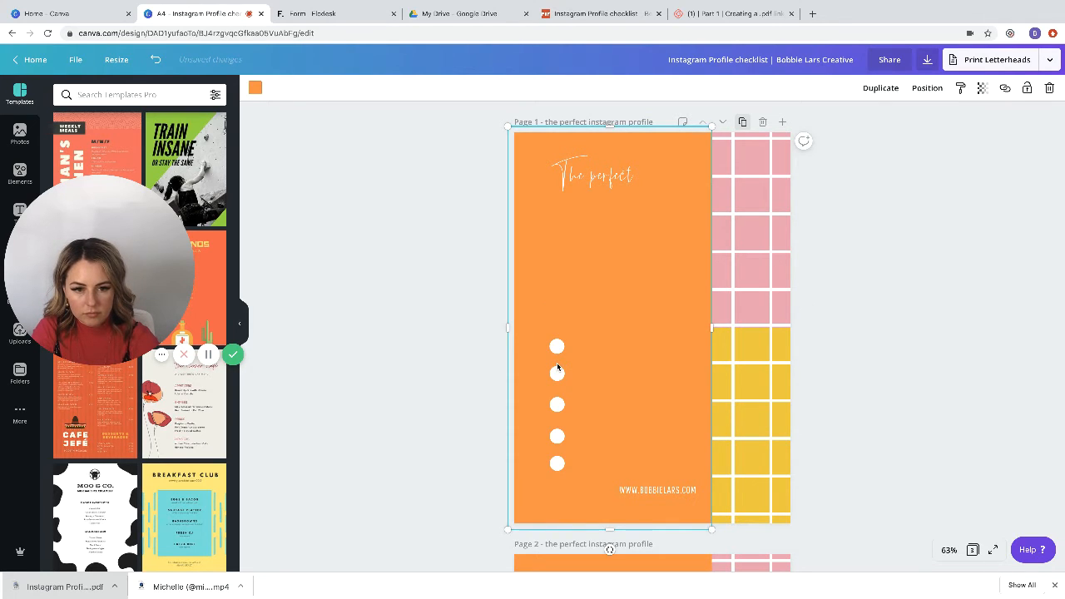
left_click(559, 349)
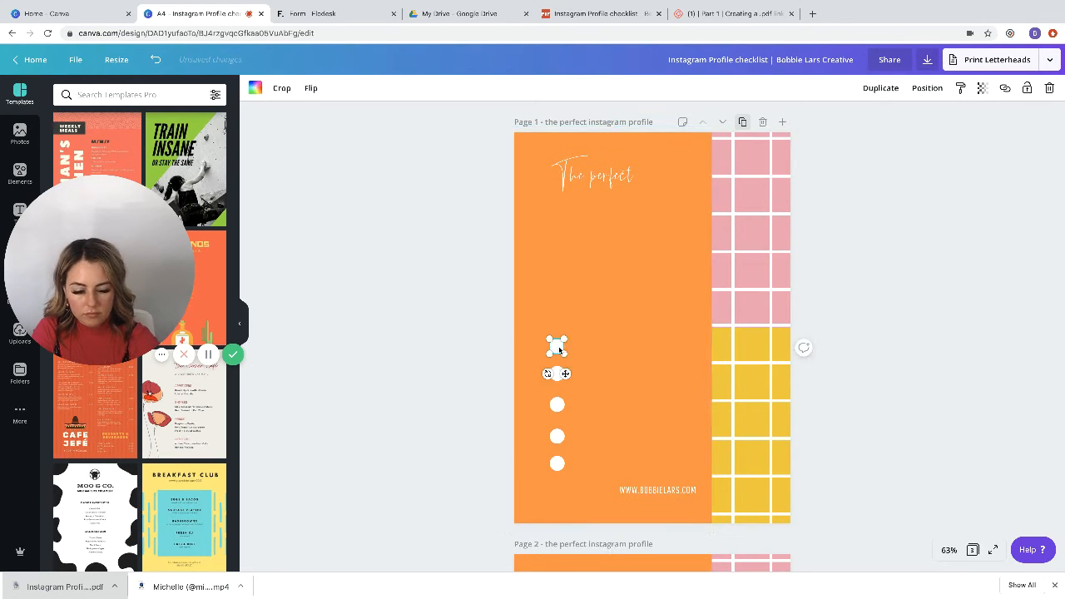
key("Delete")
left_click(557, 375)
key("Delete")
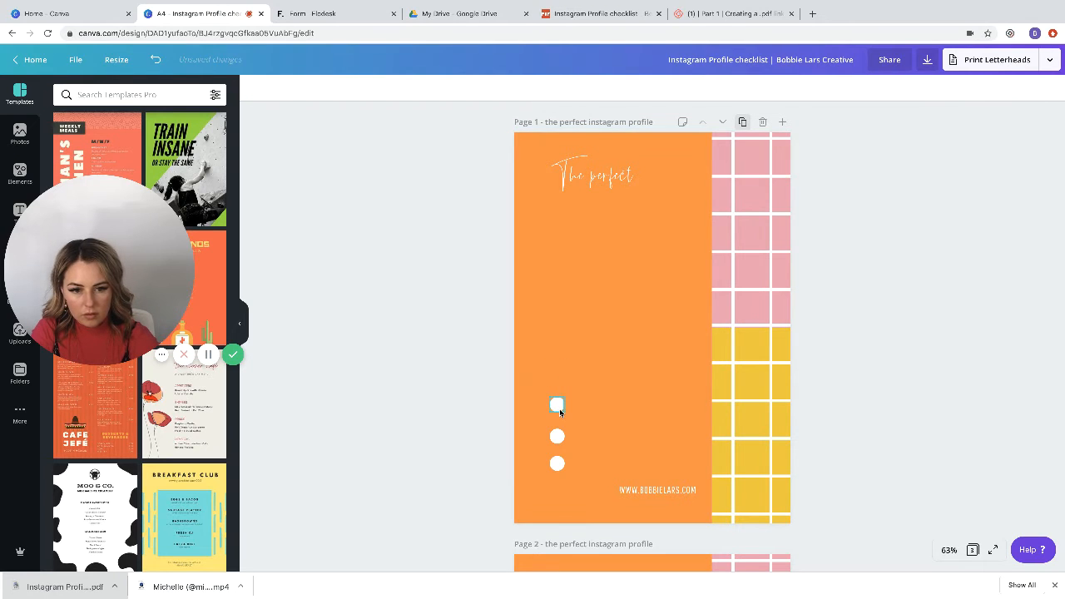
left_click(557, 405)
key("Delete")
left_click(557, 435)
key("Delete")
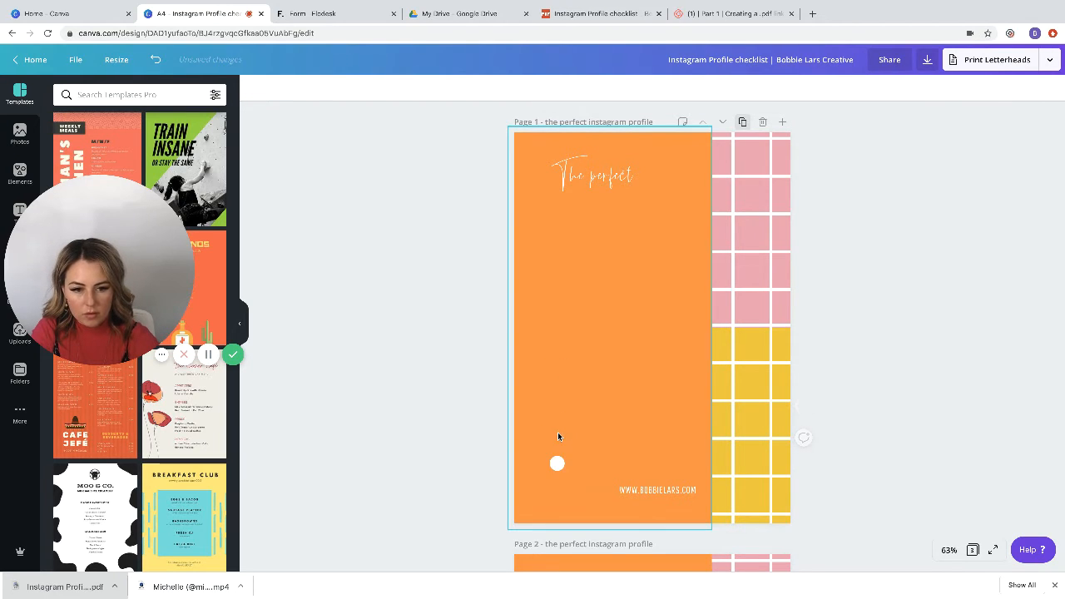
left_click(557, 464)
key("Delete")
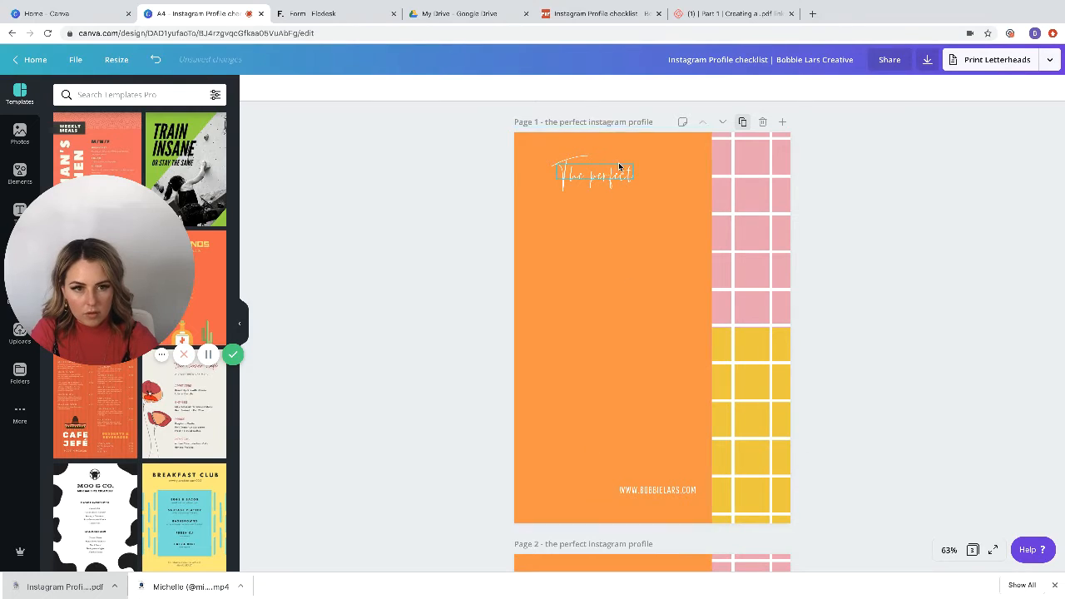
Step: Enlarge the "The perfect" script text on page 1 and position it in the upper part of the page
left_click(607, 174)
left_click_drag(607, 175, 815, 323)
left_click(840, 324)
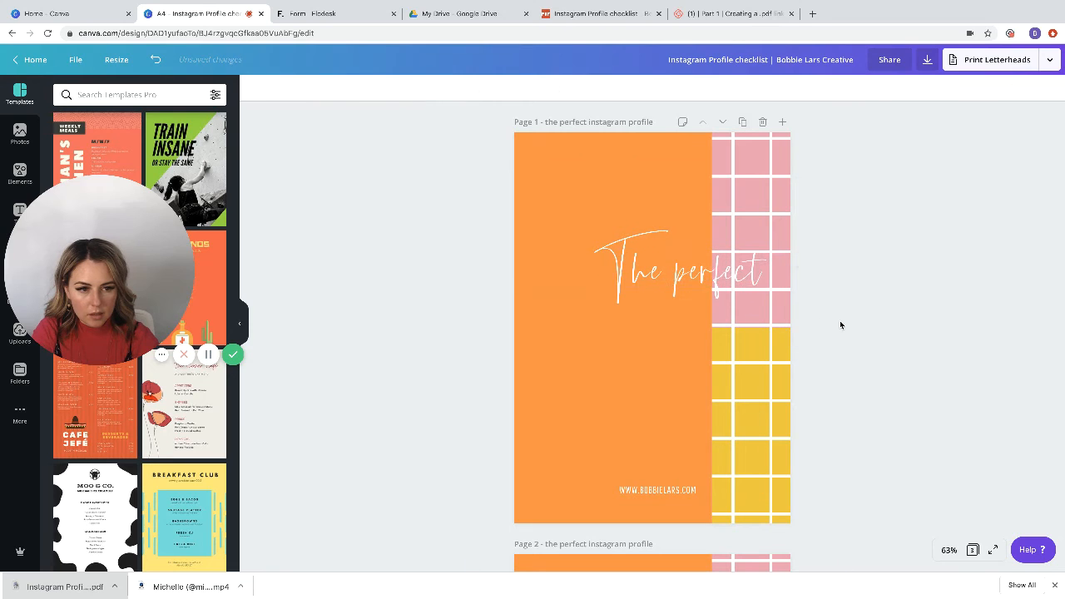
left_click_drag(718, 273, 683, 233)
Step: Duplicate the enlarged "The perfect" text on page 1 and place the copy below the original
scroll(682, 235, "down", 3)
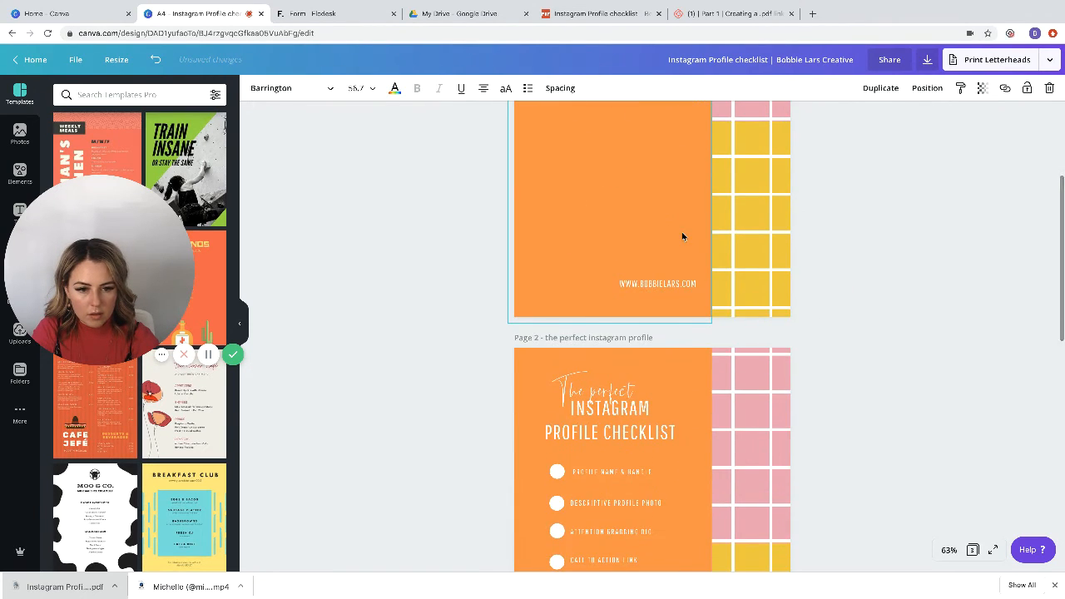
left_click(630, 418)
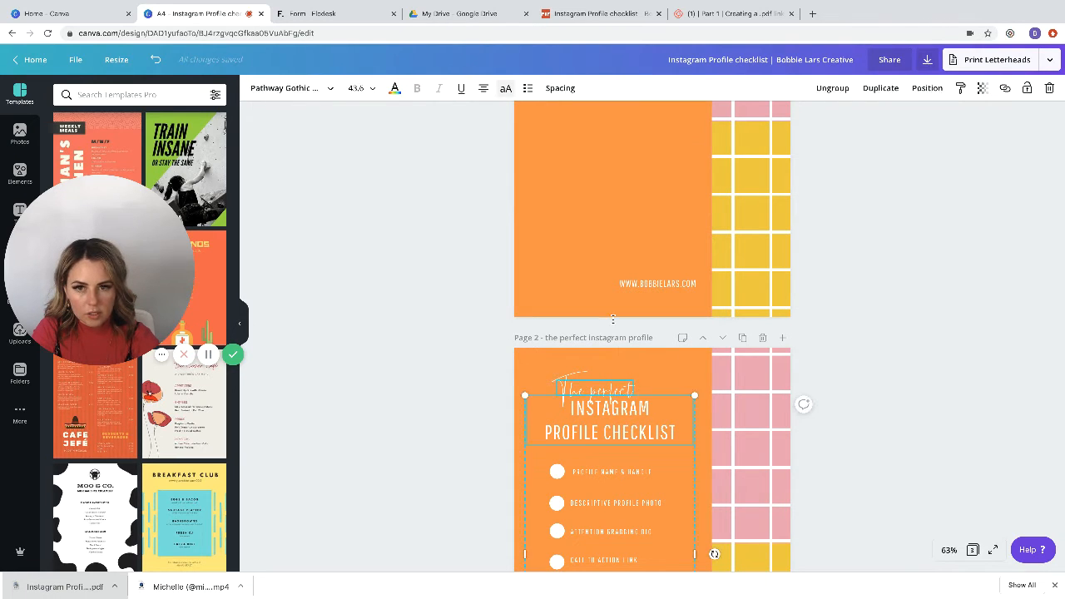
scroll(617, 265, "up", 3)
left_click(617, 264)
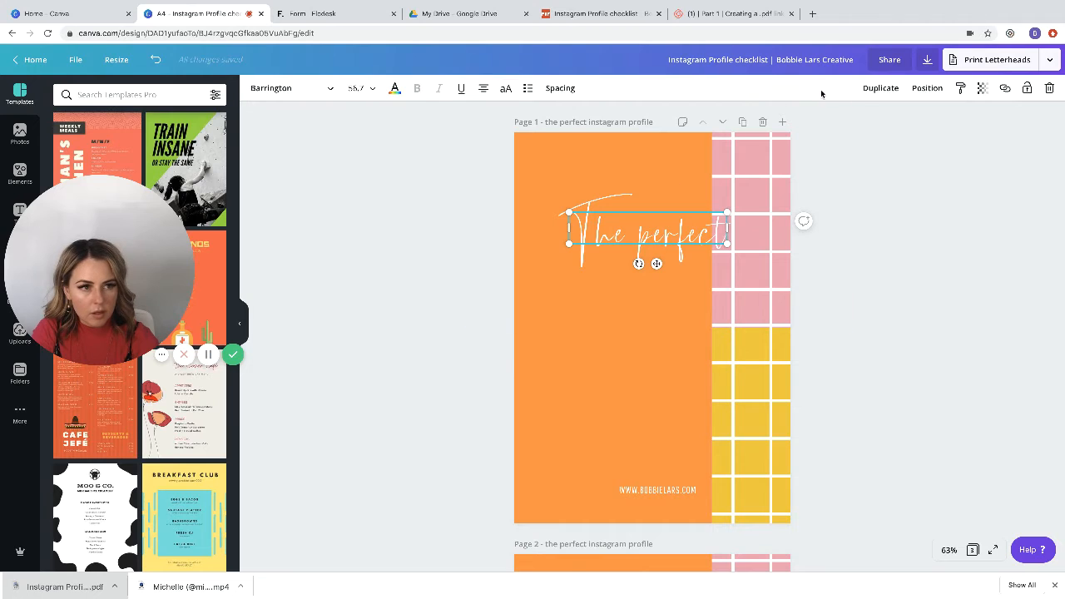
left_click(873, 88)
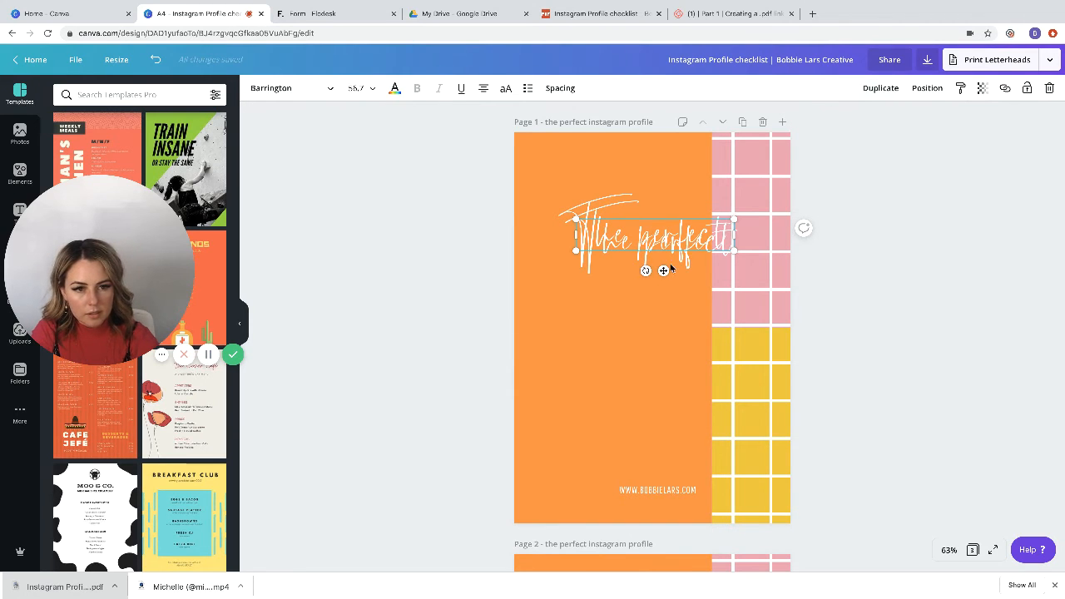
left_click_drag(663, 271, 661, 339)
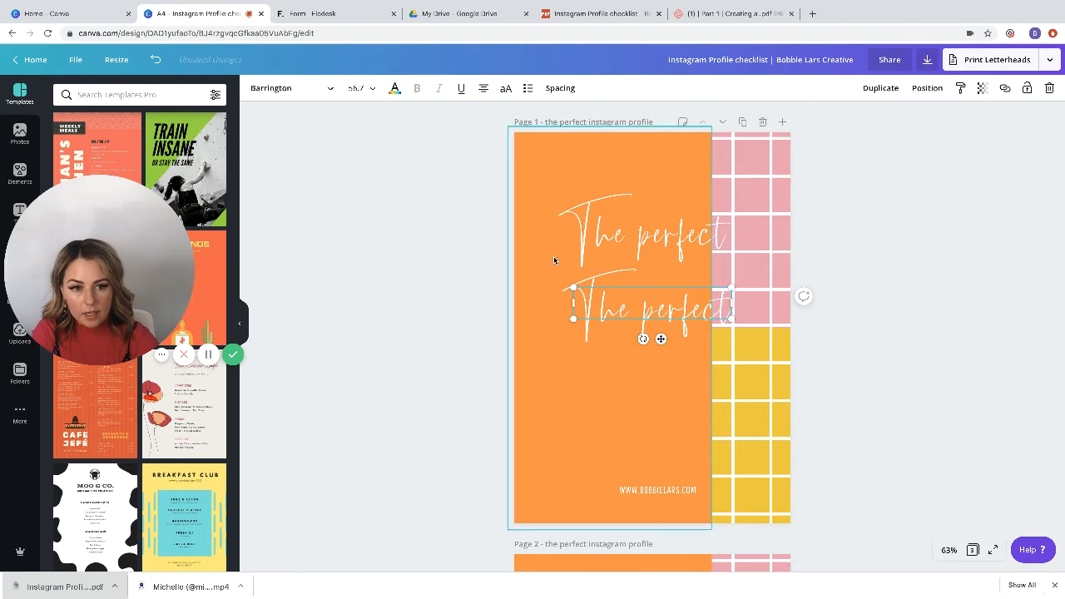
Step: Set the lower text copy's font to Pathway Gothic One and replace its wording with "Instagram"
left_click(330, 90)
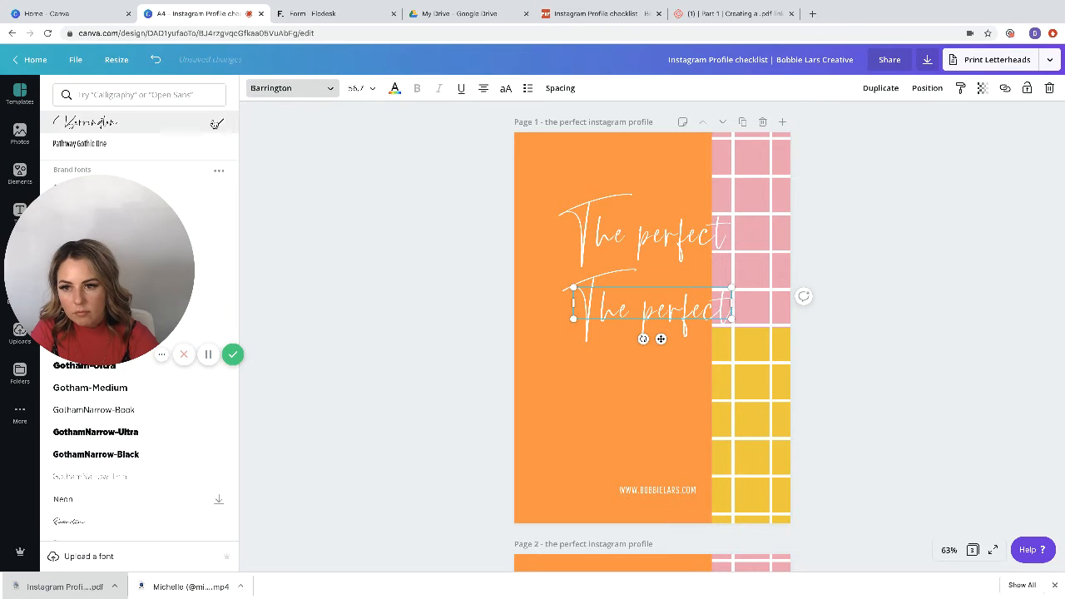
left_click(160, 144)
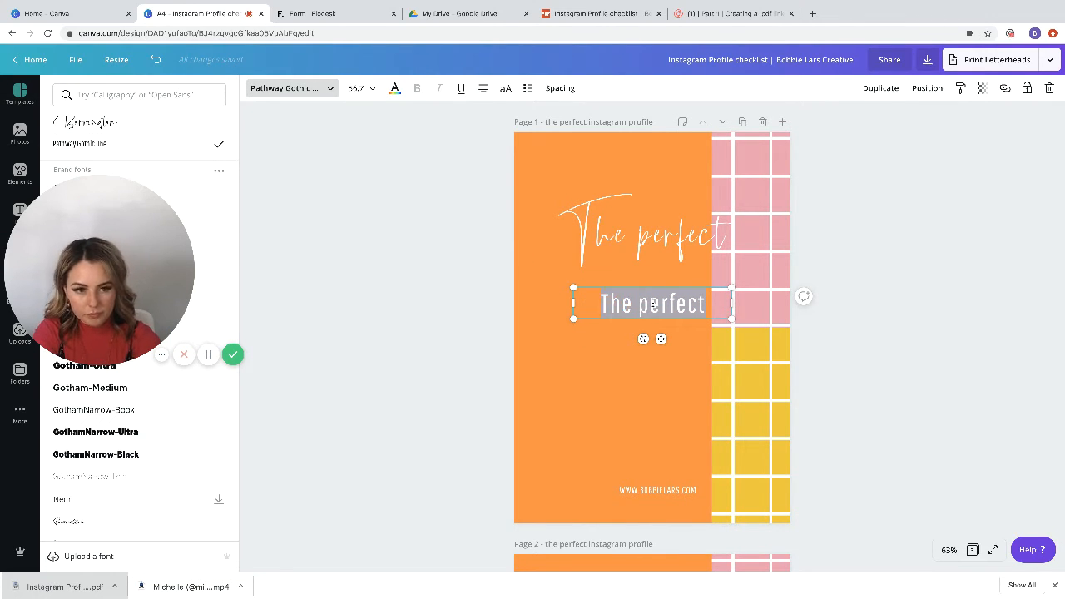
key("BackSpace")
type("Insgra")
key("BackSpace")
key("BackSpace")
key("BackSpace")
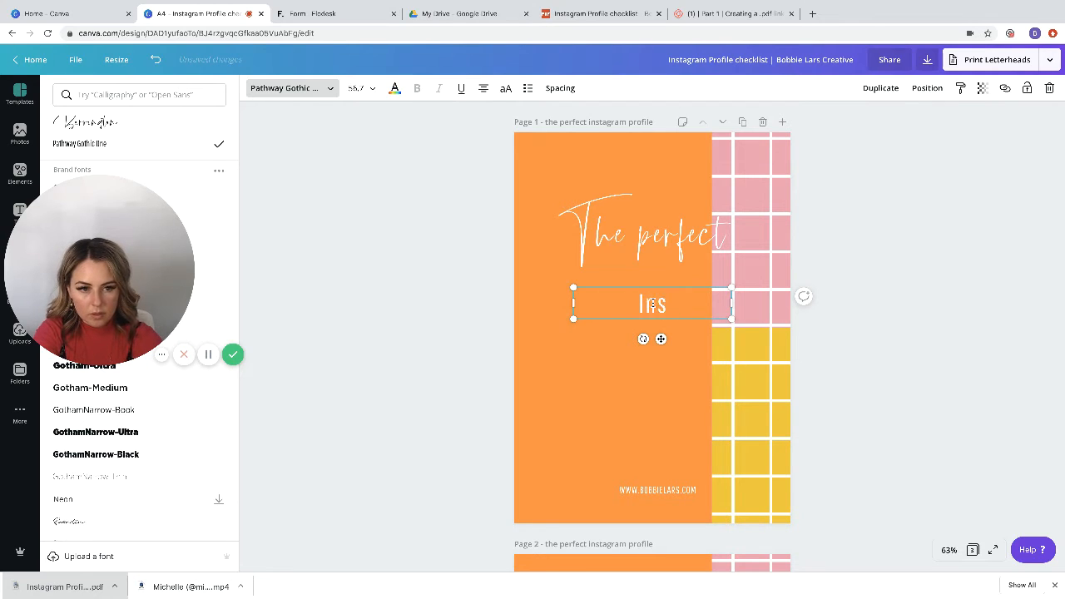
type("tagram")
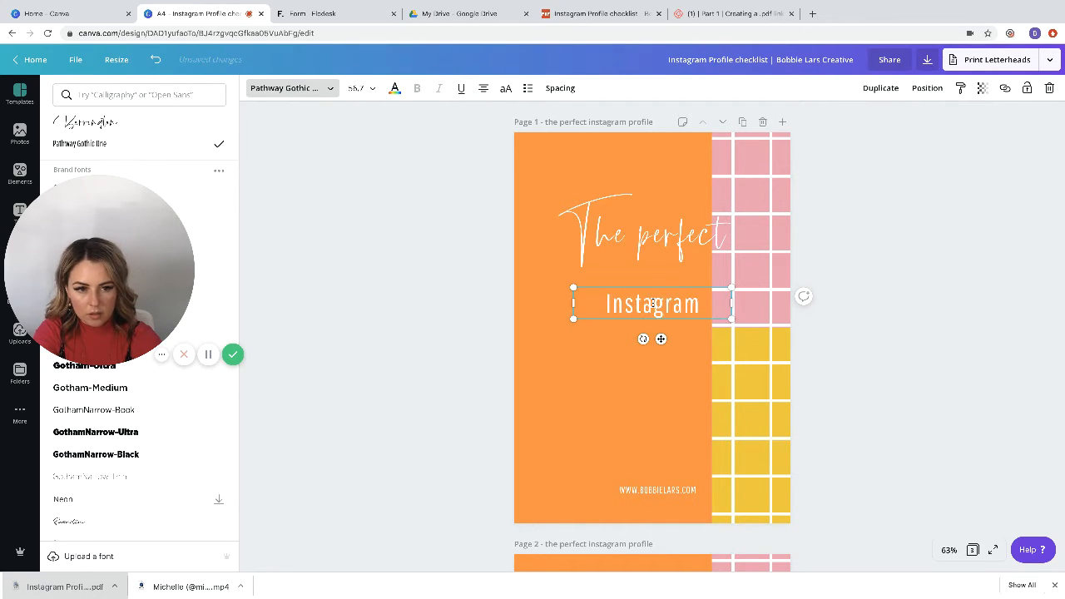
Step: Make the "Instagram" text uppercase and move it up close beneath "The perfect"
scroll(653, 302, "down", 5)
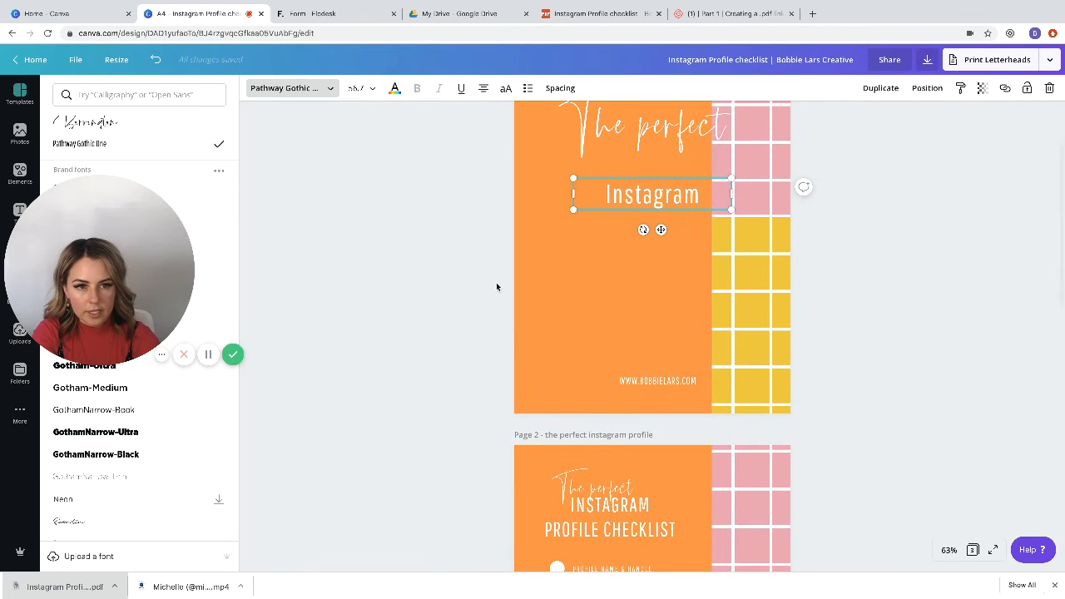
left_click(505, 89)
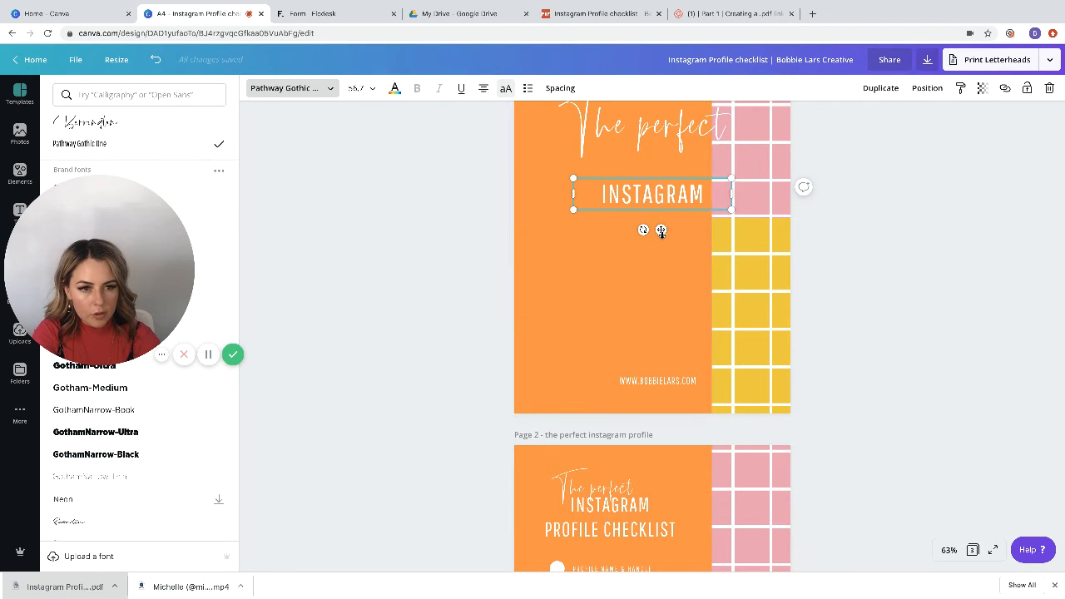
left_click_drag(662, 229, 674, 208)
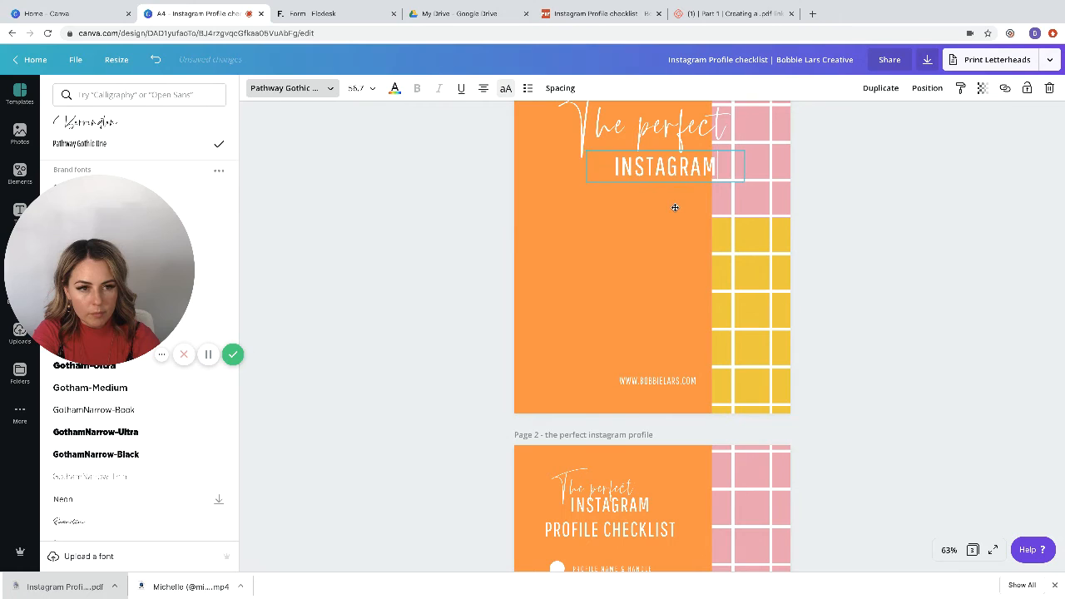
Step: Duplicate the "INSTAGRAM" text, place the copy just below it, and change its wording to "PROFILE CHECKLIST"
left_click(882, 89)
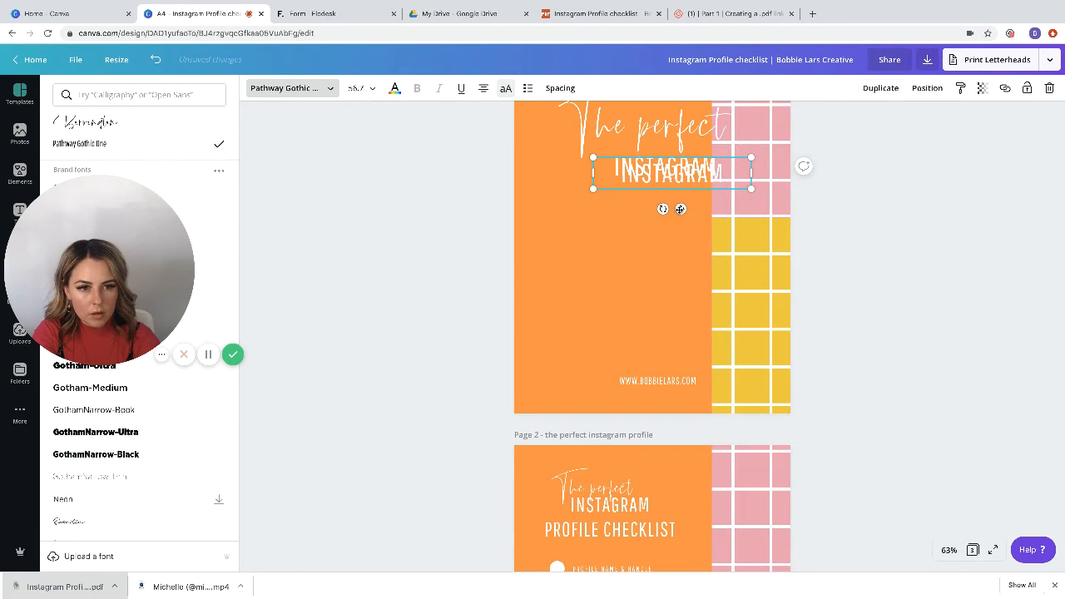
left_click_drag(679, 209, 673, 224)
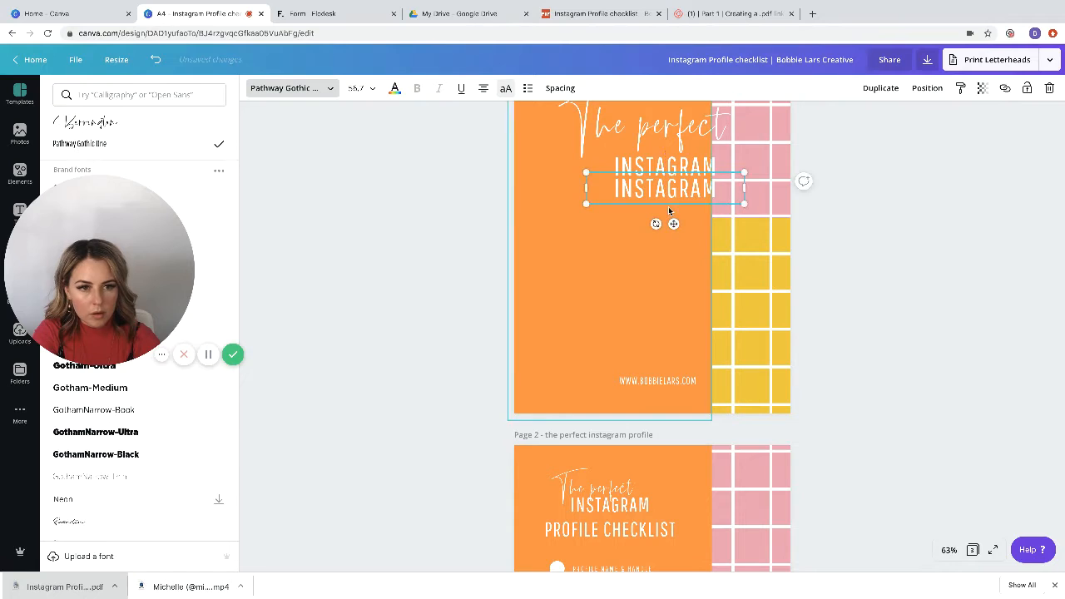
type("PROFIL")
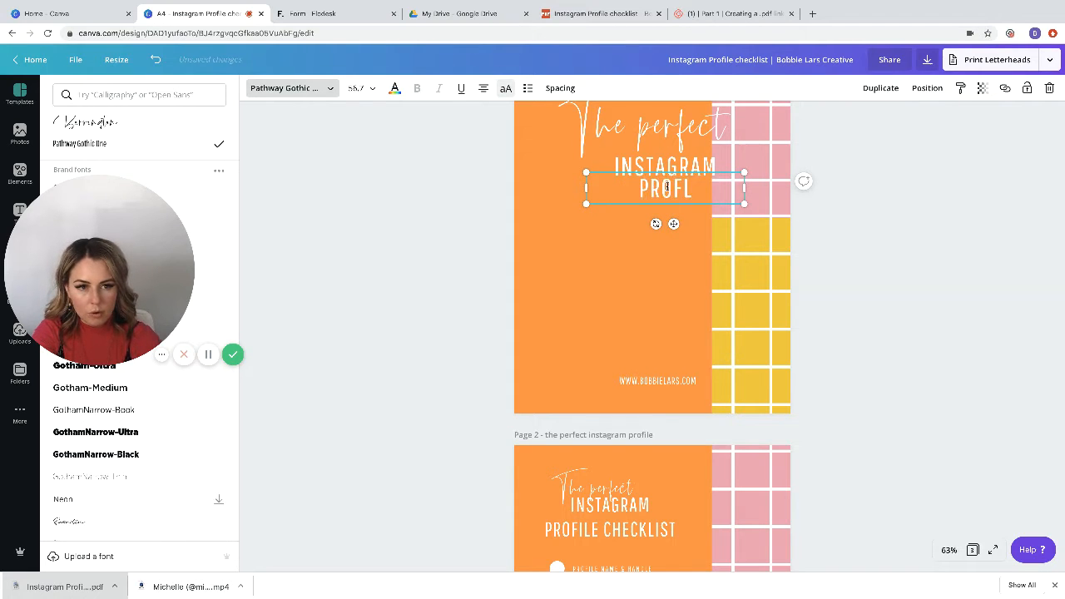
type("E CHECKLIST")
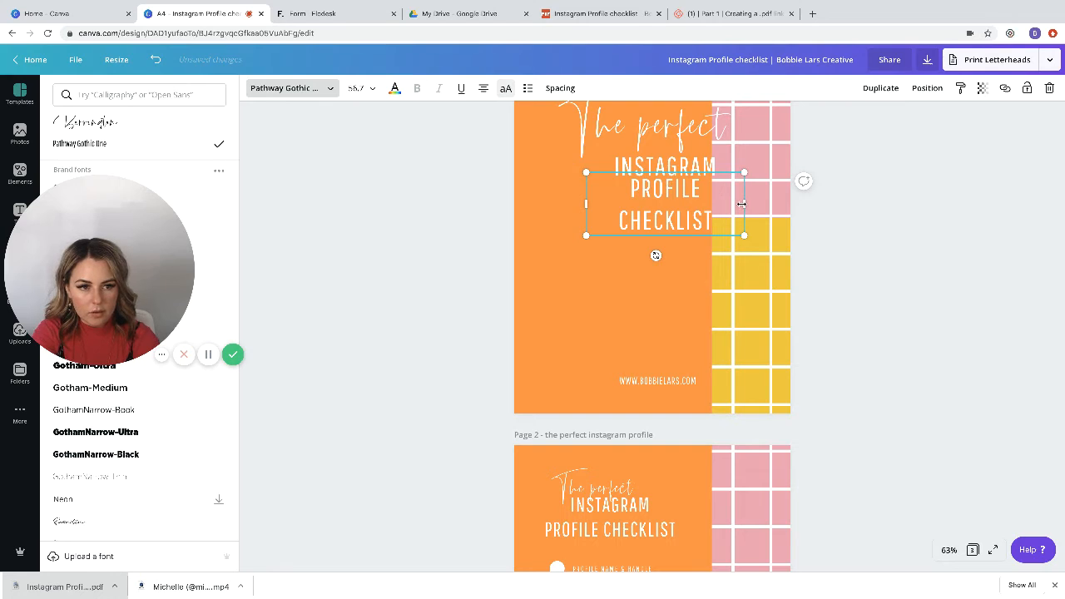
Step: Widen the "PROFILE CHECKLIST" text box to fit on one line and center it beneath "INSTAGRAM" with a small gap
left_click_drag(741, 204, 783, 204)
left_click(889, 244)
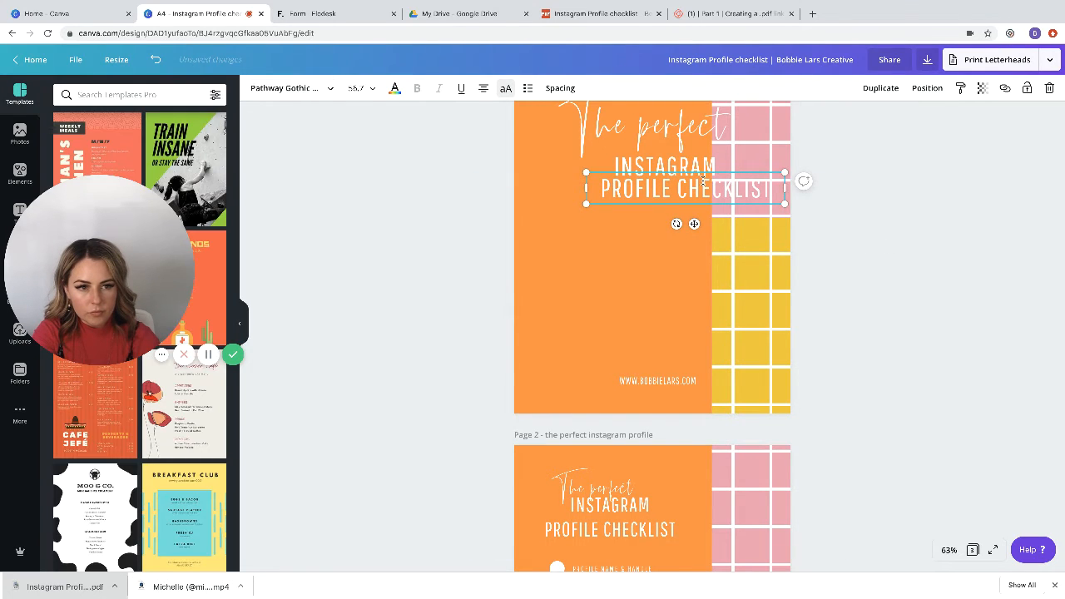
left_click_drag(694, 223, 667, 233)
scroll(953, 236, "up", 2)
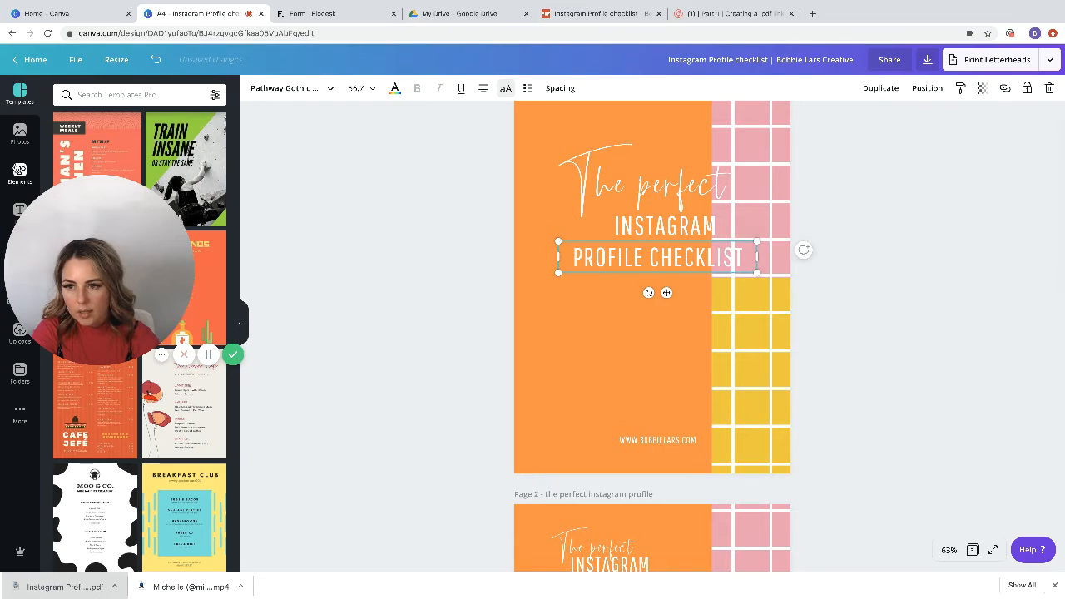
Step: Add the purple brush-stroke graphic from the recently used elements, sized to sit behind the three-line title on page 1
left_click(19, 173)
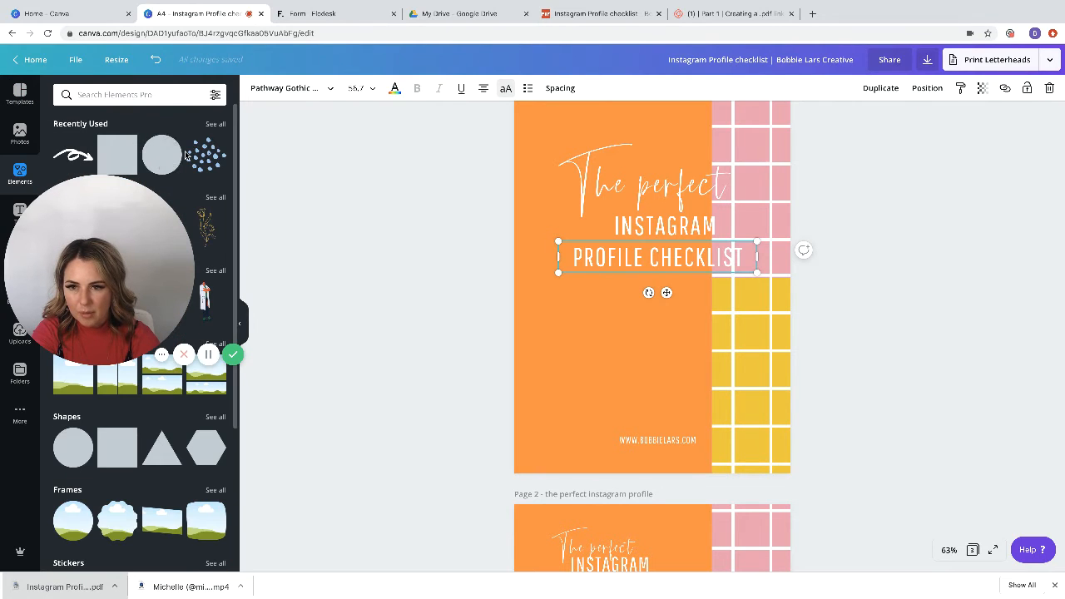
left_click(216, 124)
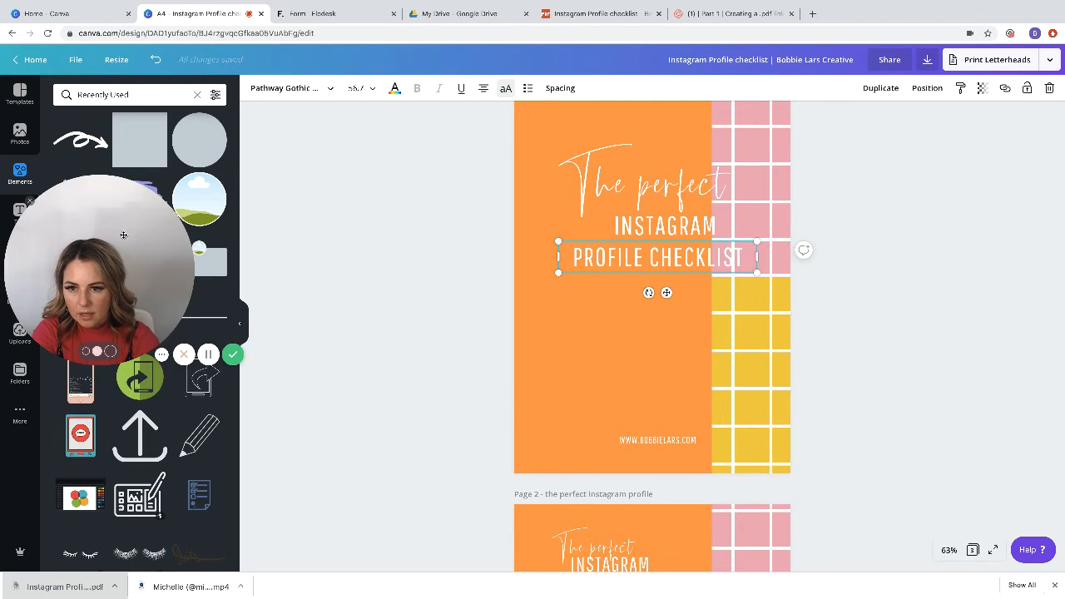
left_click_drag(123, 239, 130, 428)
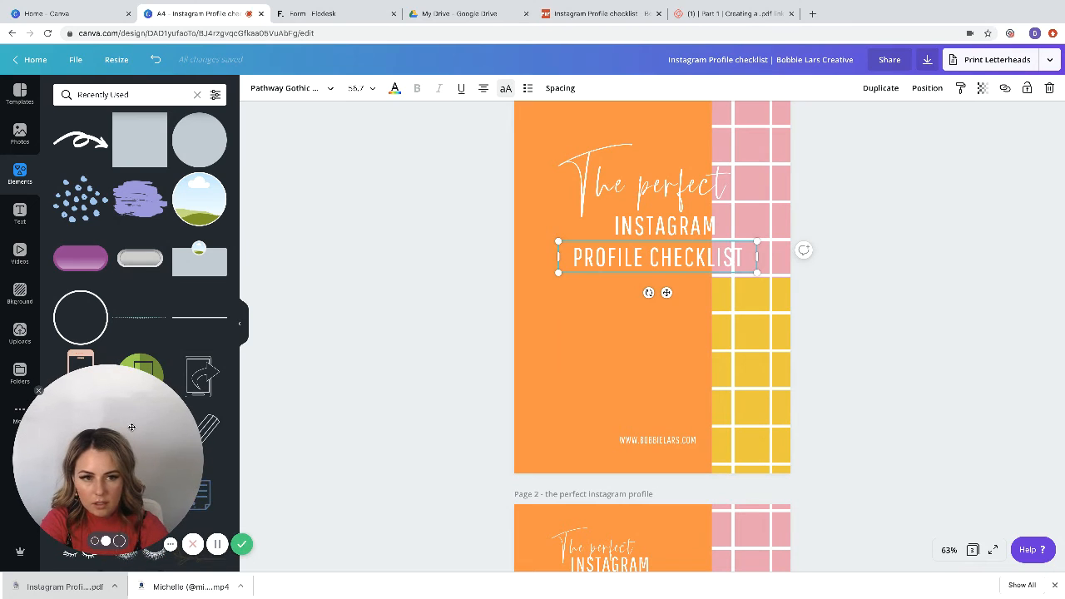
mouse_move(139, 205)
left_mouse_down()
mouse_move(503, 249)
mouse_move(665, 234)
mouse_move(572, 170)
left_mouse_up()
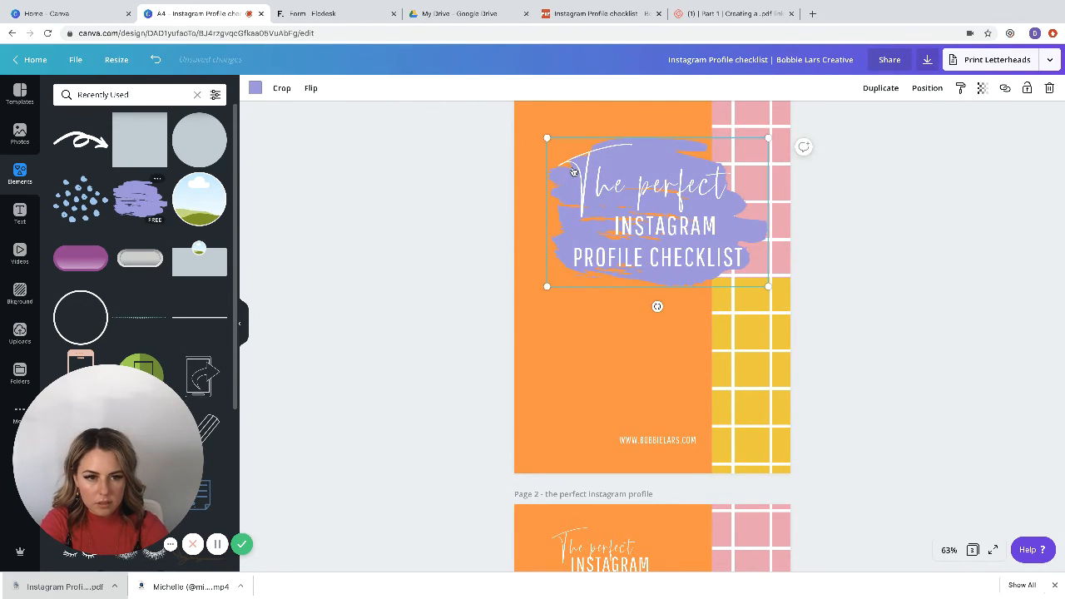
Step: Try yellow, teal and light pink on the brush stroke, and settle on the brighter pink from the second brand palette
left_click(255, 88)
left_click(160, 258)
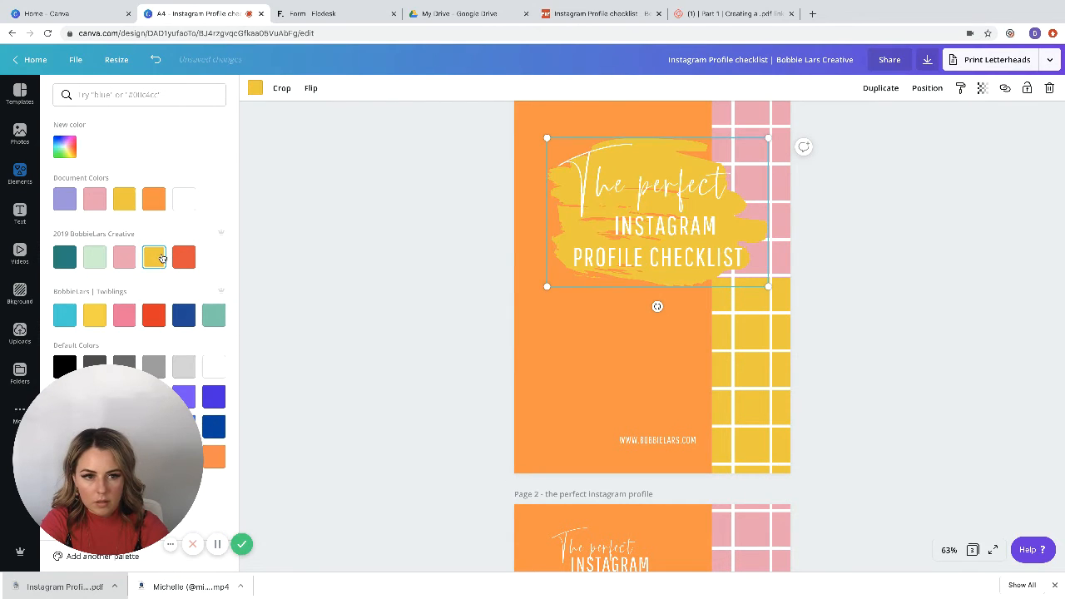
left_click(71, 262)
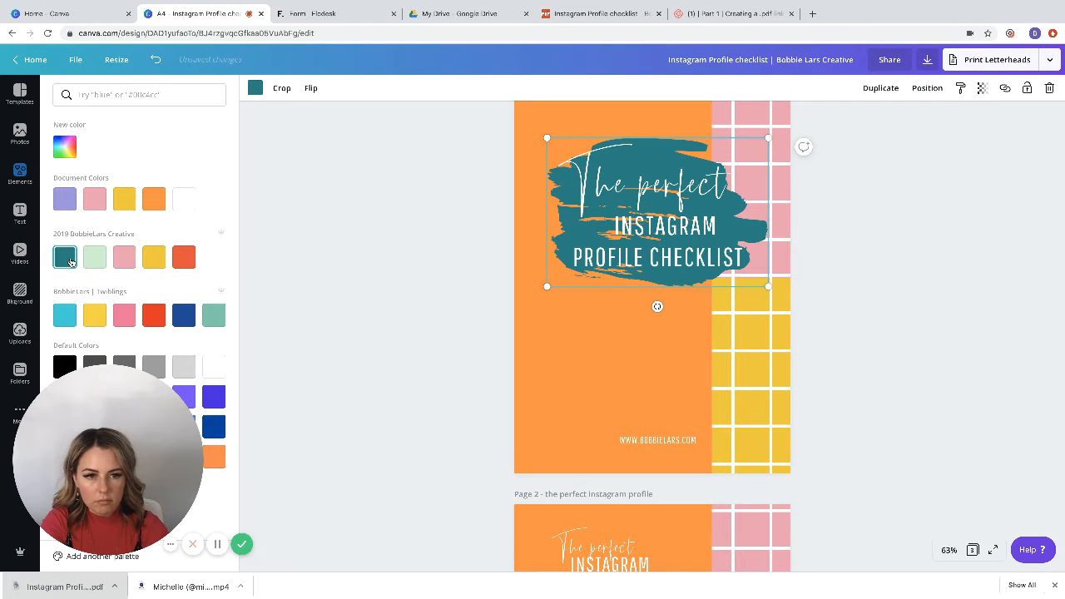
left_click(125, 263)
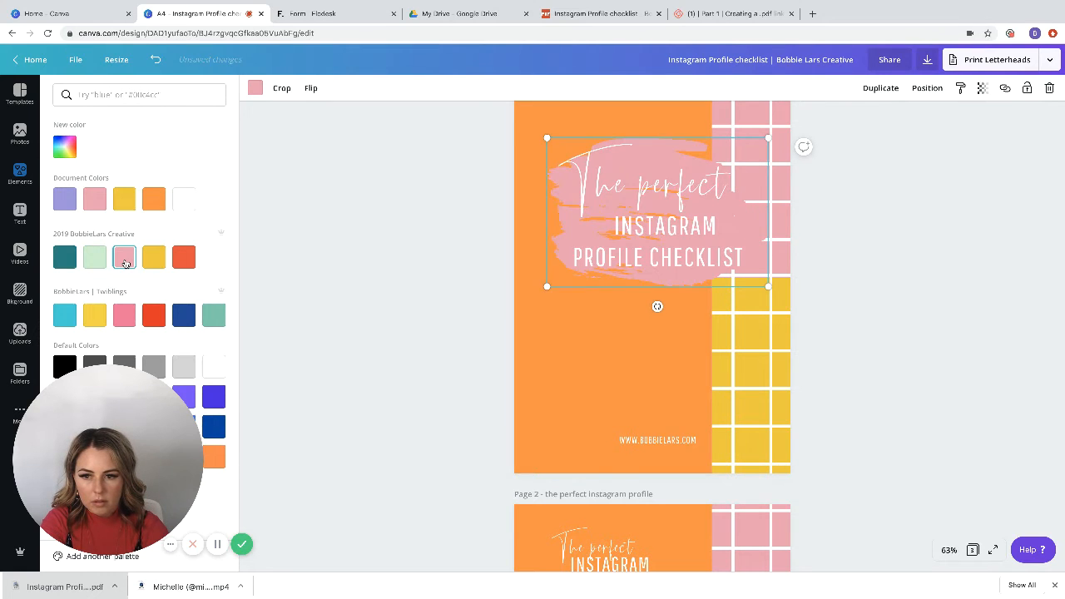
left_click(129, 317)
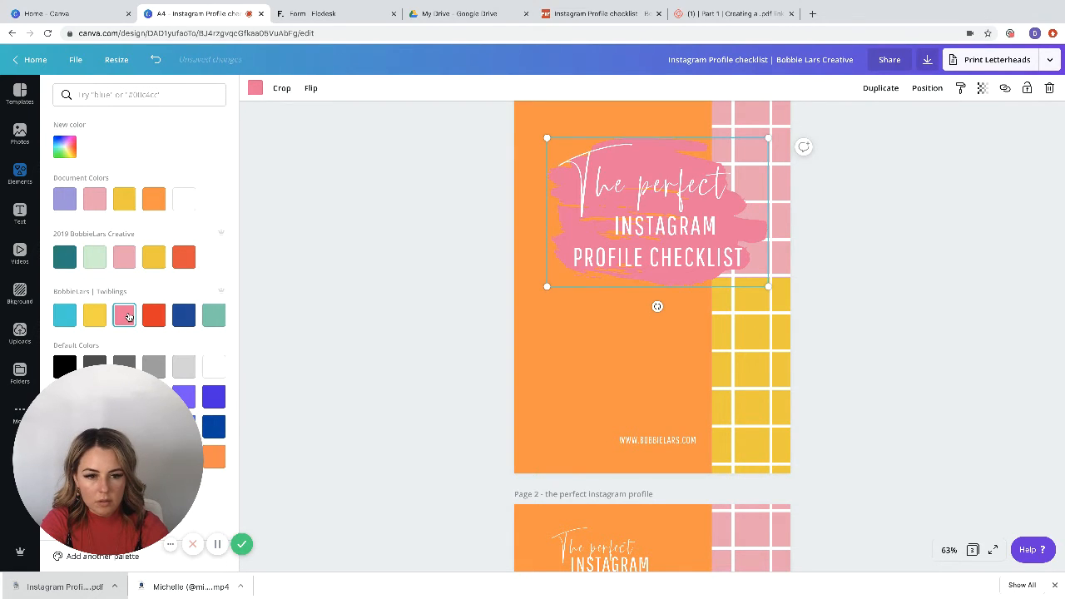
Step: Try light pink and yellow on the brush stroke, and settle on the orange from the document colors
left_click(86, 203)
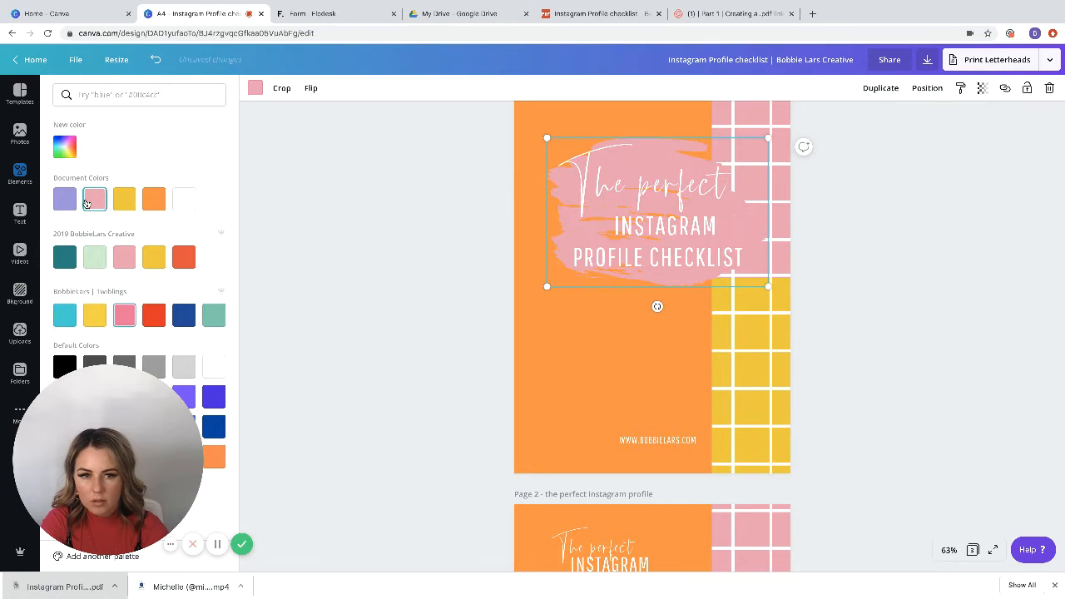
left_click(126, 200)
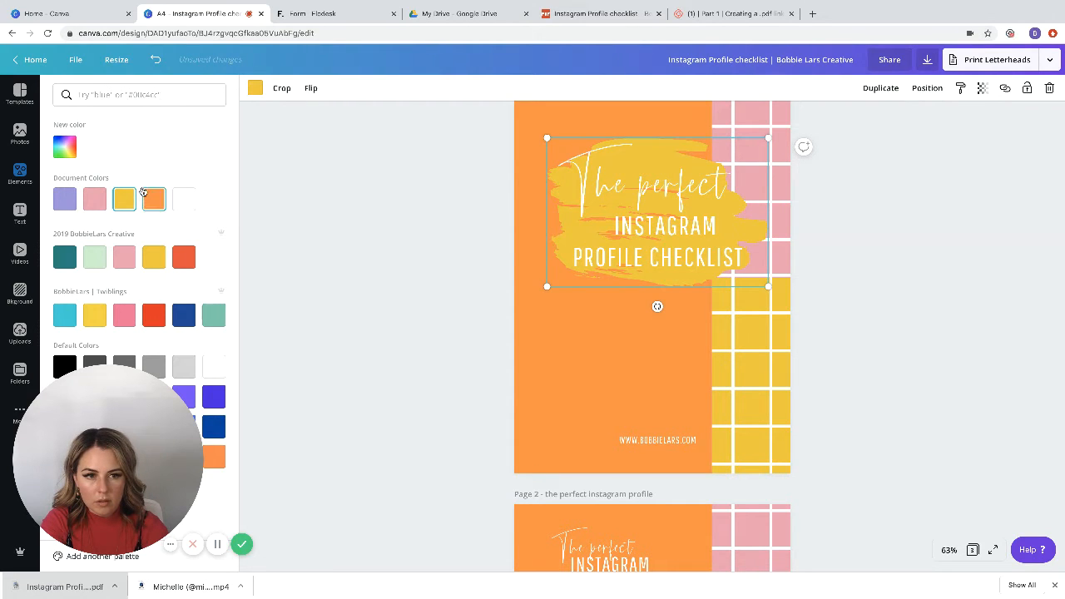
left_click(154, 200)
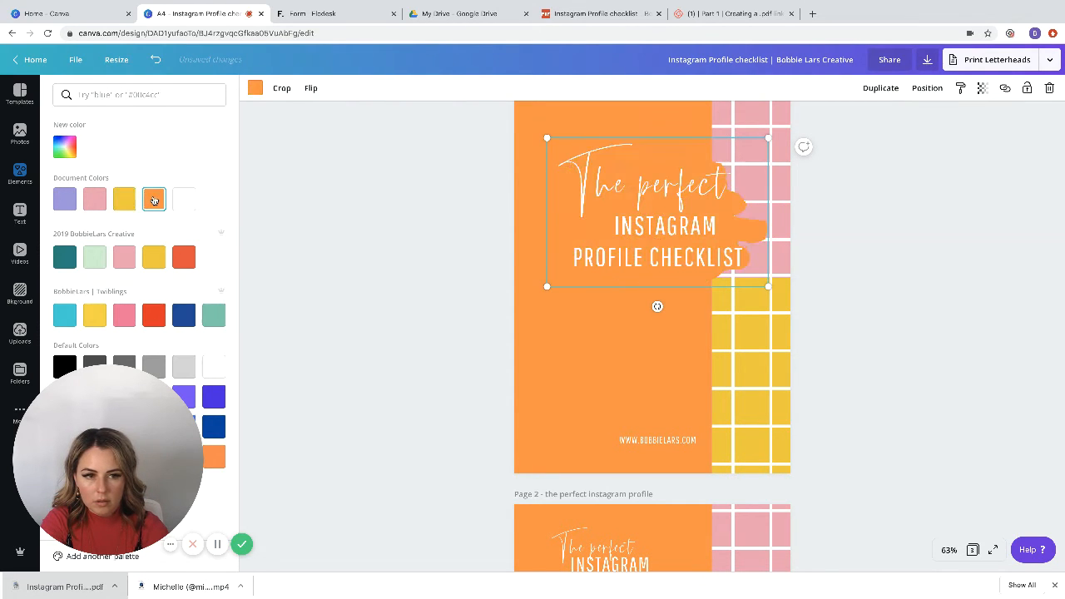
left_click(469, 258)
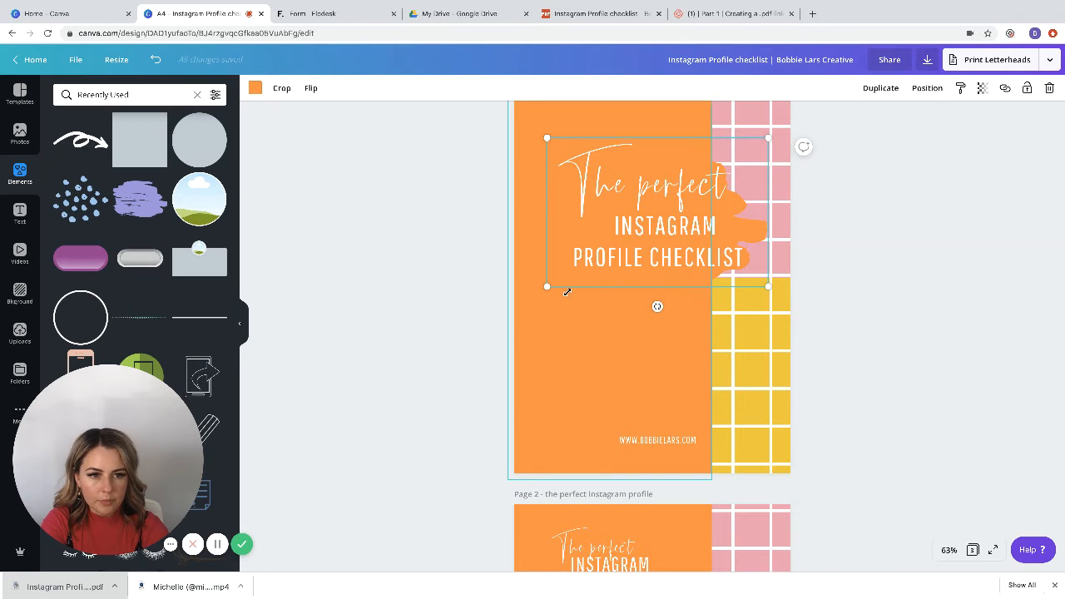
left_click(889, 233)
Step: Move the orange brush stroke outward over the grid strip and enlarge it so its ragged end reaches the edge of page 1
scroll(889, 233, "up", 1)
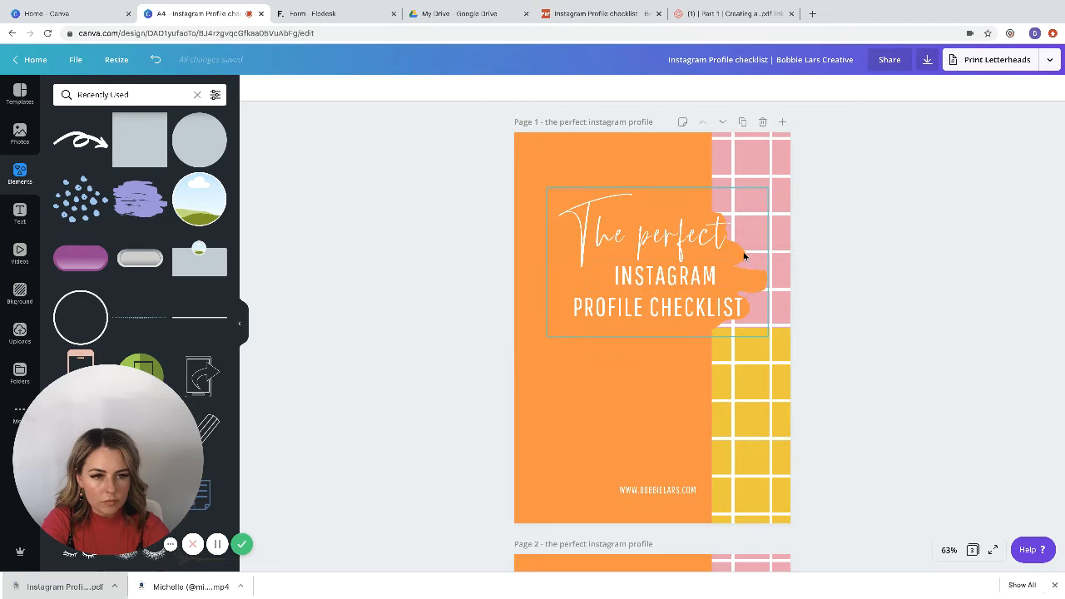
mouse_move(744, 257)
left_mouse_down()
mouse_move(772, 253)
mouse_move(771, 267)
left_mouse_up()
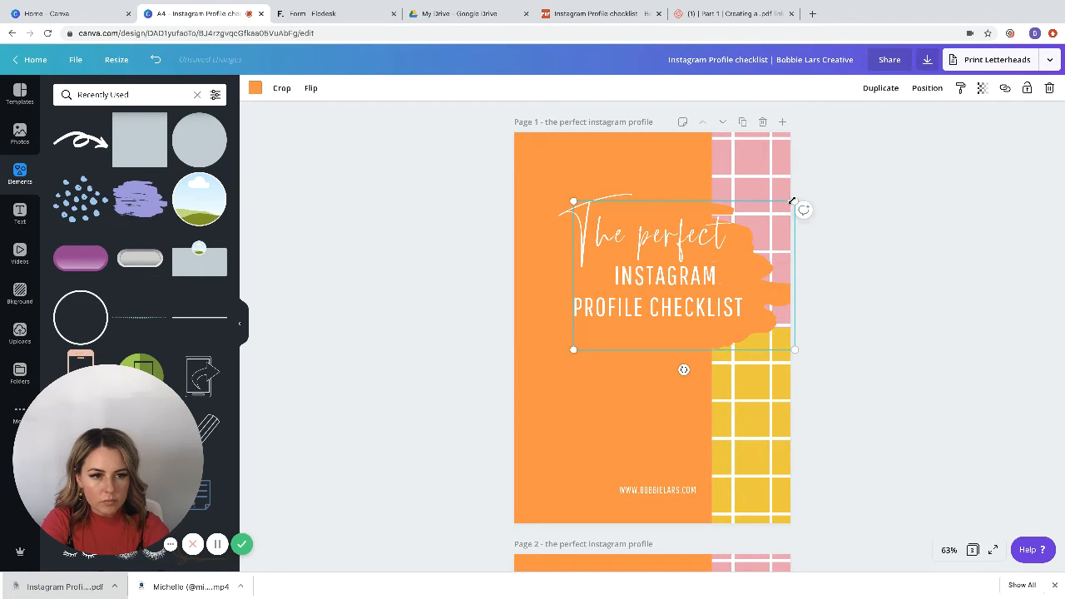
left_click_drag(792, 201, 815, 156)
left_click_drag(765, 280, 740, 273)
left_click(890, 274)
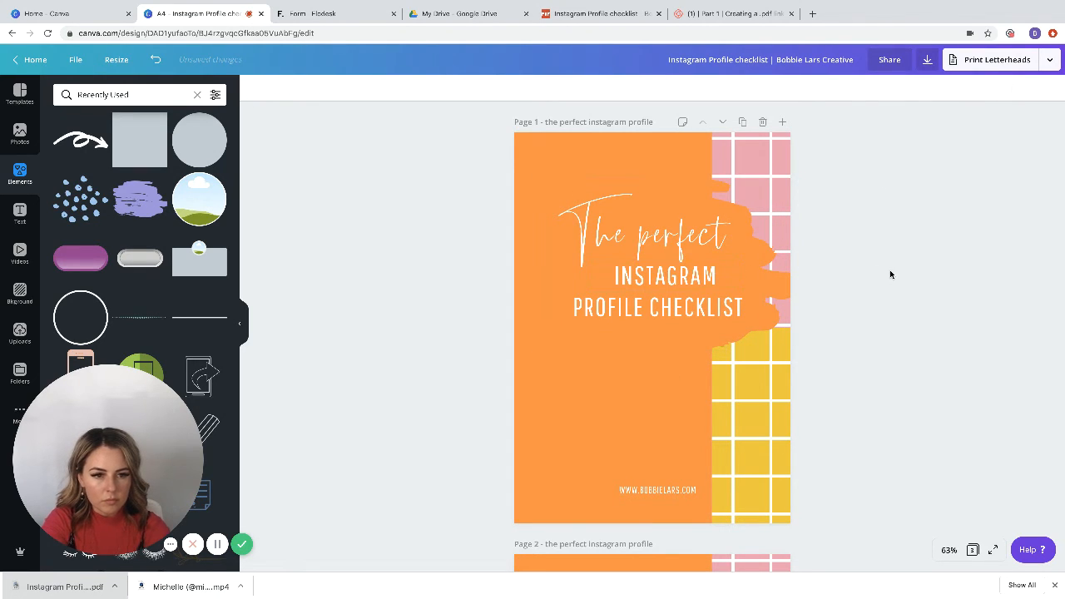
Step: Try to upload the downloaded Instagram Profile checklist PDF to the image uploads
scroll(890, 274, "down", 1)
scroll(890, 274, "up", 1)
scroll(890, 275, "down", 1)
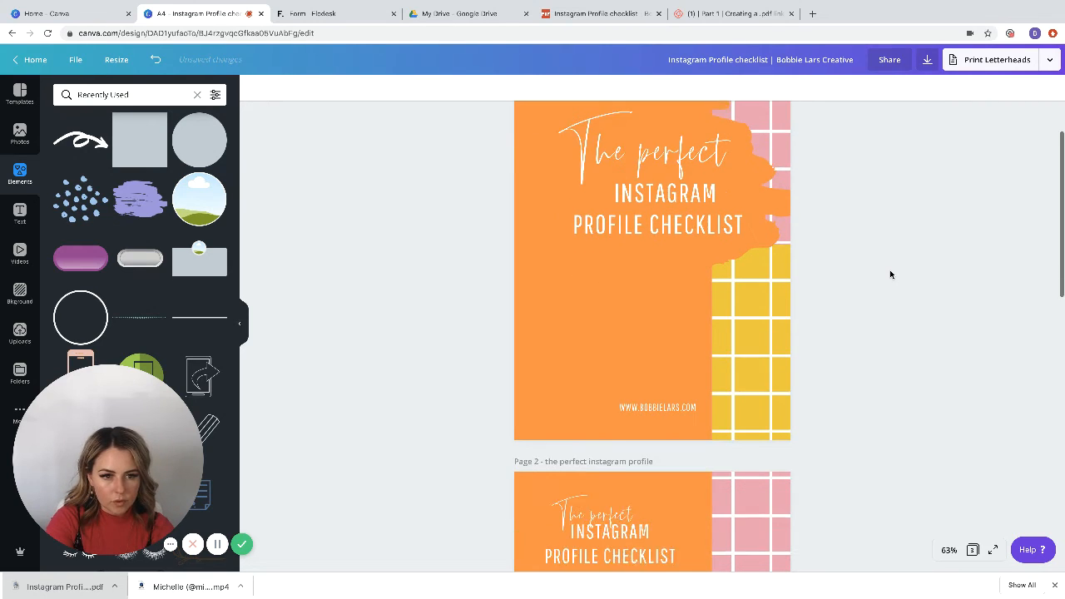
scroll(890, 274, "down", 4)
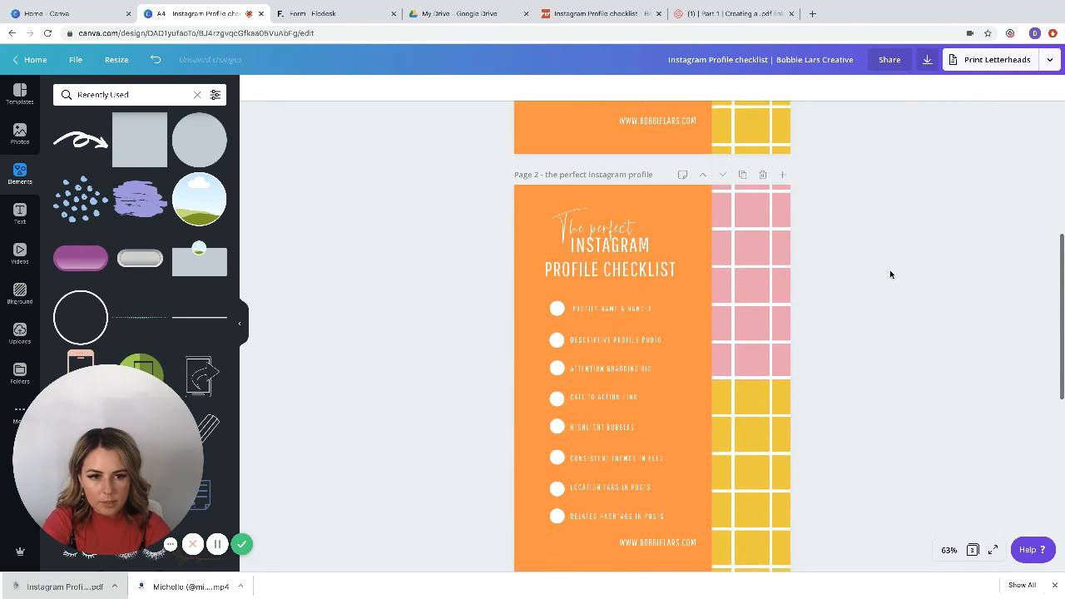
scroll(890, 274, "down", 1)
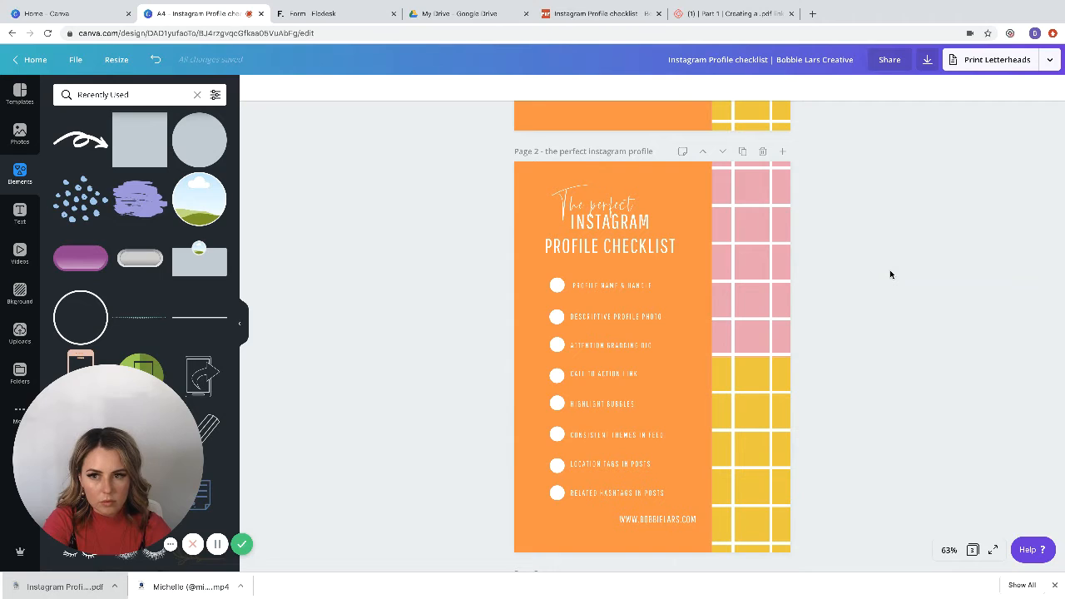
left_click(20, 331)
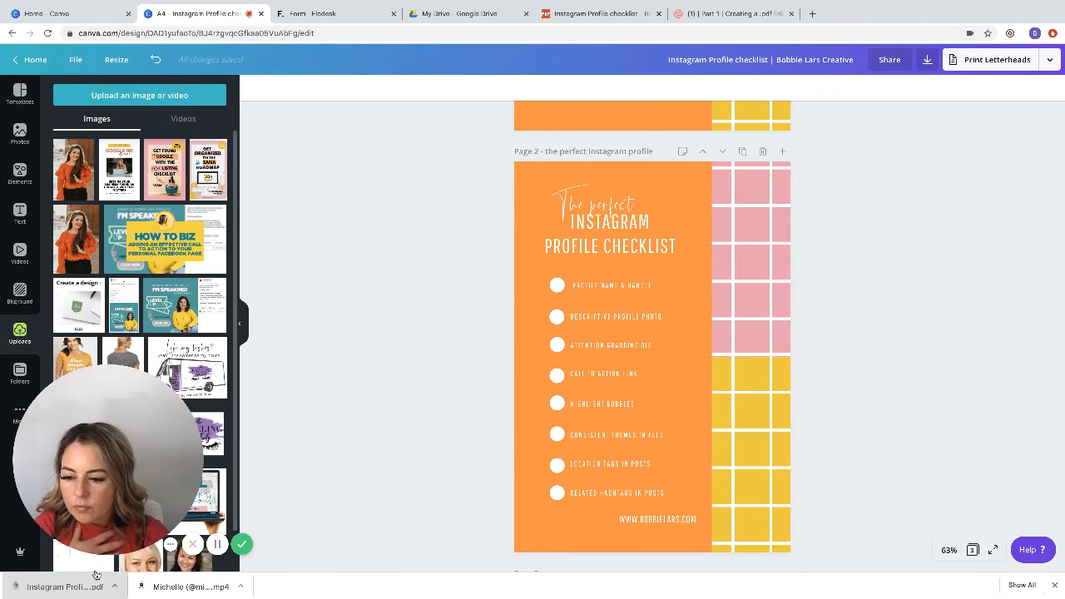
left_click_drag(77, 580, 139, 318)
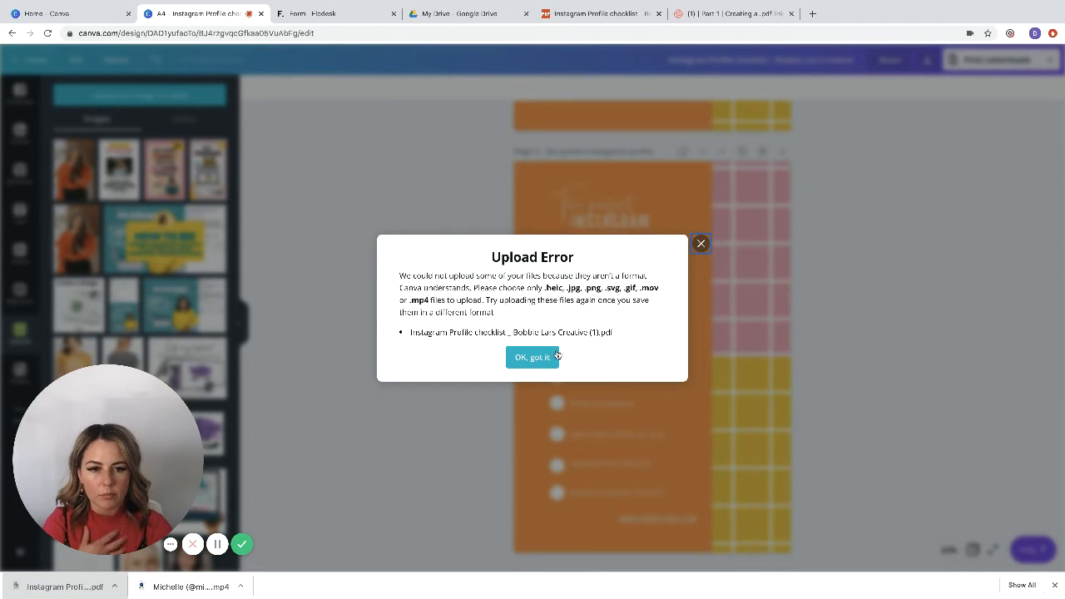
left_click(701, 243)
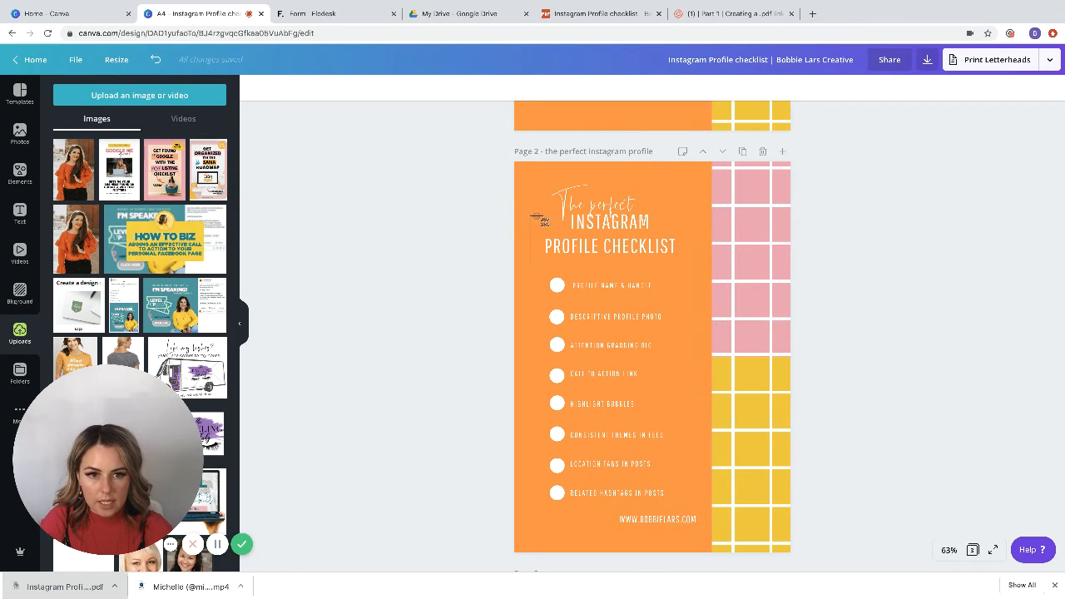
Step: Capture a screenshot of the page 2 checklist design and upload today's screenshot file to the image uploads
left_click_drag(534, 195, 784, 549)
left_click(290, 304)
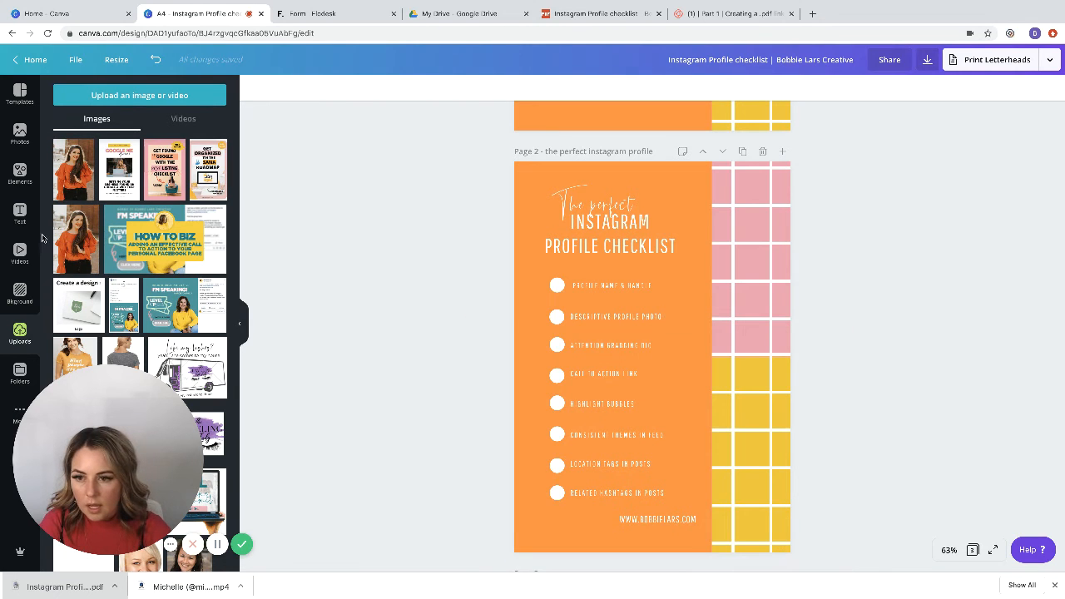
left_click(121, 96)
left_click(348, 44)
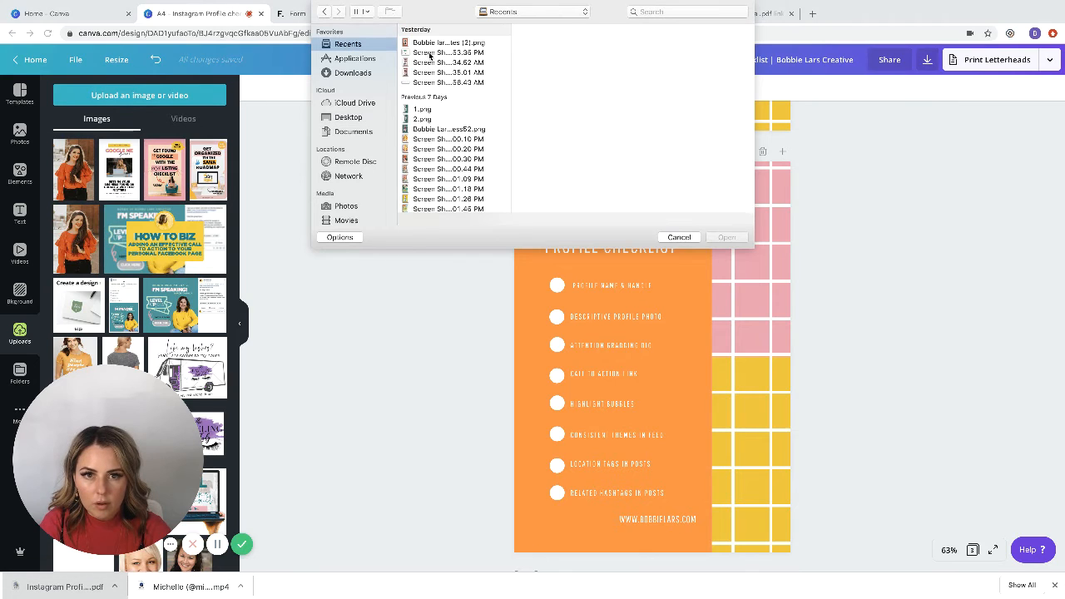
left_click(432, 82)
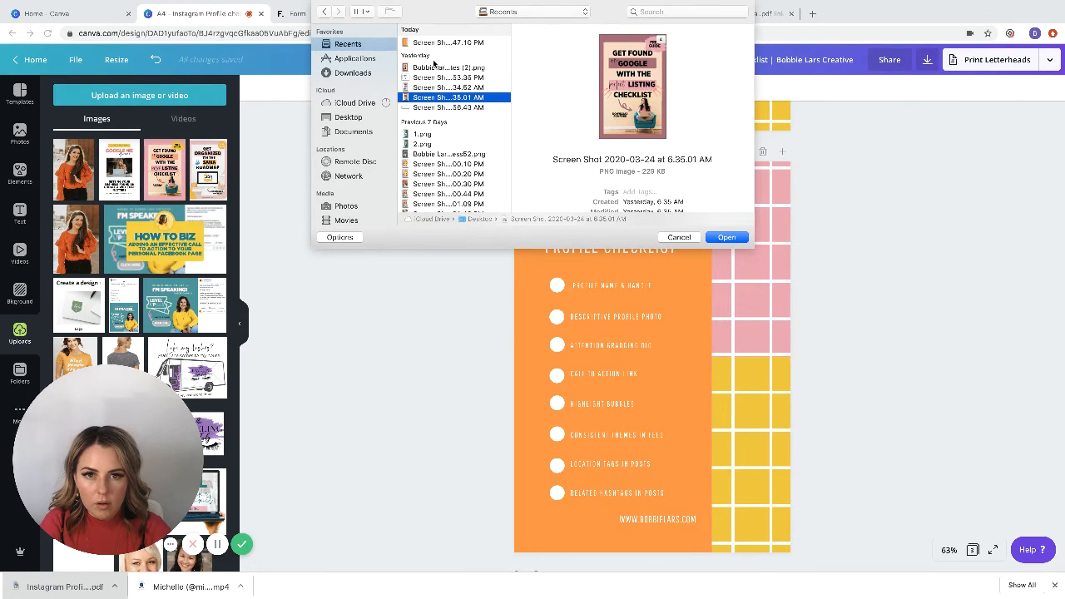
left_click(426, 42)
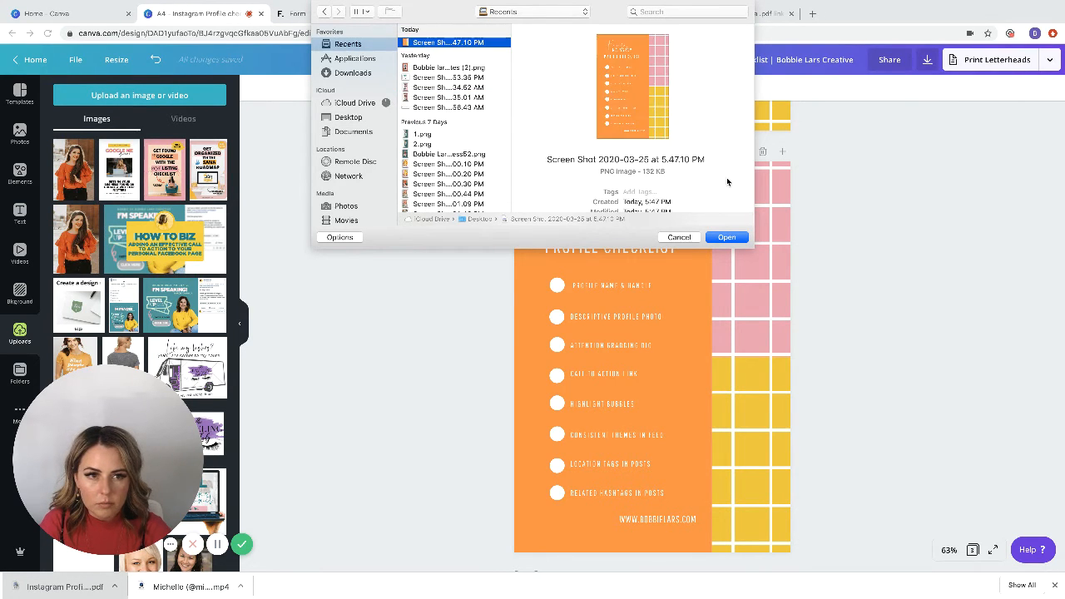
left_click(727, 237)
Step: Add the black-bordered tablet frame from the recently used elements to page 1
scroll(867, 247, "up", 5)
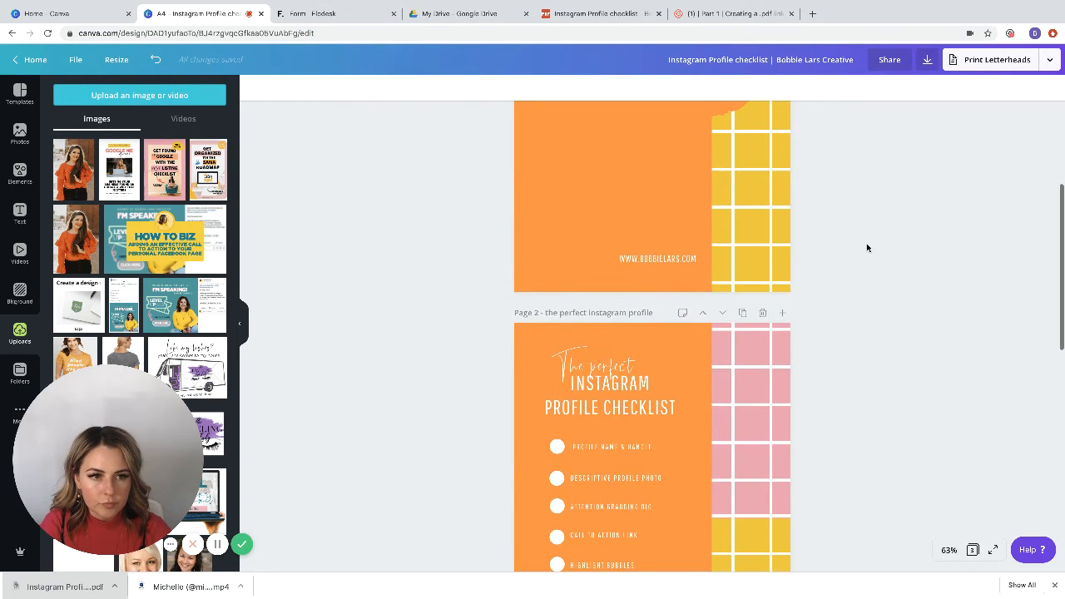
scroll(867, 247, "up", 3)
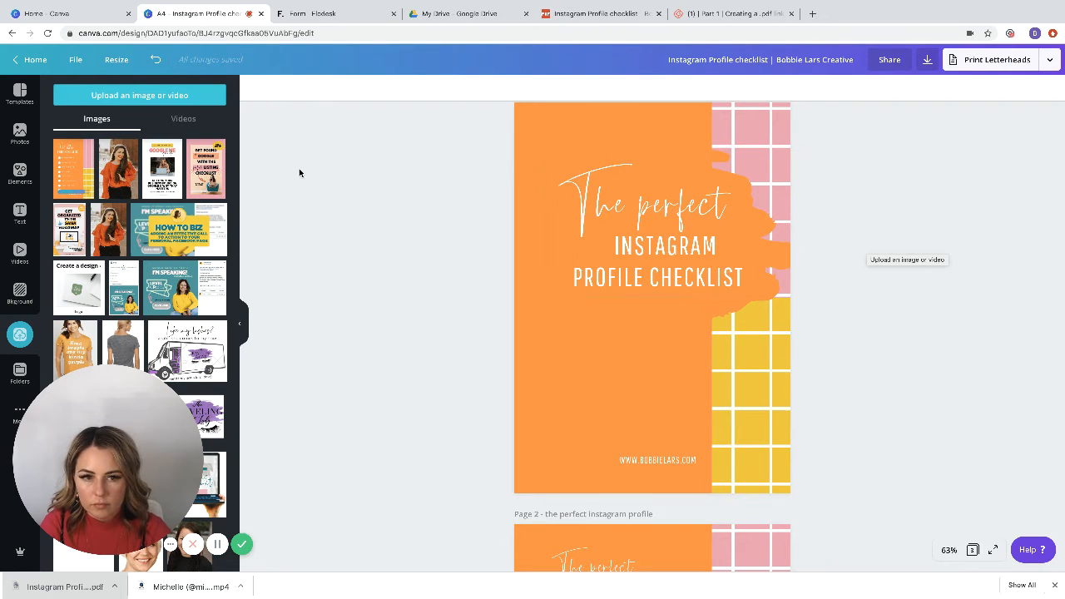
left_click(19, 133)
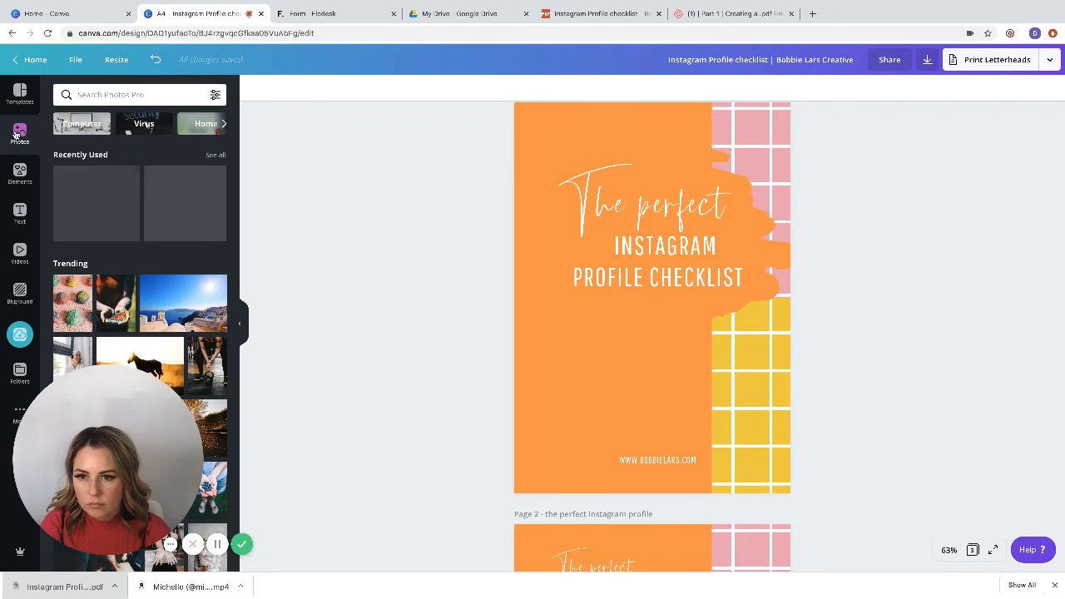
left_click(19, 172)
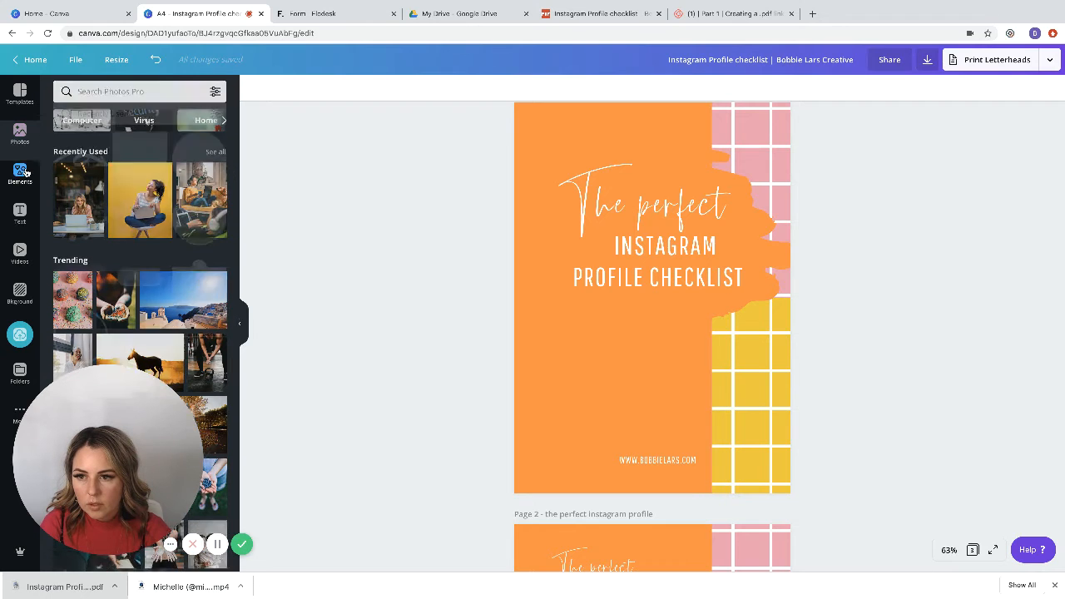
scroll(140, 241, "down", 4)
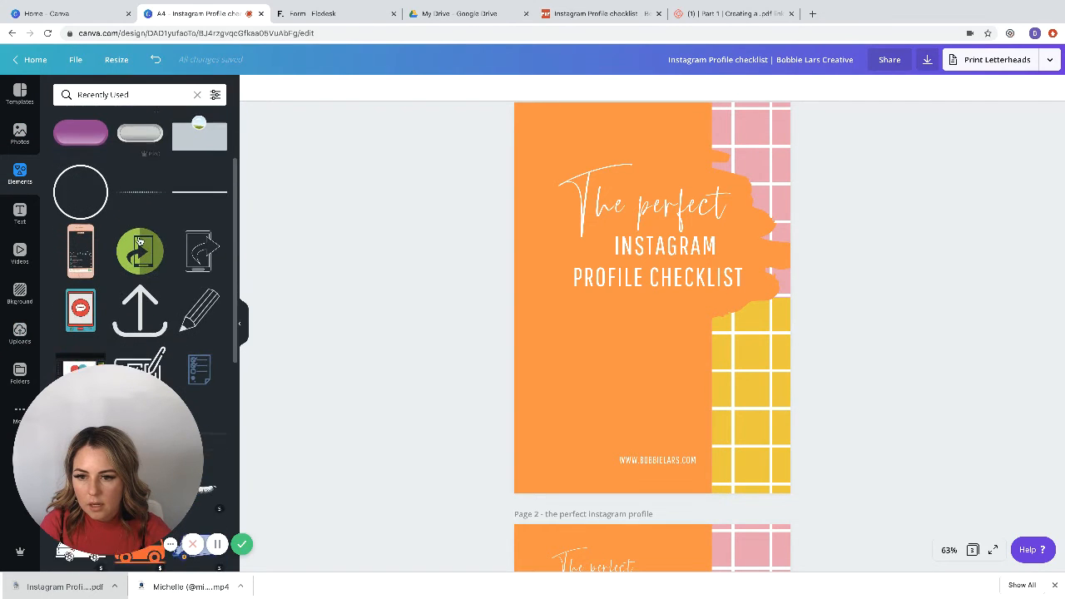
scroll(140, 241, "down", 10)
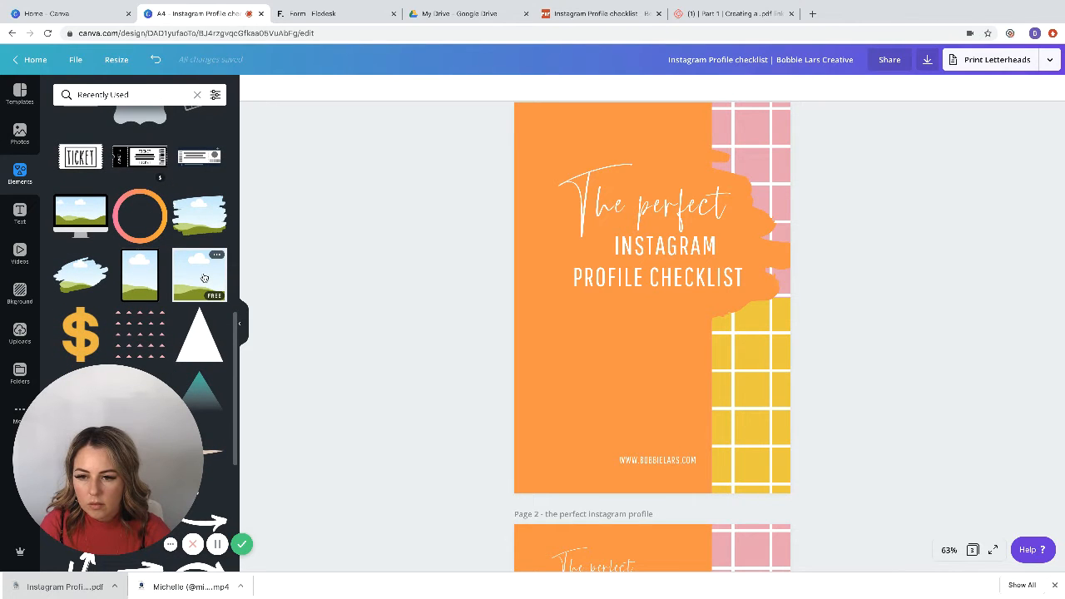
left_click_drag(203, 276, 541, 138)
Step: Shrink the tablet frame, place it between the title and the website address, and tilt it clockwise
left_click_drag(607, 204, 681, 327)
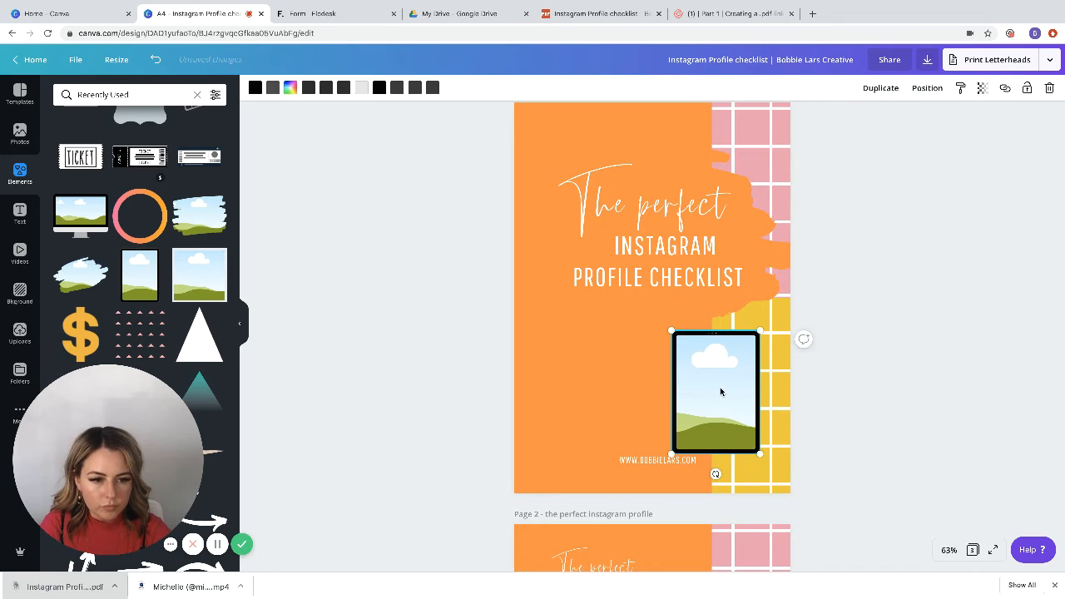
left_click_drag(717, 389, 665, 367)
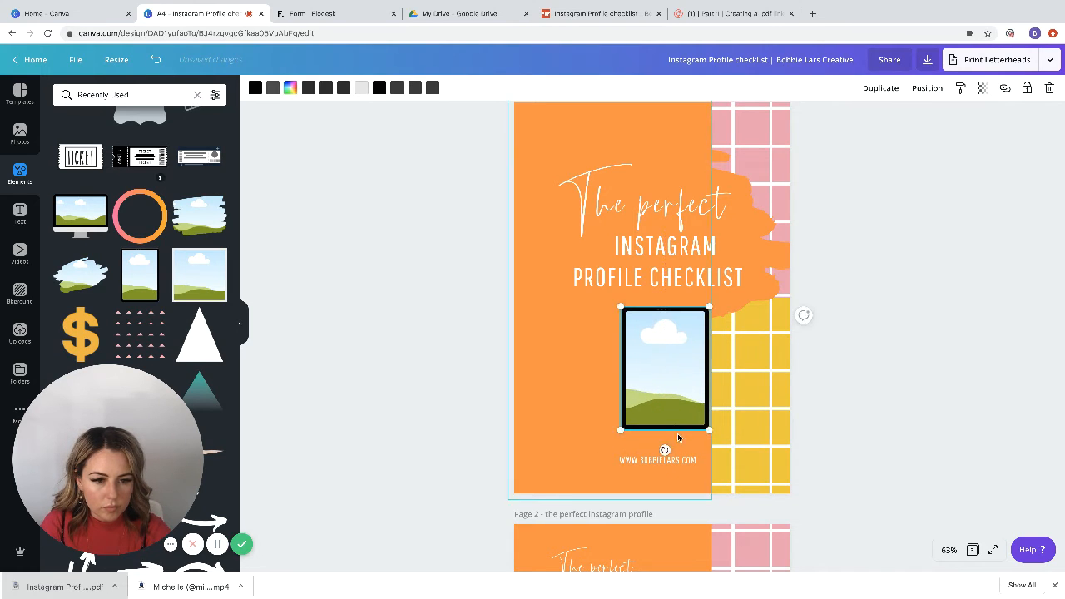
left_click_drag(664, 450, 691, 453)
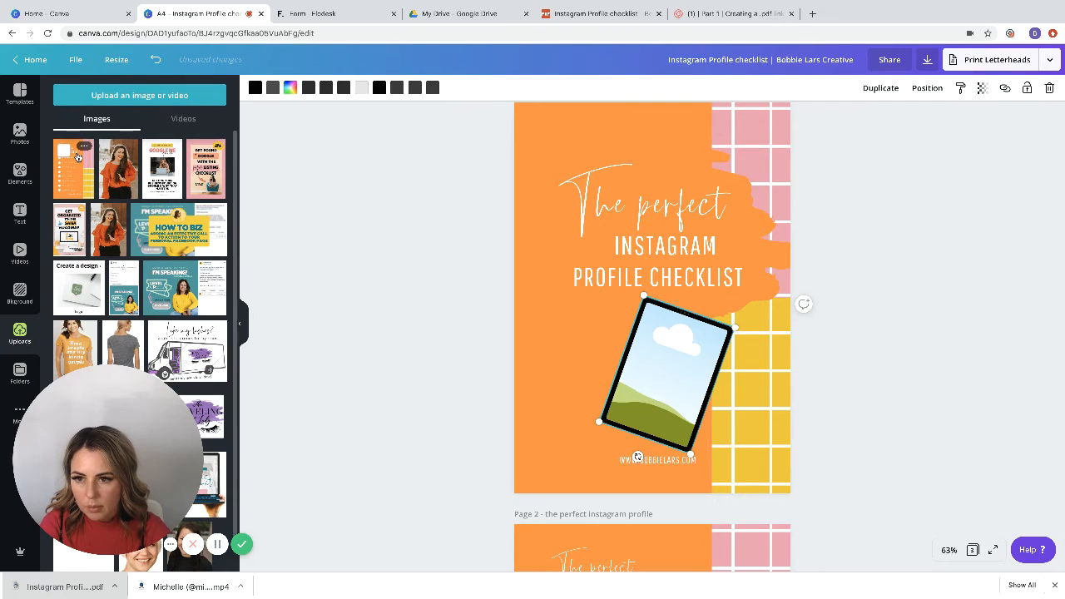
Step: Fill the tablet frame with the uploaded checklist screenshot, reduce its tilt, and fine-tune its size and position below the title
left_click_drag(75, 164, 672, 349)
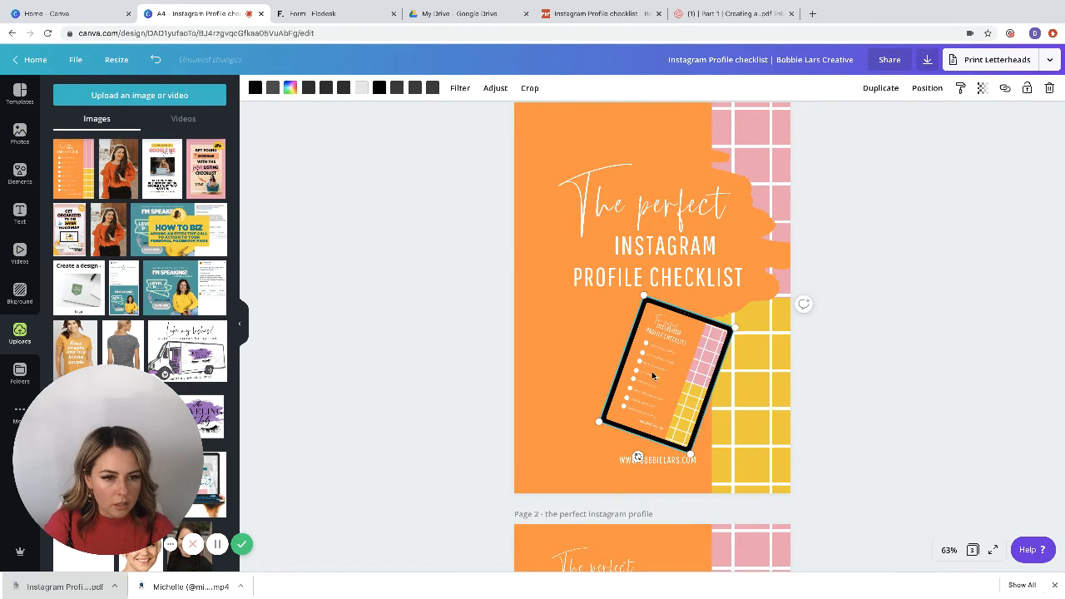
left_click_drag(637, 457, 652, 460)
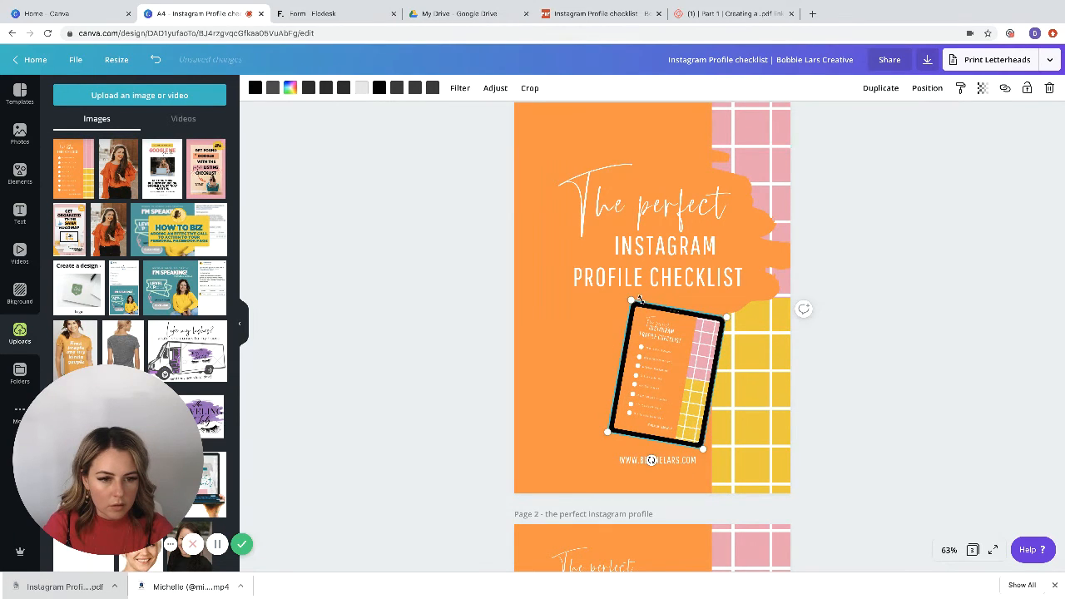
mouse_move(630, 300)
left_mouse_down()
mouse_move(557, 224)
mouse_move(630, 298)
left_mouse_up()
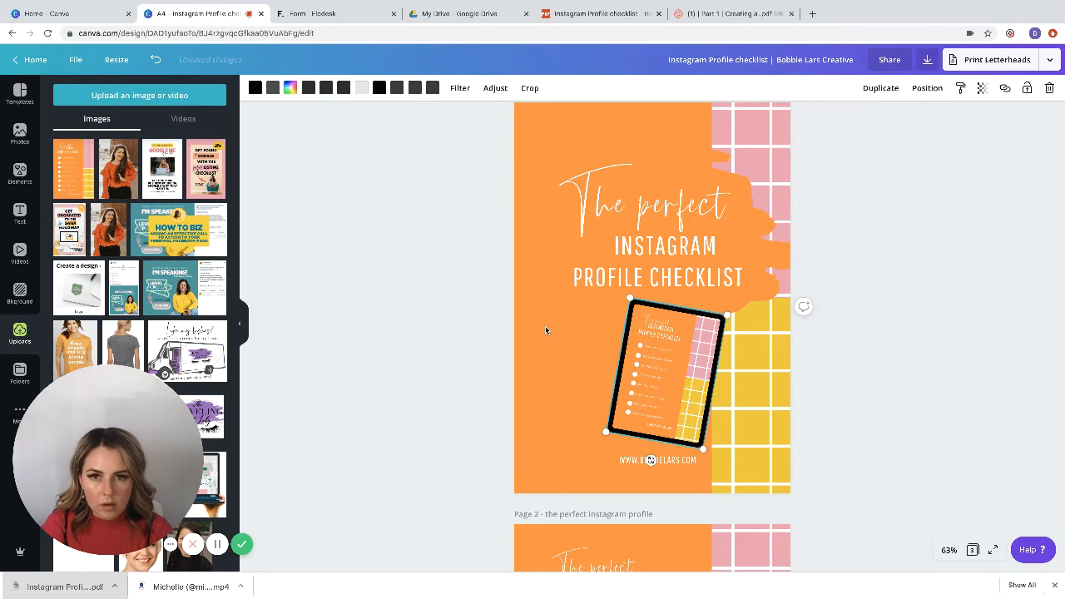
left_click(365, 318)
left_click(664, 366)
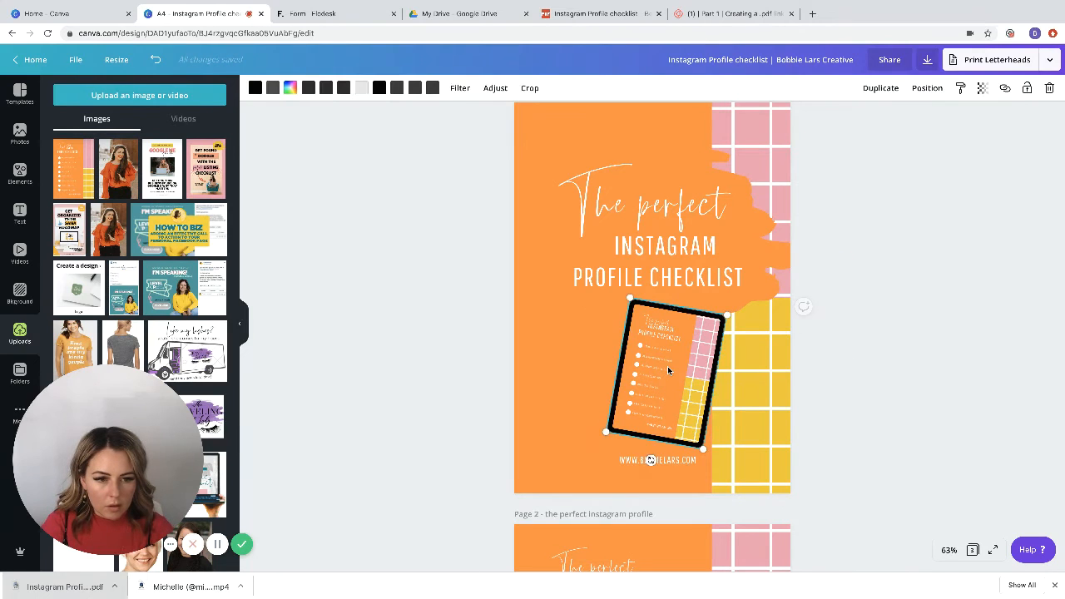
mouse_move(665, 364)
left_mouse_down()
mouse_move(675, 355)
mouse_move(677, 364)
left_mouse_up()
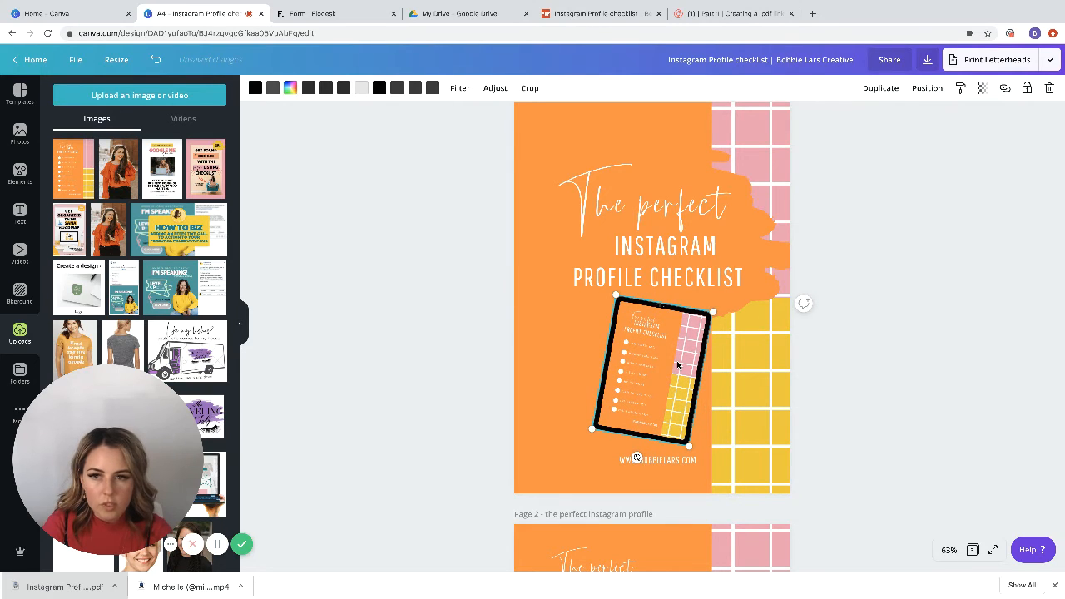
Step: Set the Blur adjustment of the checklist image in the tablet frame to 1
double_click(677, 364)
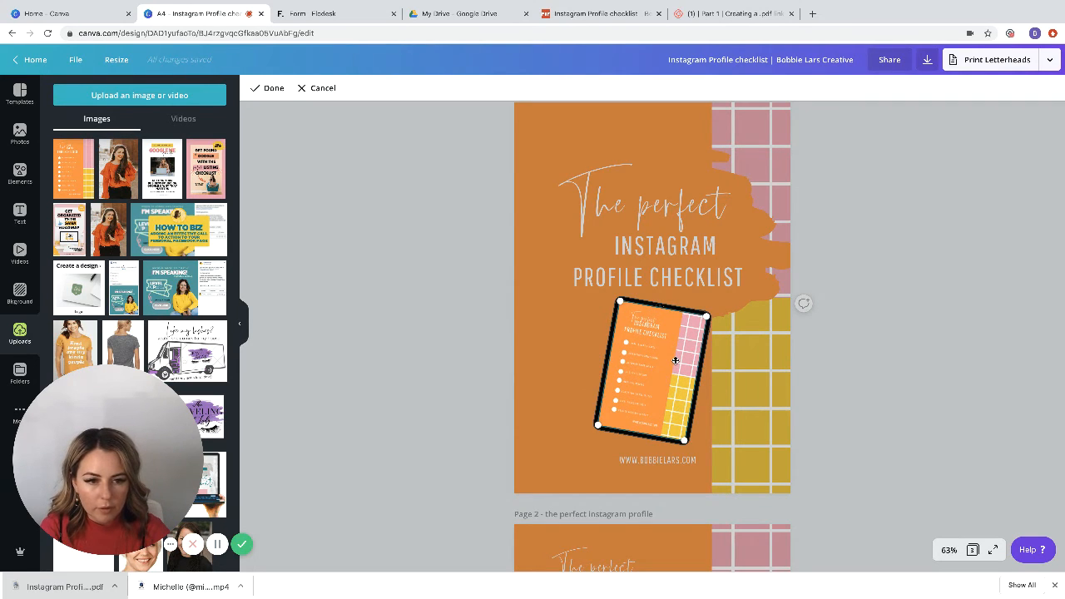
double_click(665, 361)
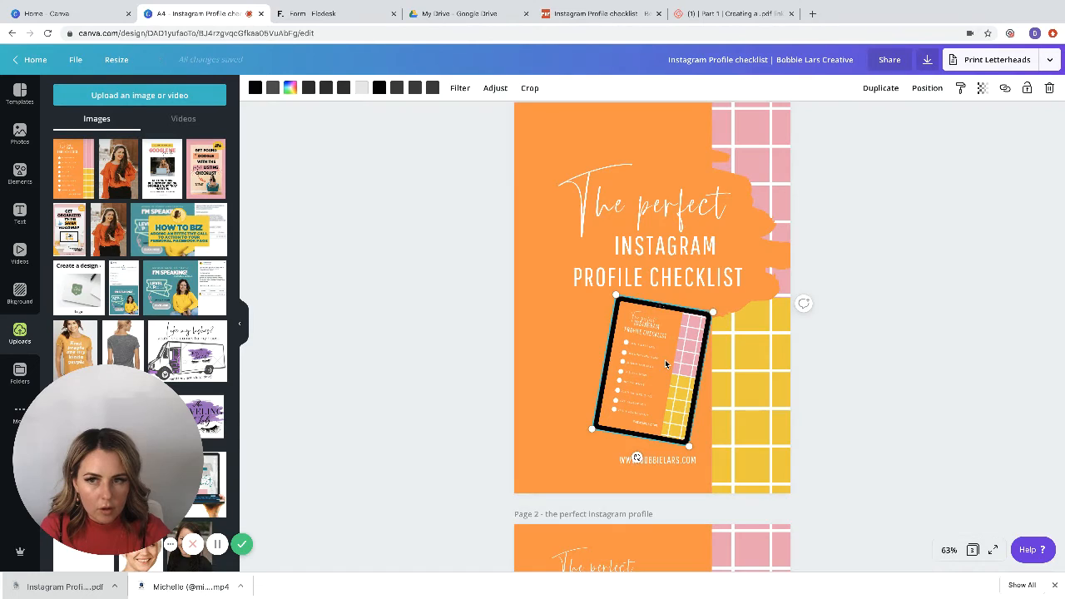
left_click(494, 86)
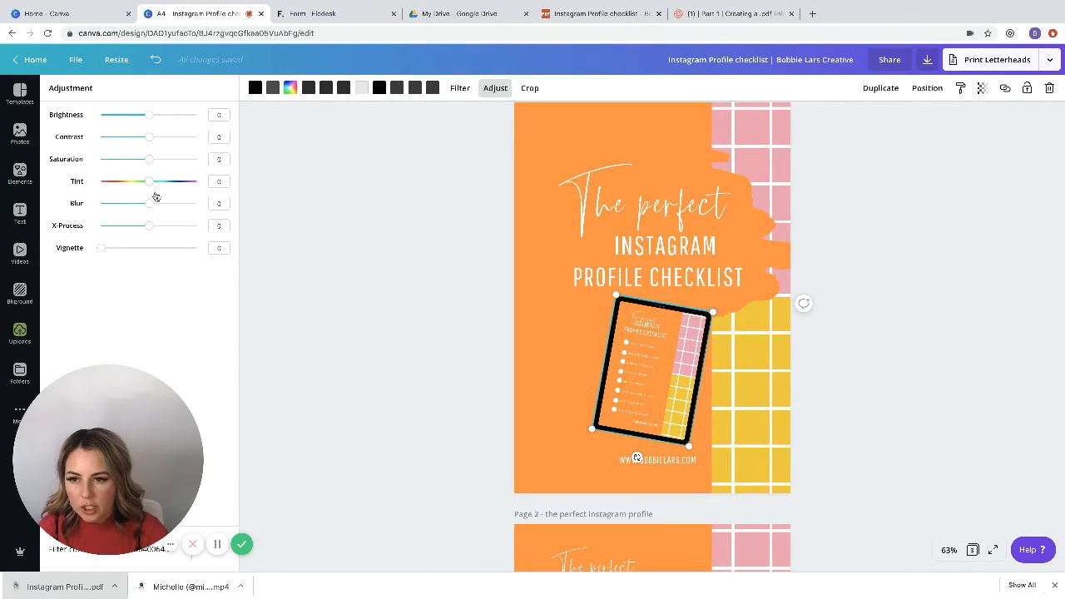
left_click_drag(149, 203, 150, 205)
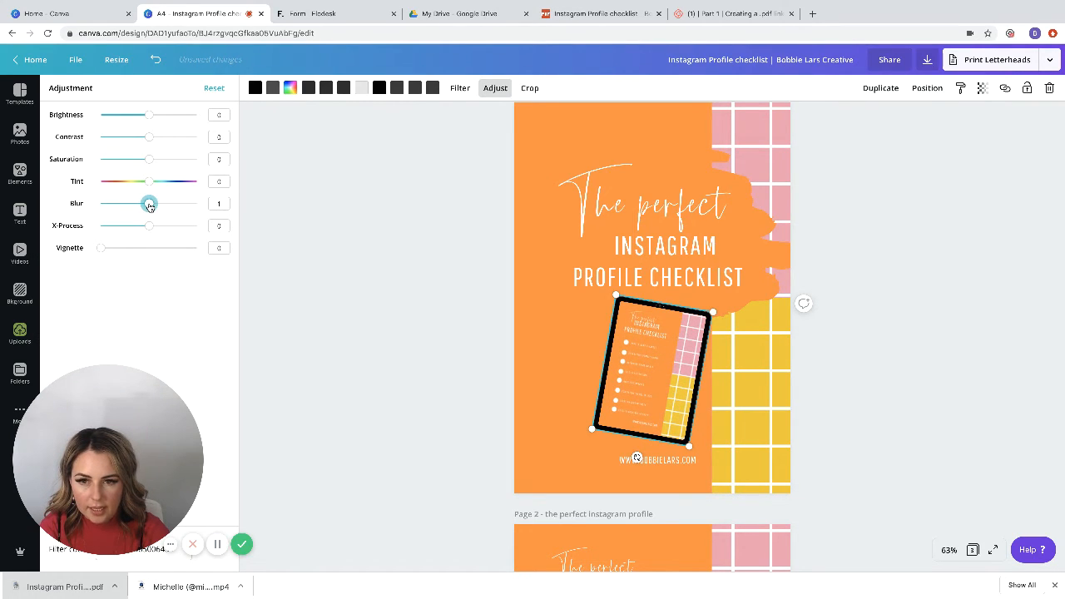
left_click_drag(149, 208, 150, 207)
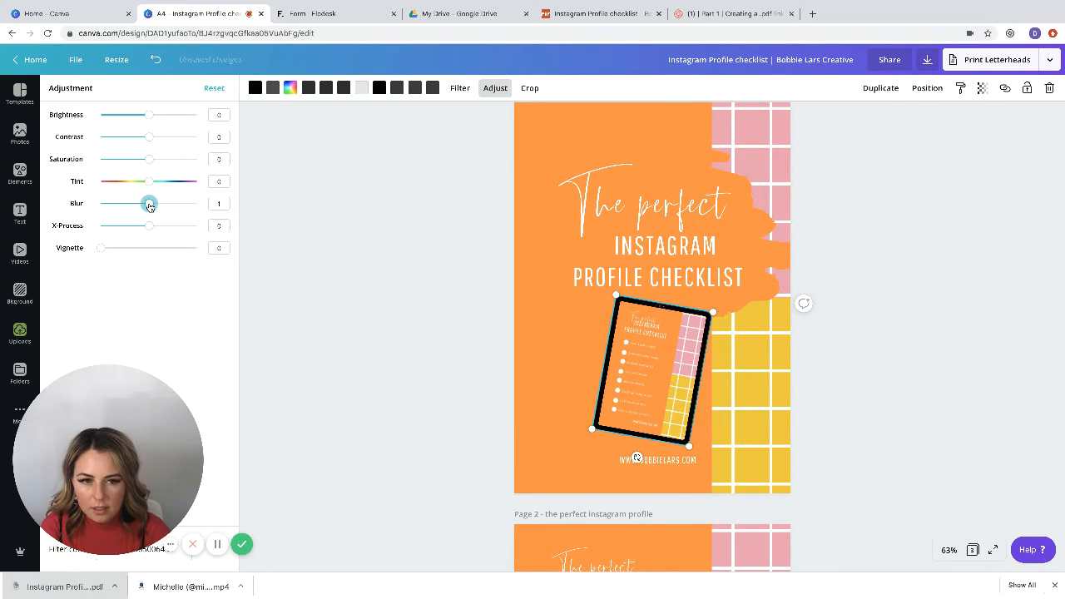
left_click(408, 247)
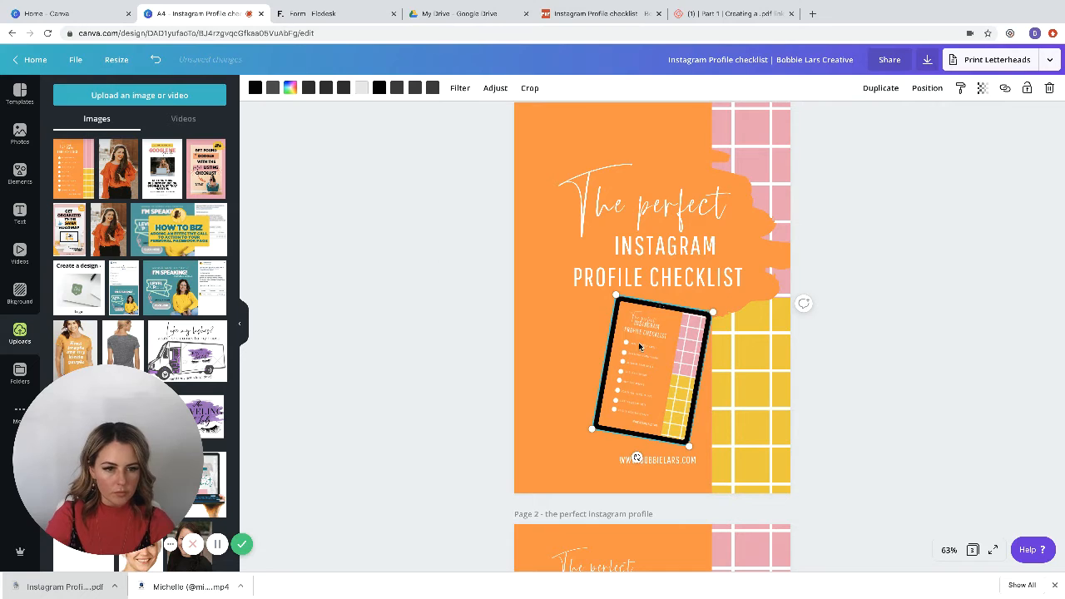
left_click(565, 345)
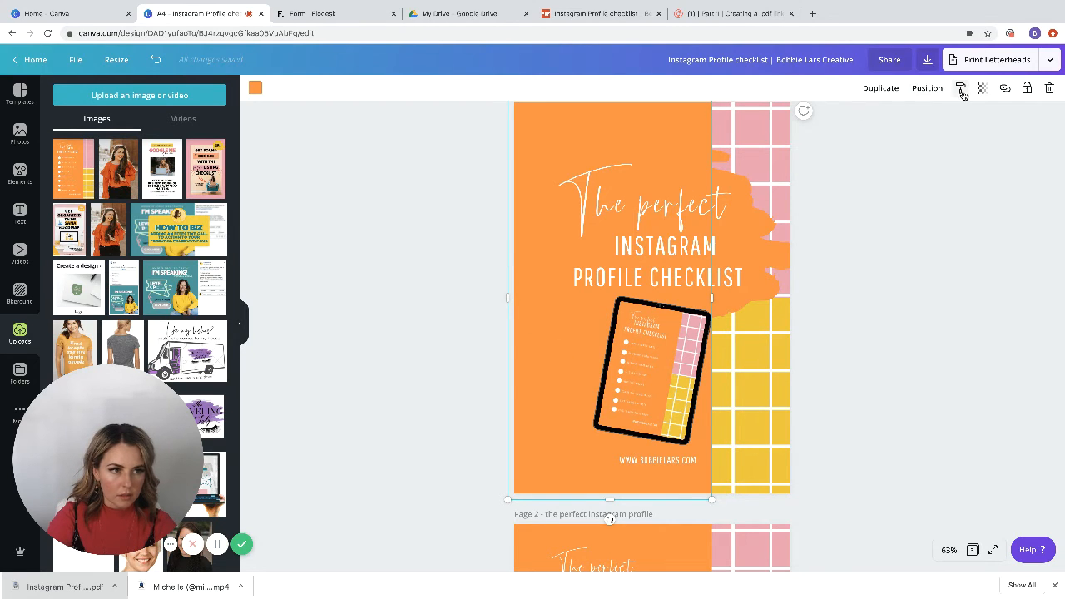
left_click(254, 90)
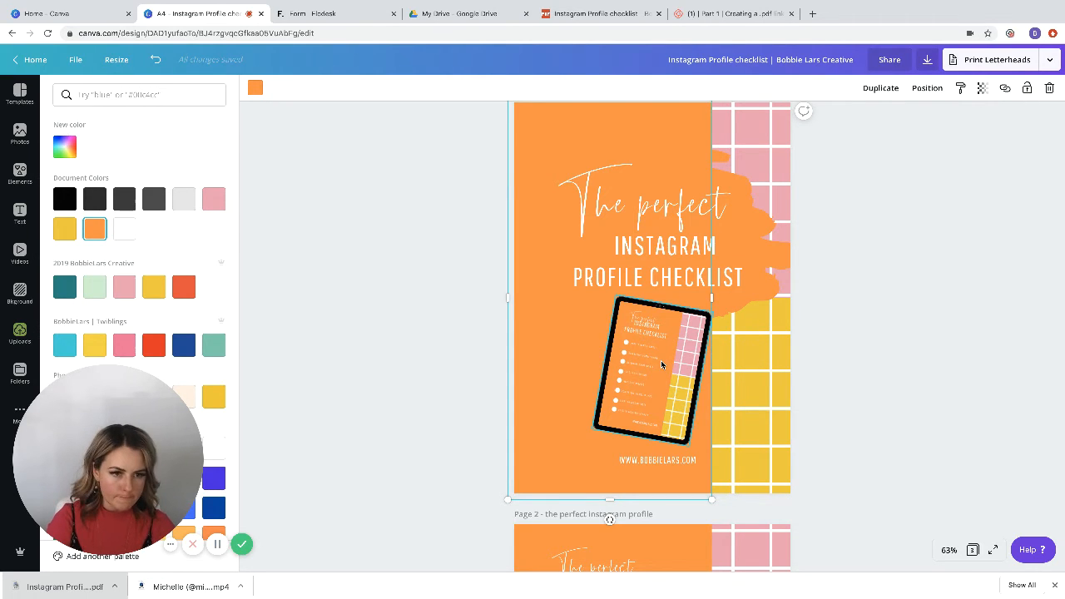
Step: Delete the white grid overlays from the yellow and pink areas of page 1
left_click(765, 388)
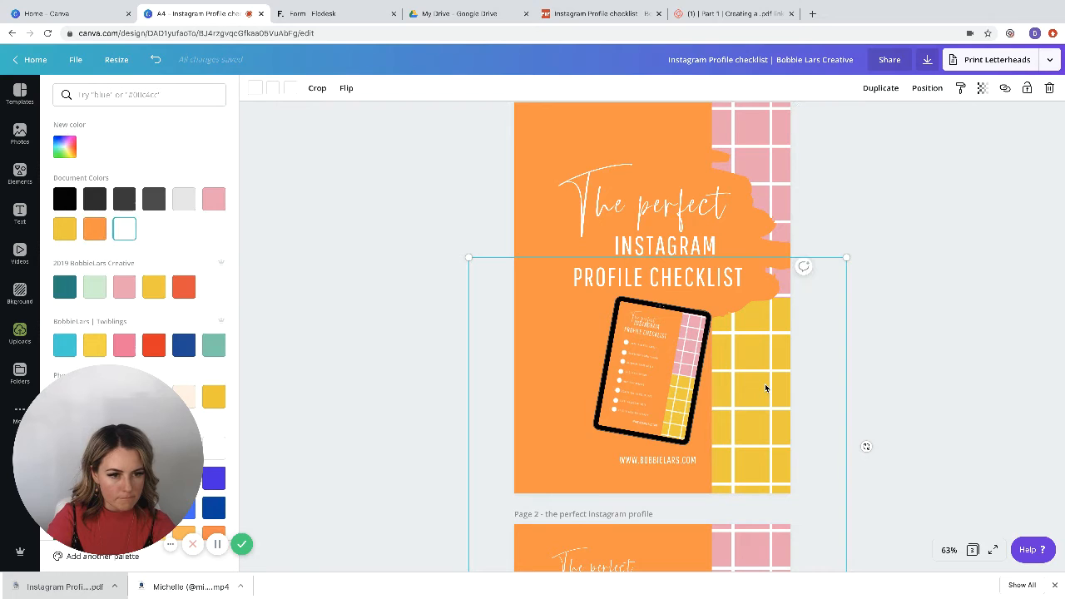
key("Delete")
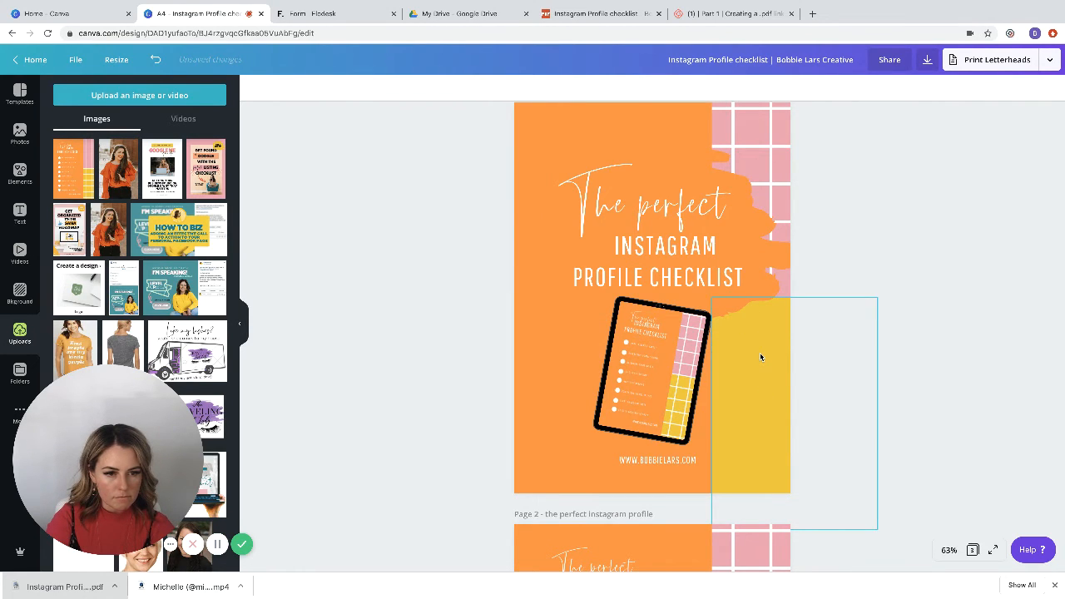
left_click(768, 133)
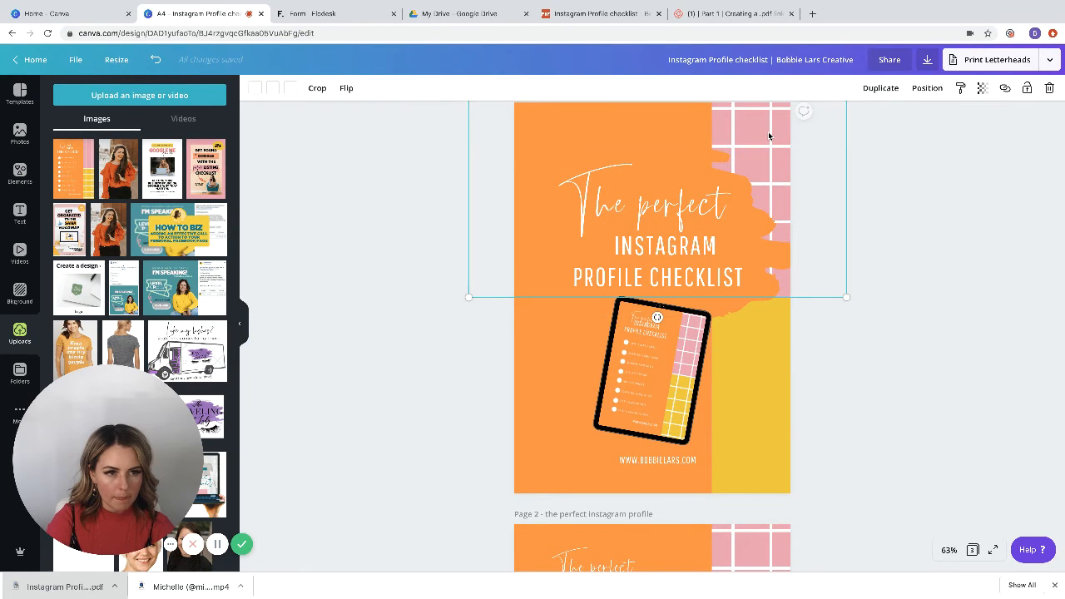
key("Delete")
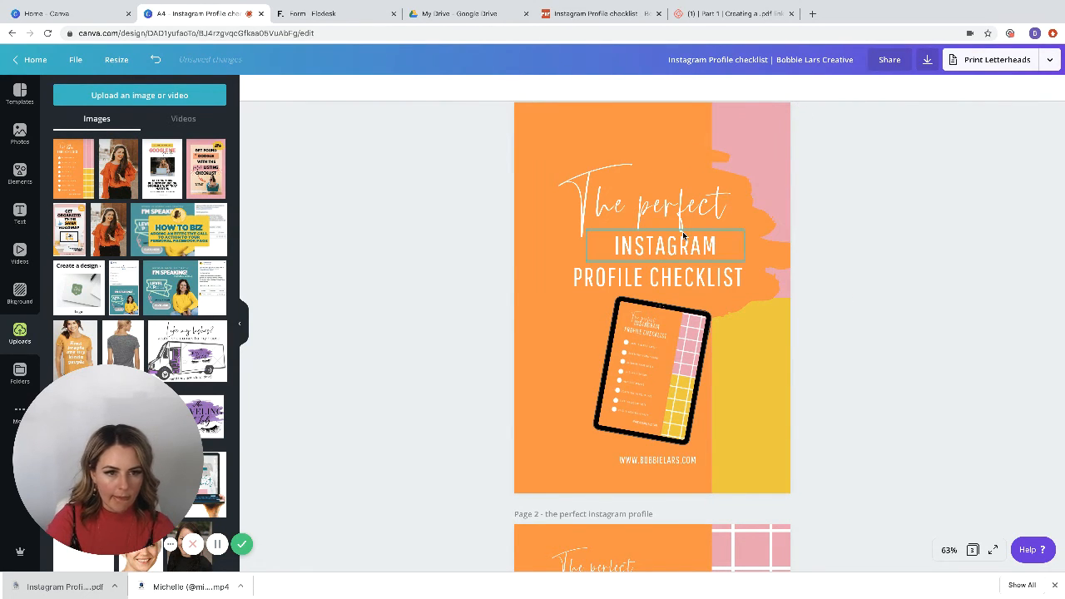
Step: Try yellow and light grey on the large orange panel of page 1, and settle on white
left_click(555, 326)
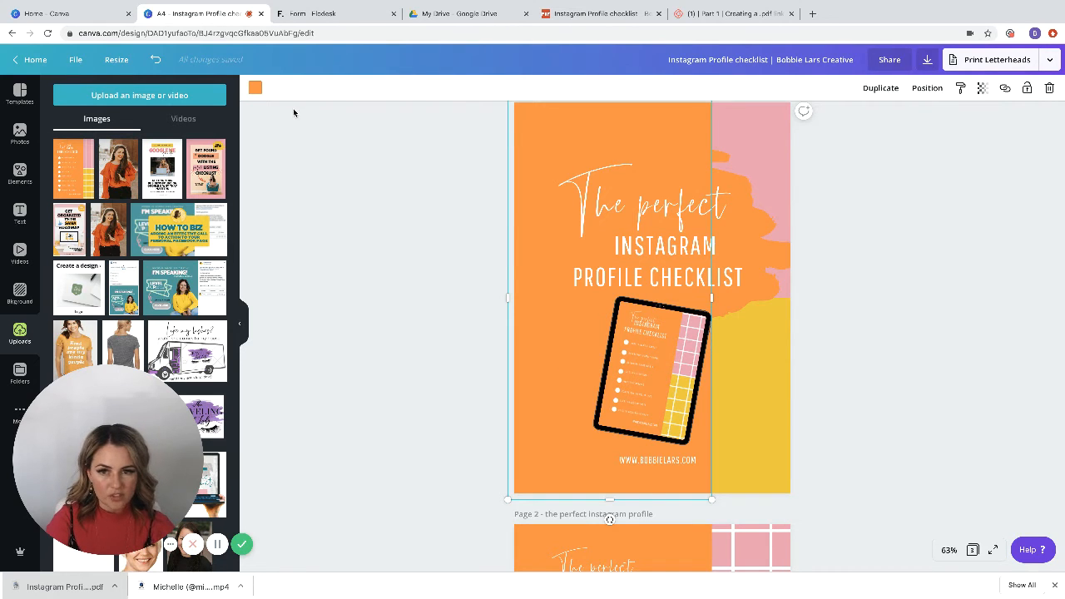
left_click(255, 89)
left_click(67, 236)
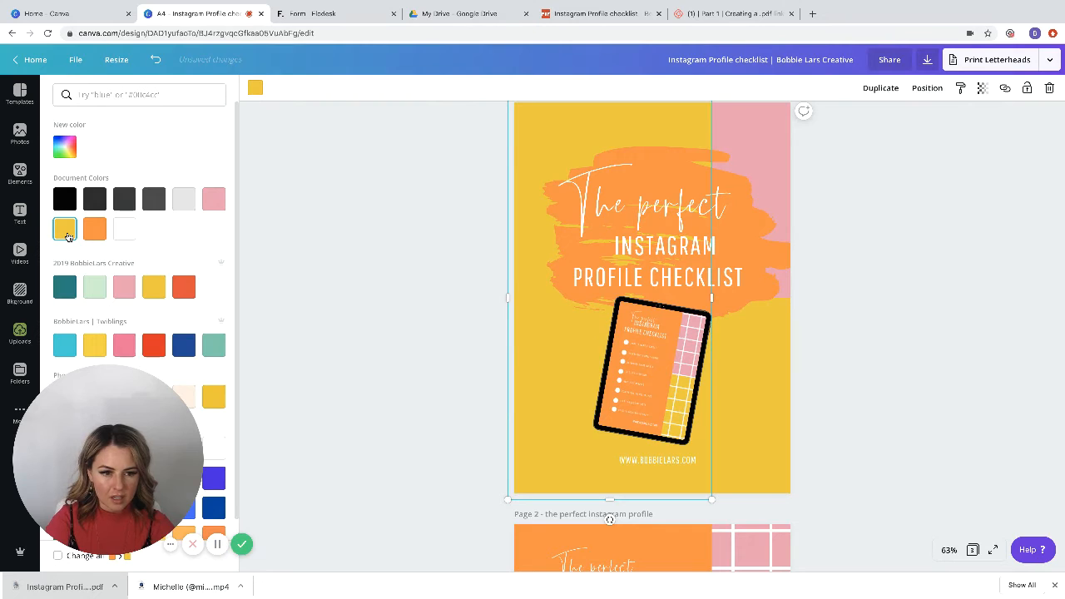
left_click(184, 200)
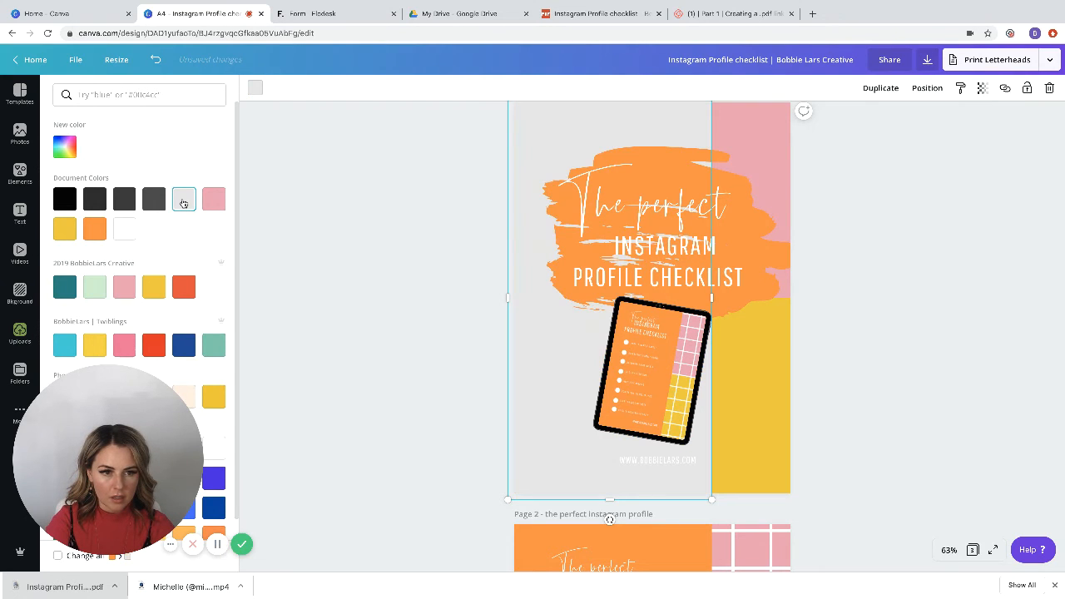
left_click(124, 230)
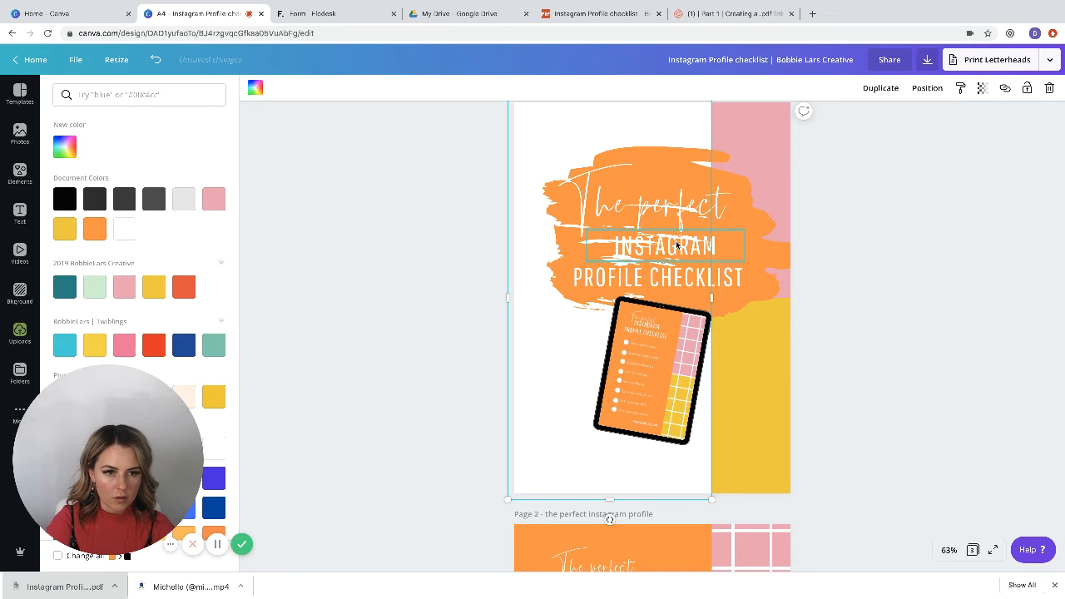
Step: Recolor the three title lines "The perfect", "INSTAGRAM" and "PROFILE CHECKLIST" in the dark charcoal document color
left_click(651, 216)
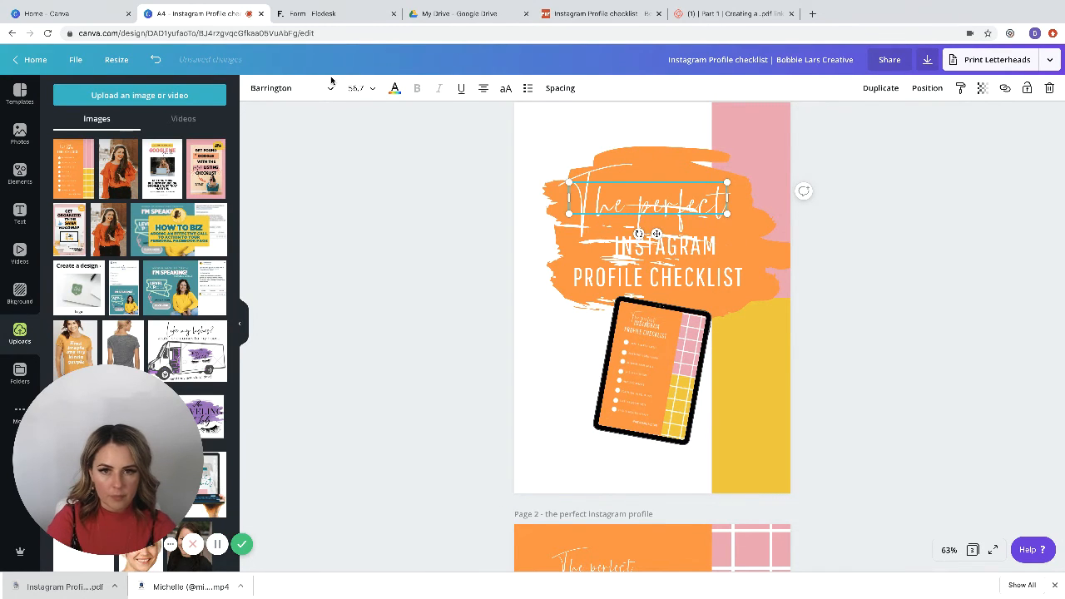
left_click(394, 88)
left_click(94, 199)
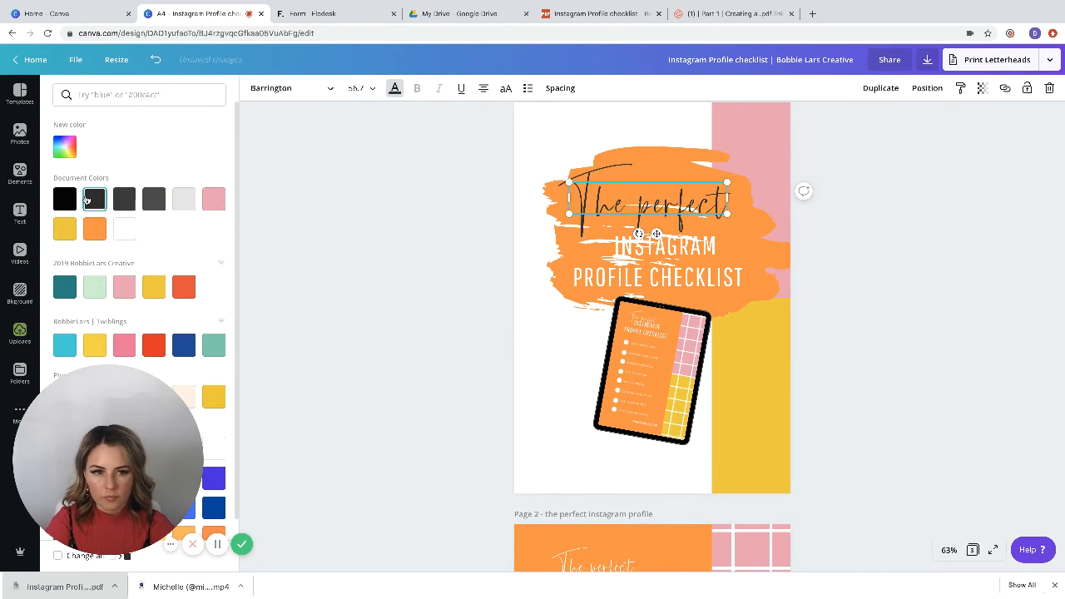
left_click(690, 254)
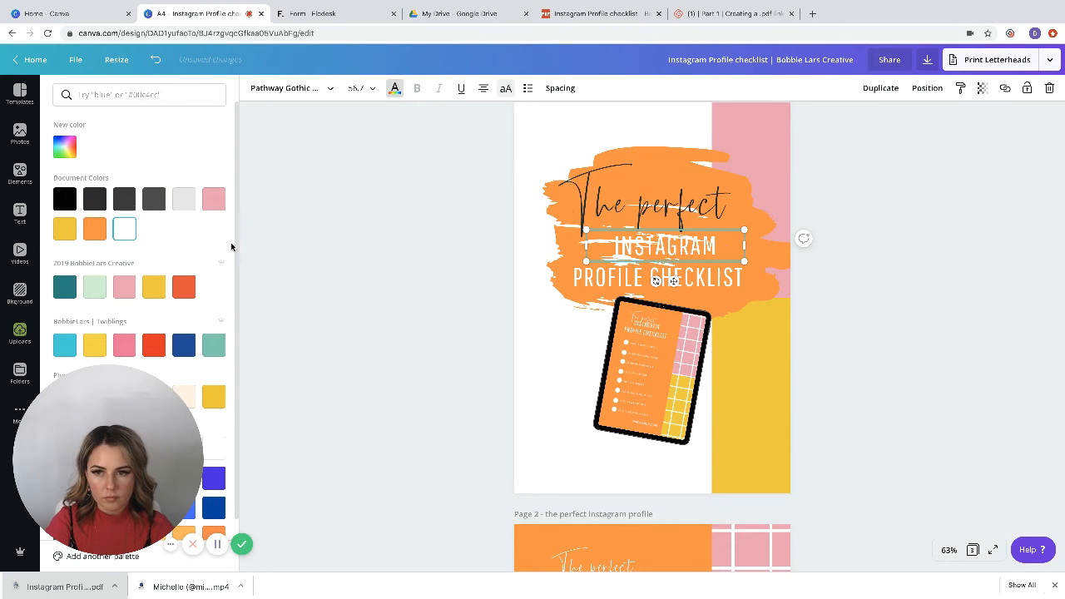
left_click(95, 203)
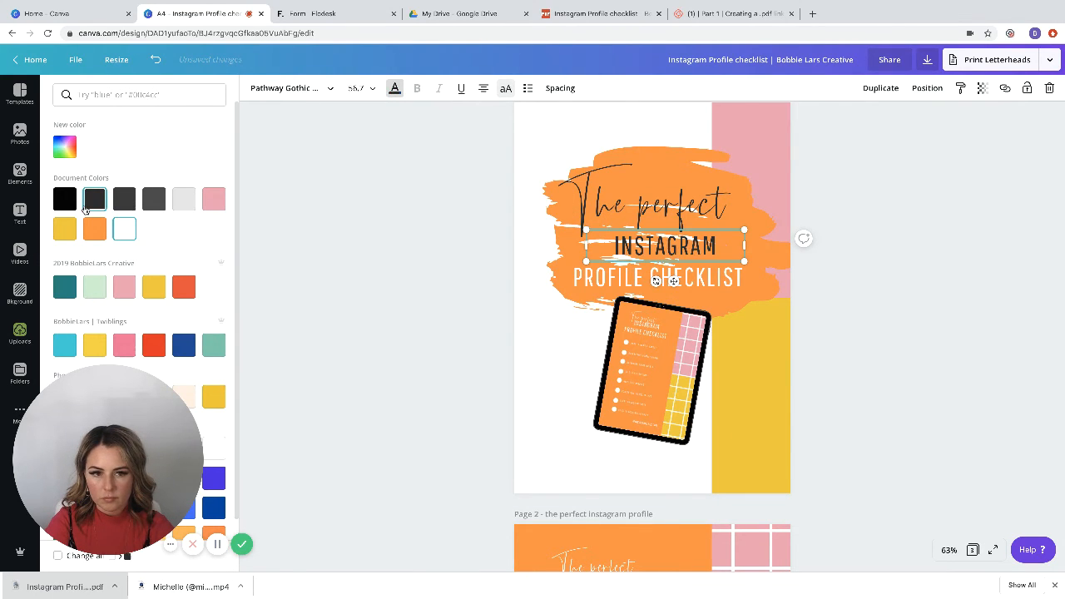
left_click(598, 278)
left_click(94, 200)
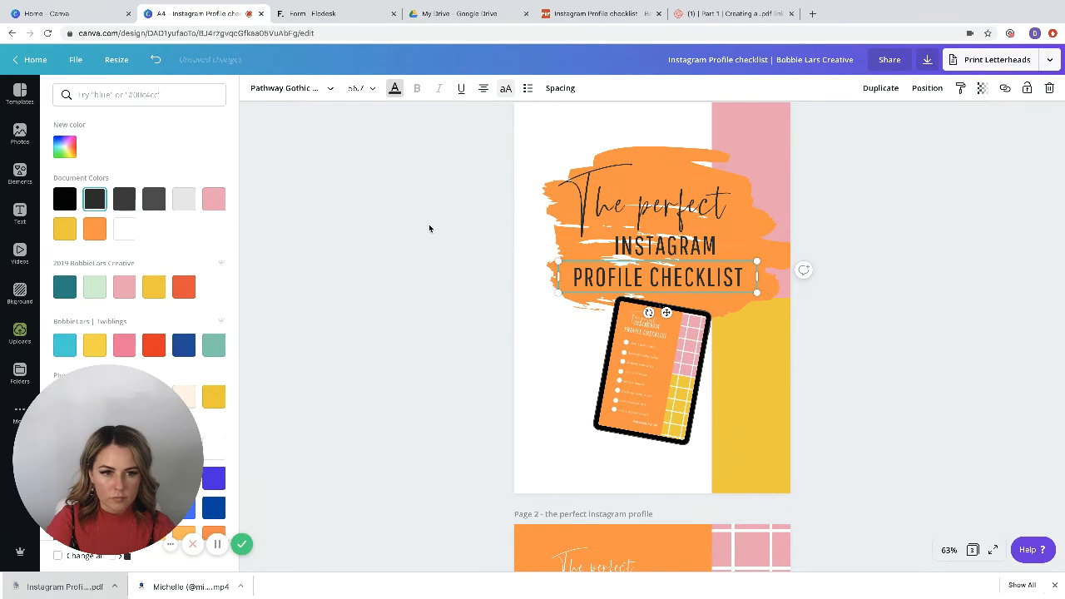
Step: Change the brush stroke behind the title to the yellow document color
left_click(643, 150)
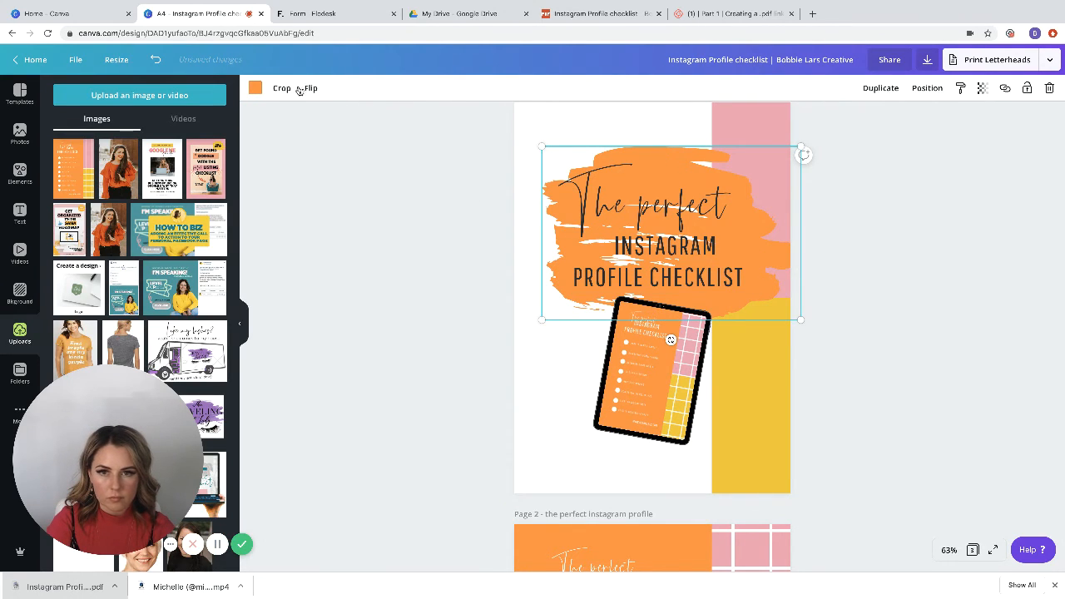
left_click(254, 87)
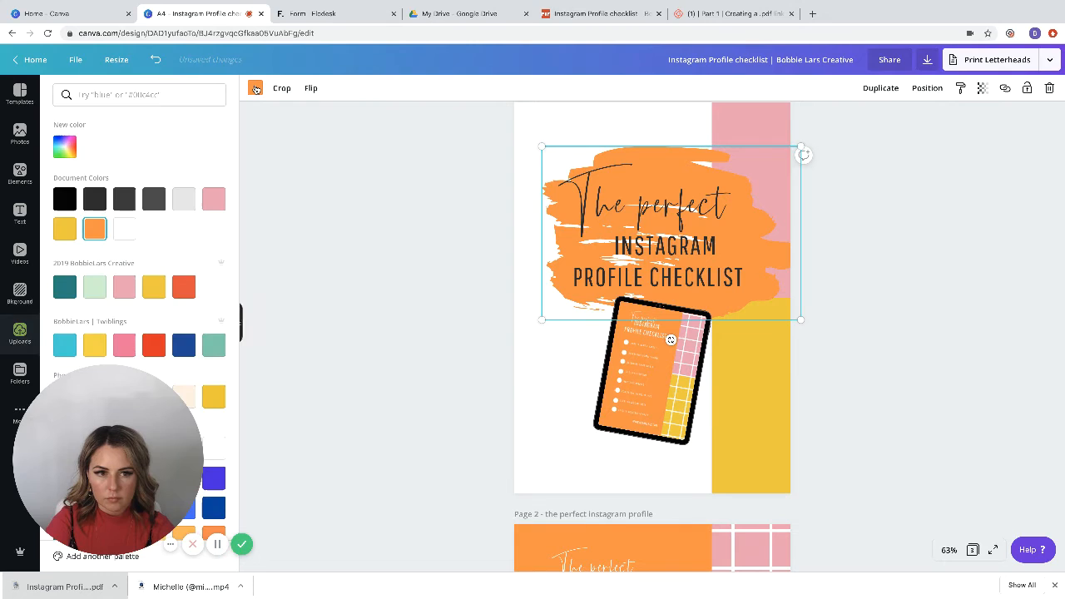
left_click(64, 230)
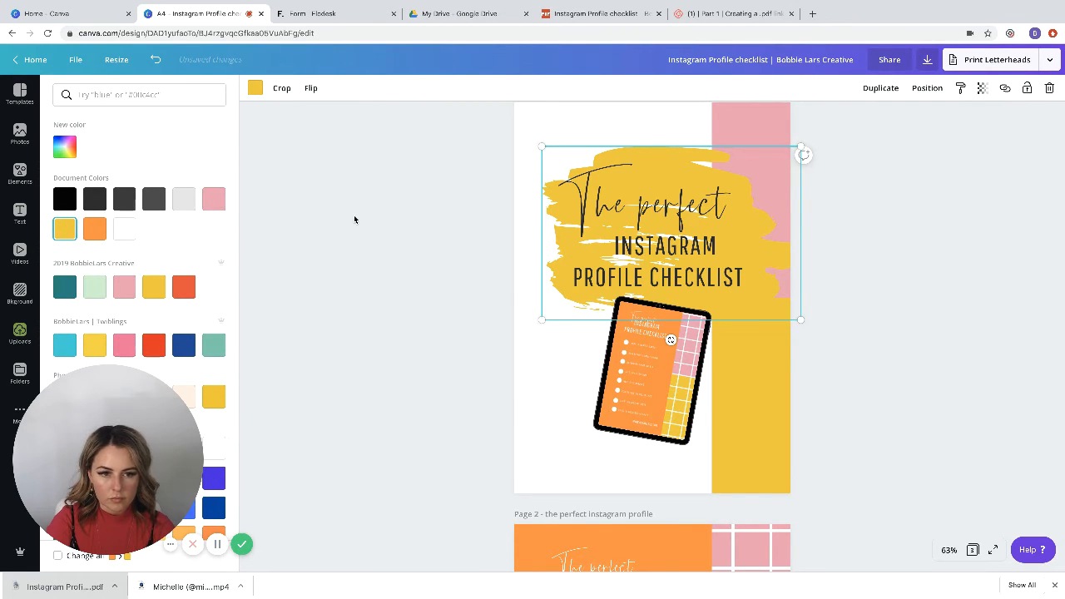
Step: Delete the yellow block and clear the pink page background so page 1 is plain white
left_click(571, 382)
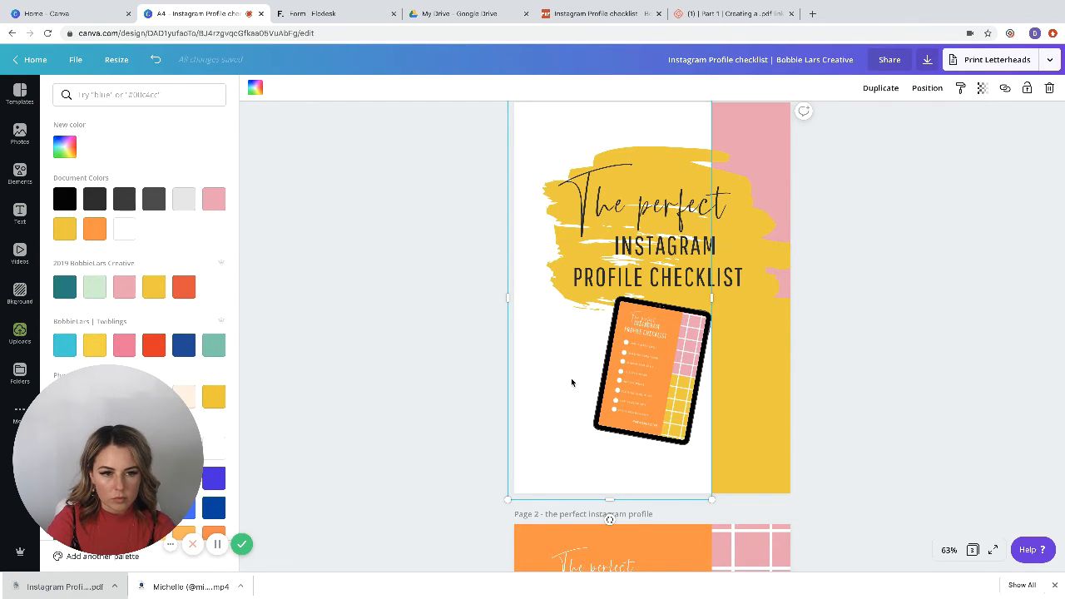
left_click(778, 390)
key("Delete")
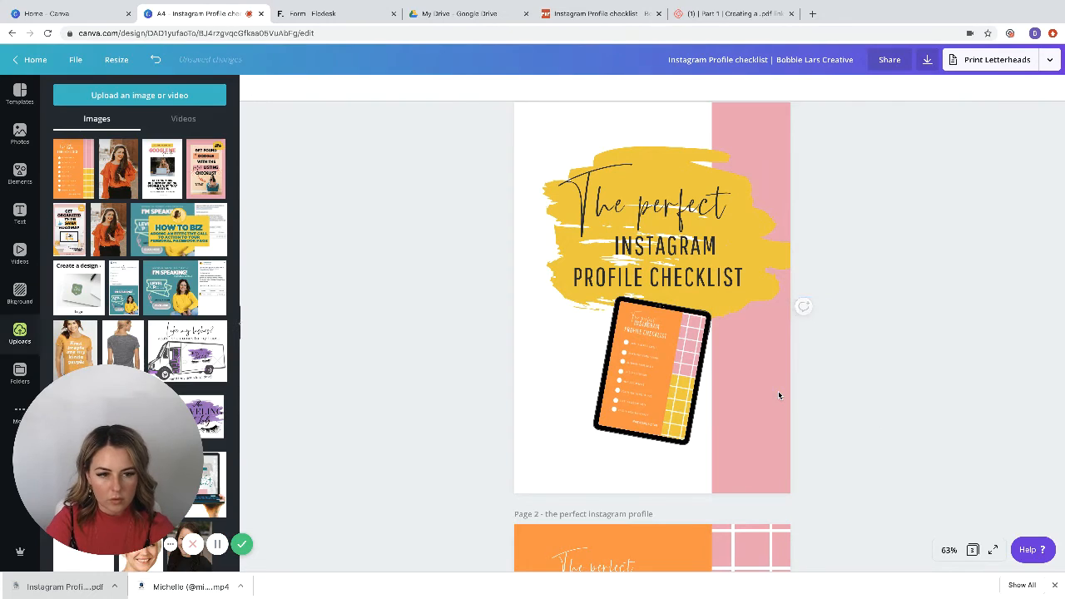
left_click(776, 387)
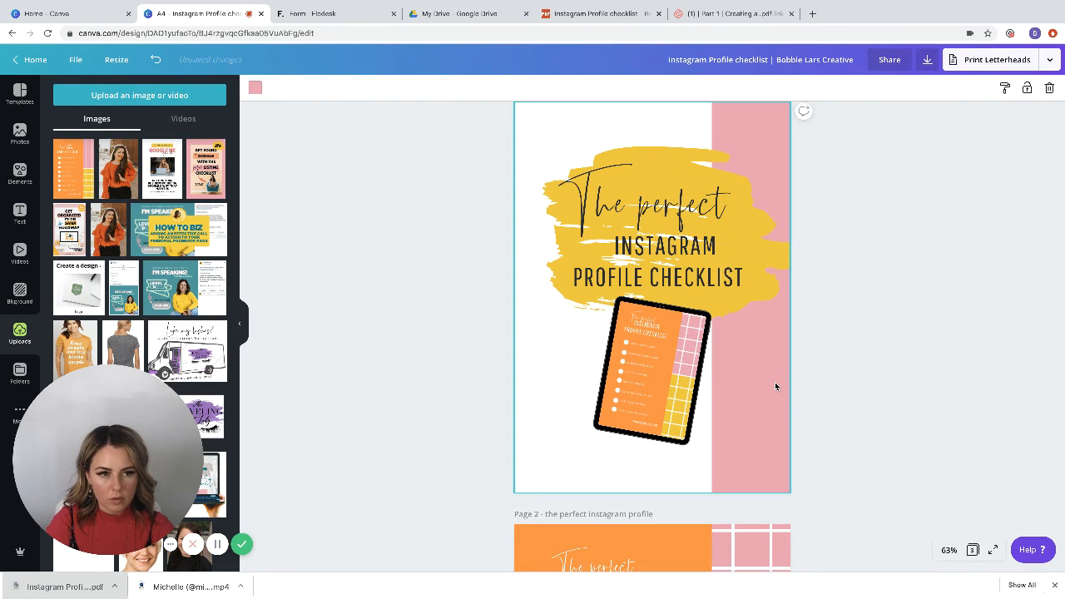
left_click(838, 385)
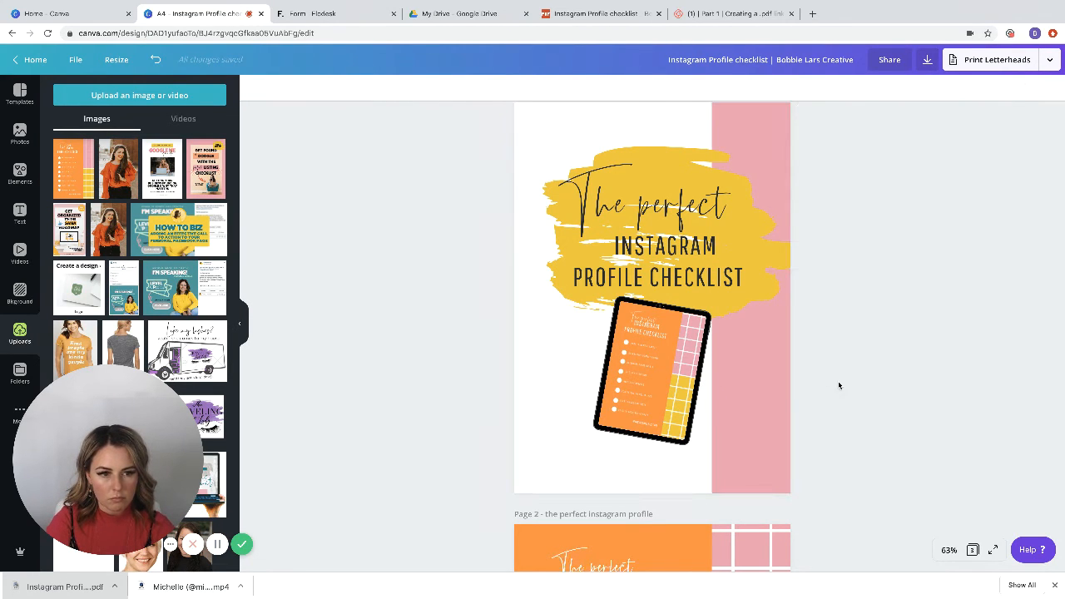
left_click(765, 398)
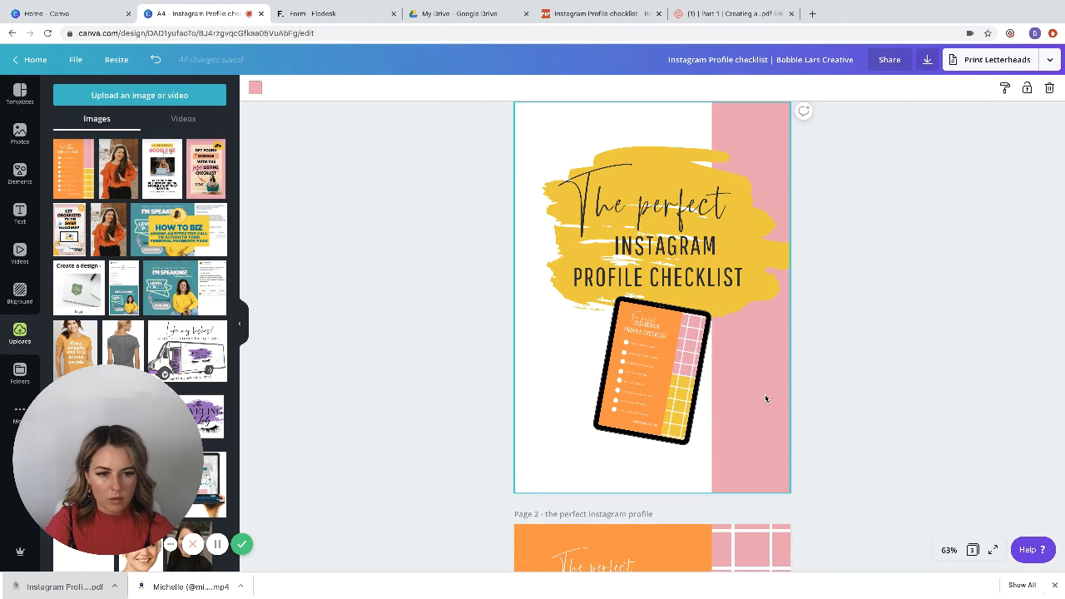
key("Delete")
left_click(449, 336)
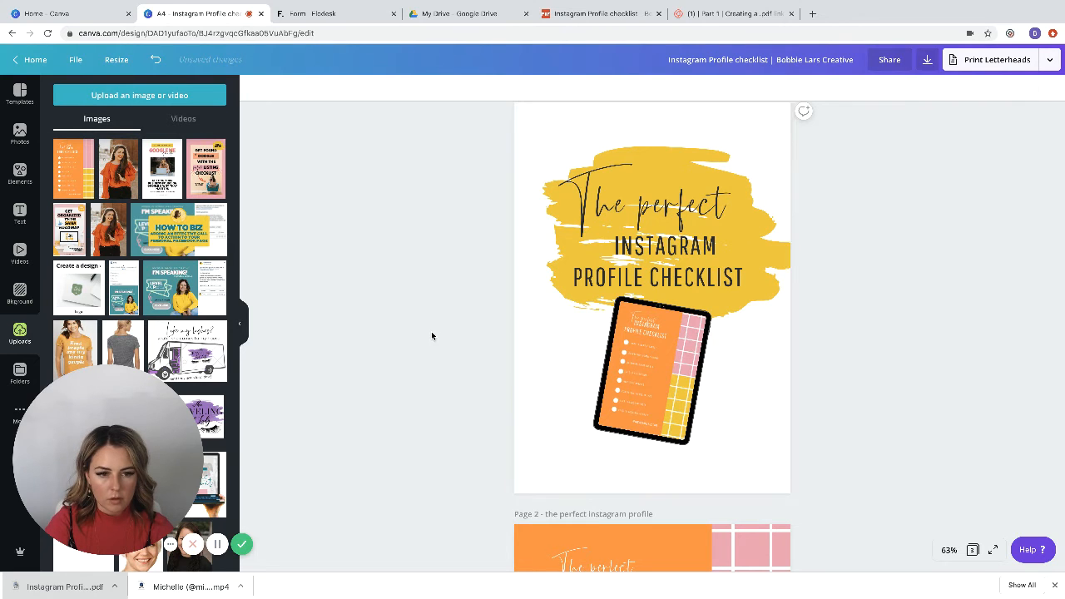
Step: Enlarge the yellow brush stroke toward the page edge and move it slightly down so it sits behind the title
left_click(668, 158)
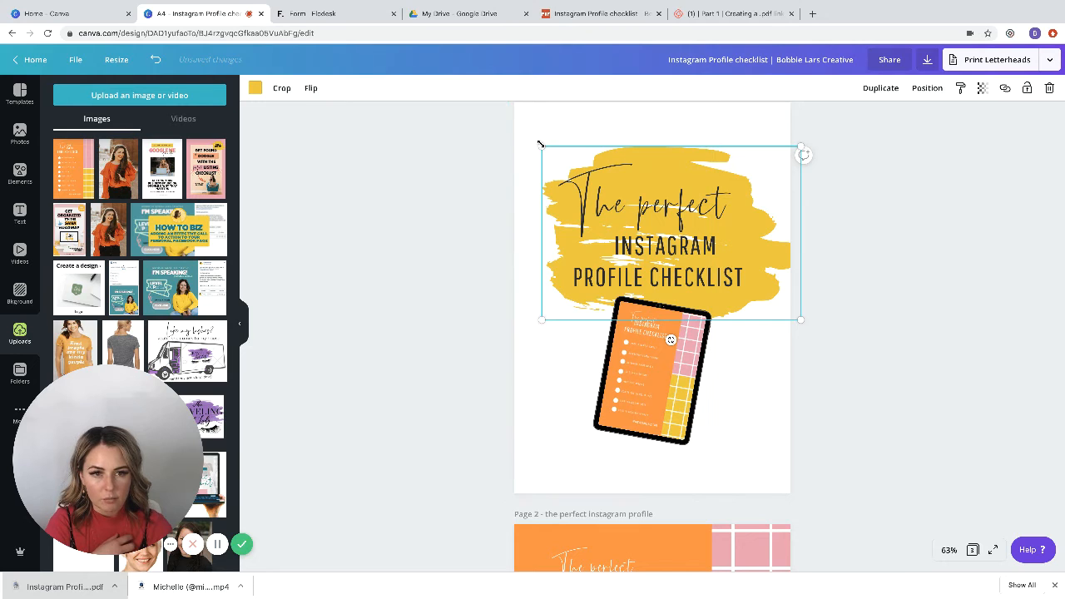
mouse_move(542, 142)
left_mouse_down()
mouse_move(477, 114)
mouse_move(510, 126)
left_mouse_up()
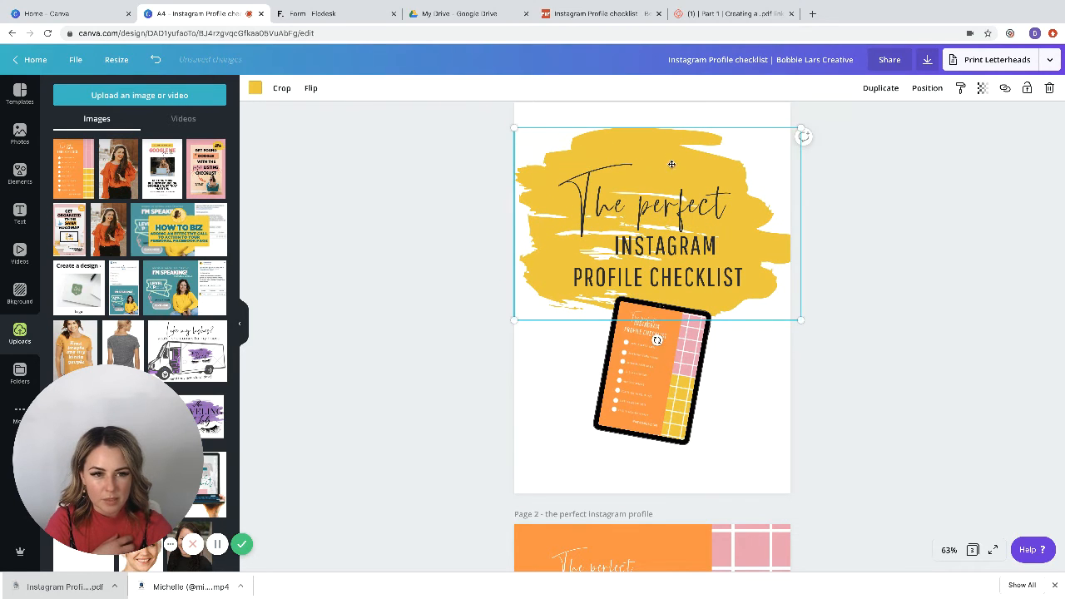
left_click_drag(671, 163, 679, 172)
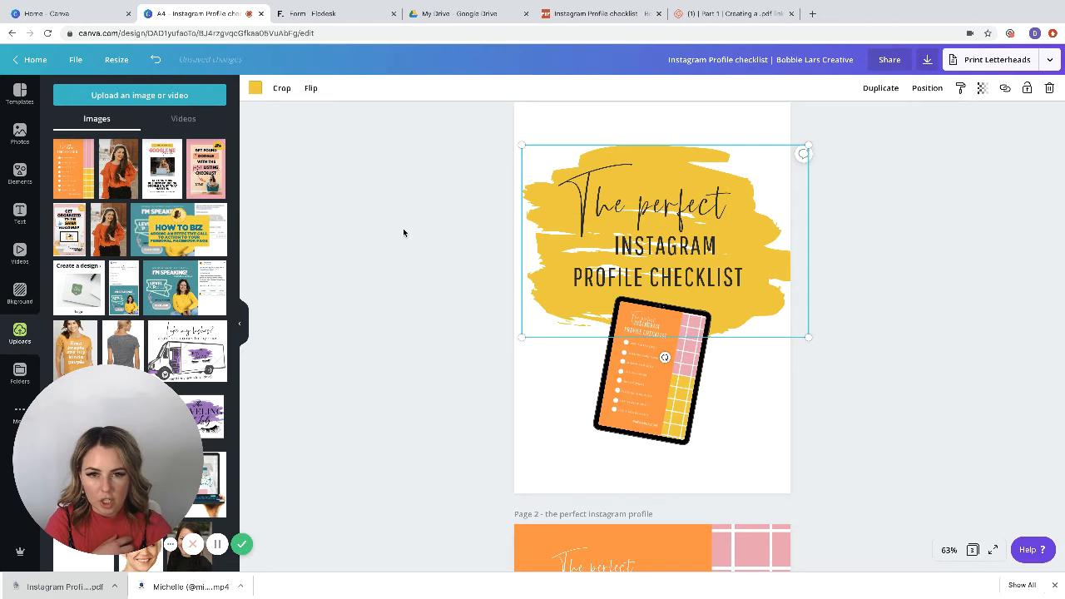
Step: Add the plain circle from the recently used elements to page 1 and color it the 2019 BobbieLars Creative yellow
left_click(20, 173)
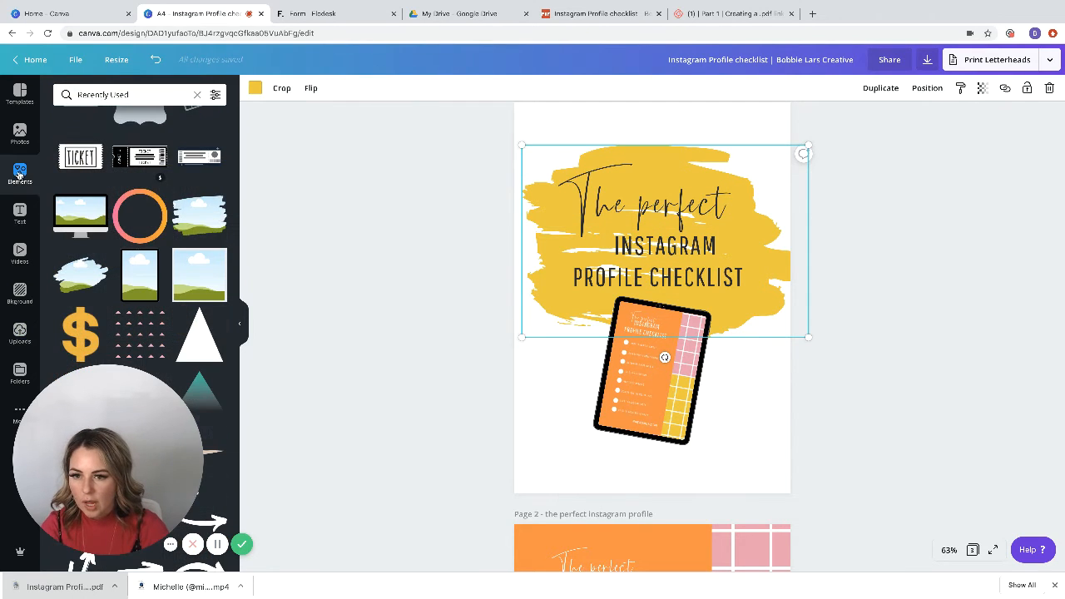
scroll(158, 199, "up", 10)
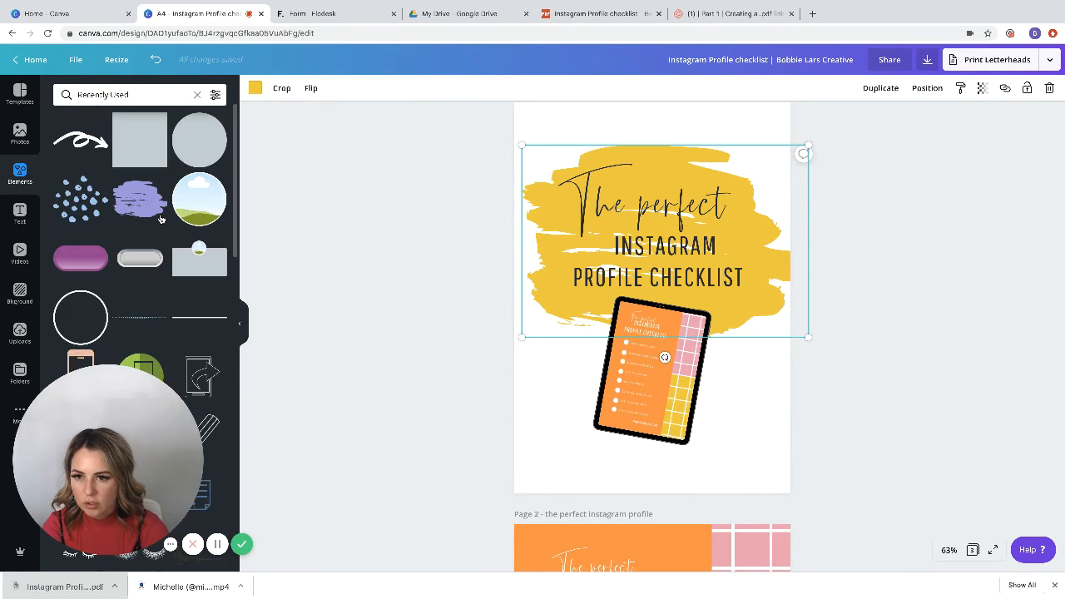
left_click_drag(188, 143, 596, 181)
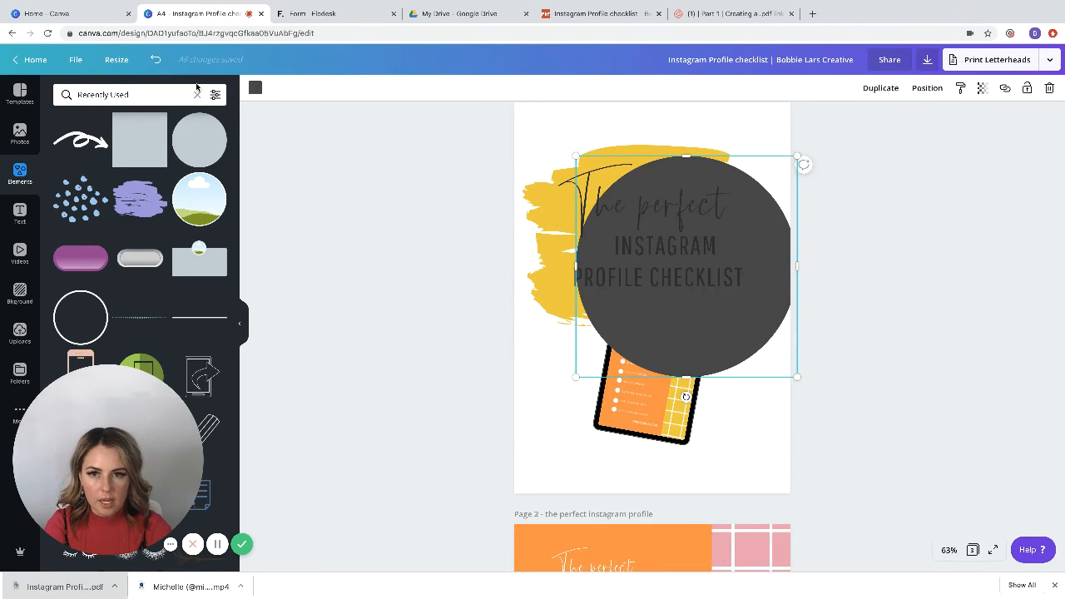
left_click(255, 88)
left_click(154, 287)
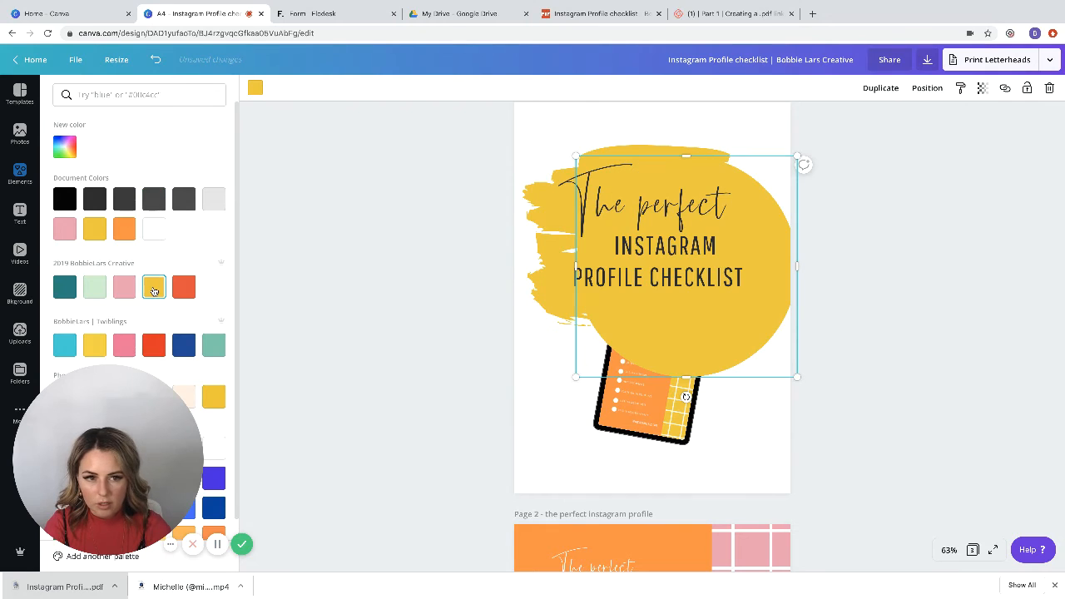
Step: Shrink the yellow circle and widen it into an oval that fills the gaps in the brush stroke behind the title
mouse_move(795, 377)
left_mouse_down()
mouse_move(710, 325)
mouse_move(732, 308)
left_mouse_up()
left_click_drag(576, 233, 558, 232)
left_click(438, 267)
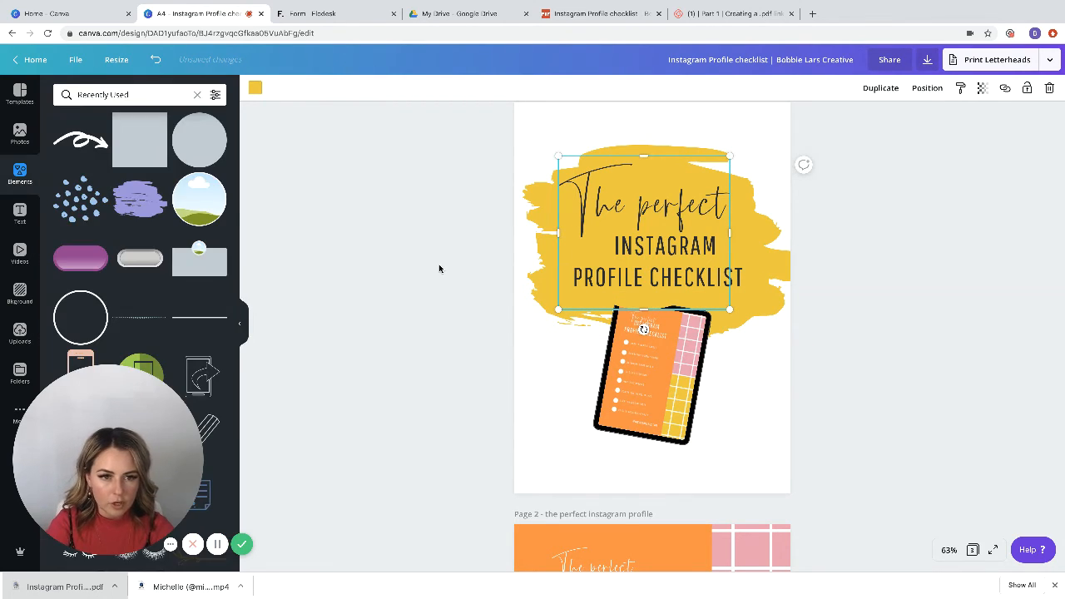
left_click(438, 267)
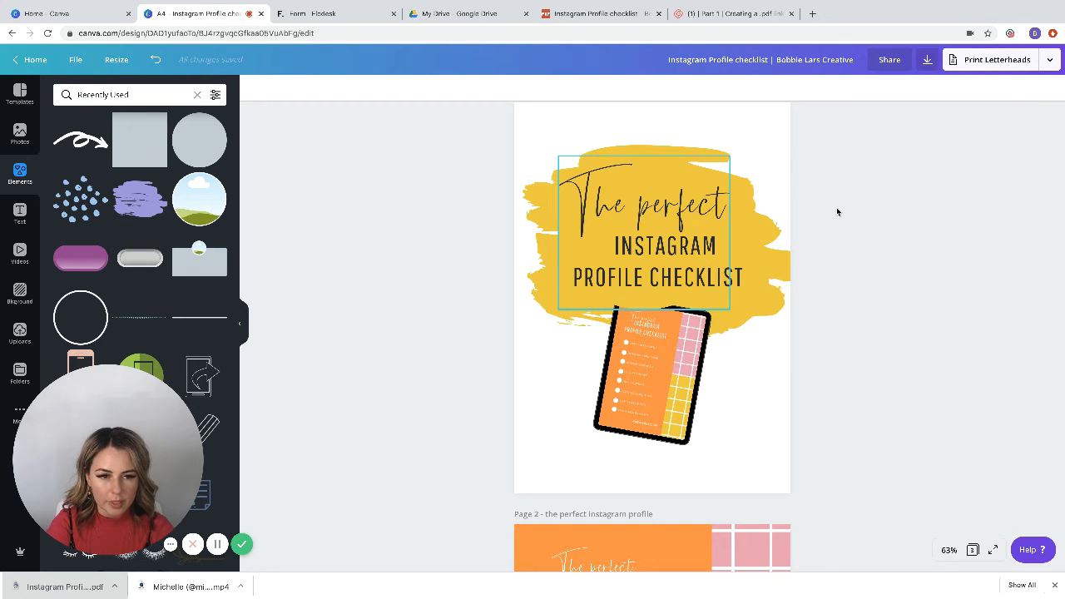
Step: Bring the tablet mockup on page 1 to the front so it overlaps the yellow brush stroke
left_click(656, 394)
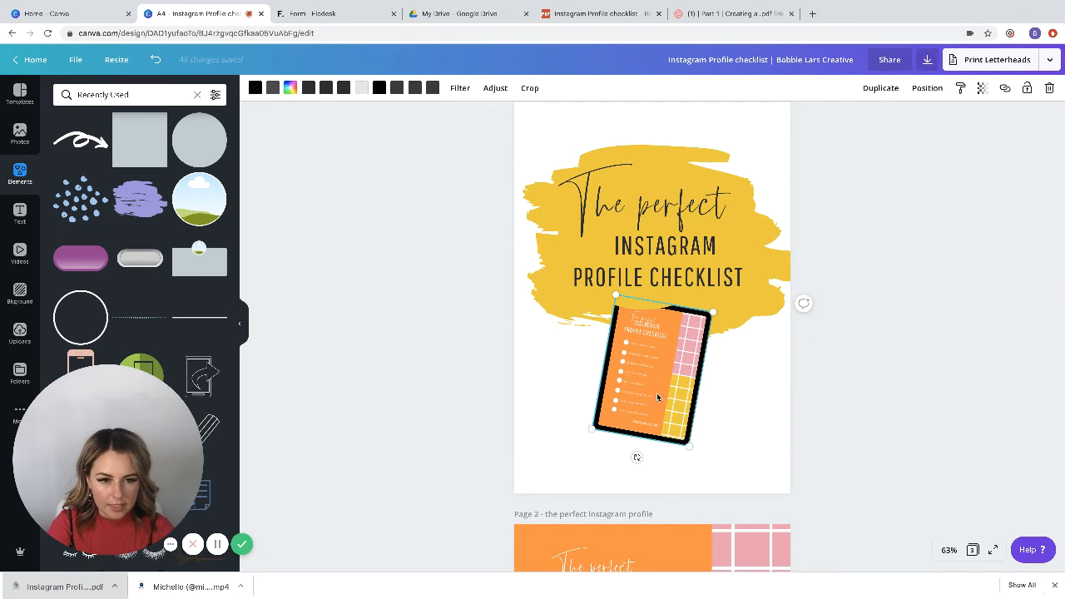
left_click(925, 88)
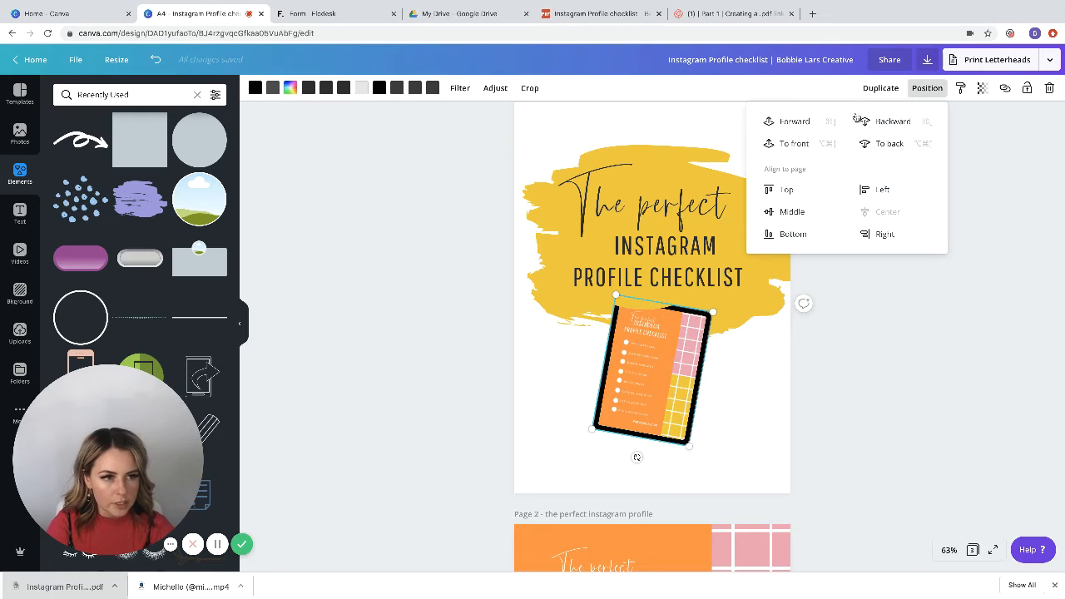
left_click(880, 387)
scroll(880, 388, "up", 1)
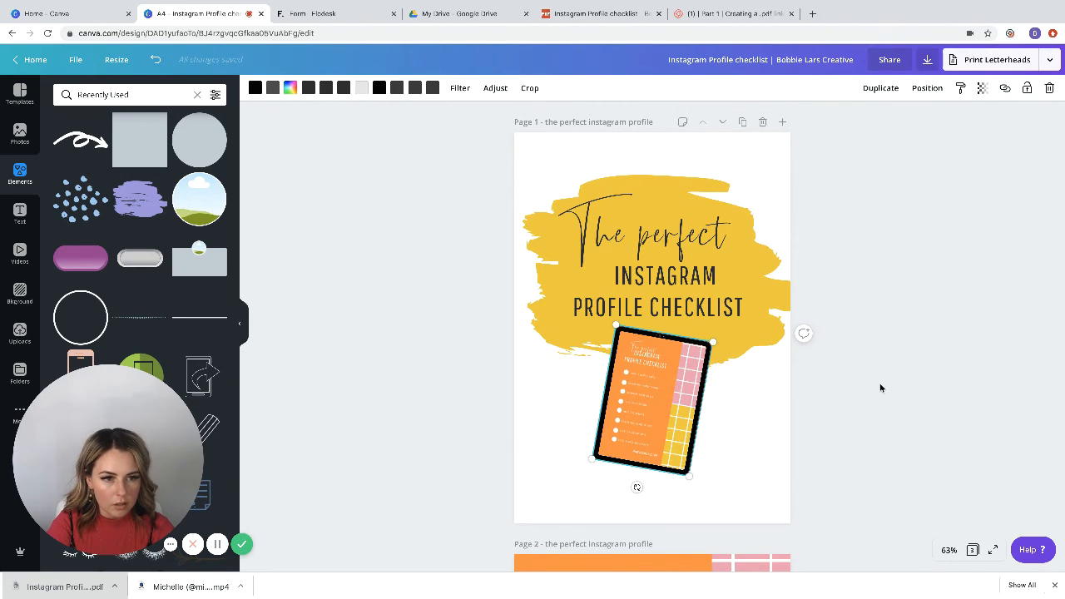
scroll(879, 359, "down", 2)
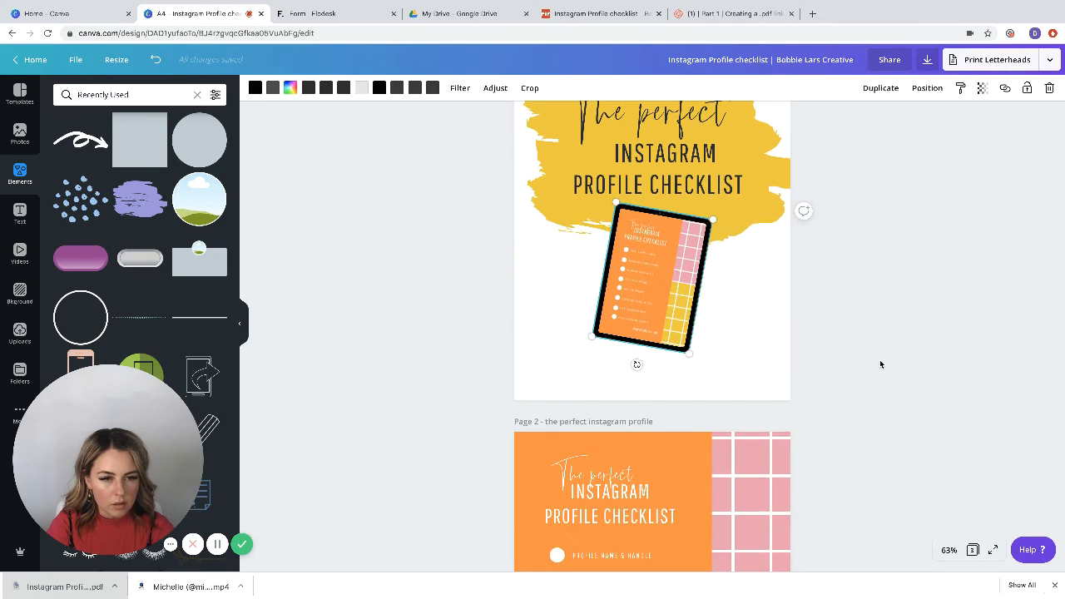
scroll(879, 360, "up", 1)
left_click(879, 360)
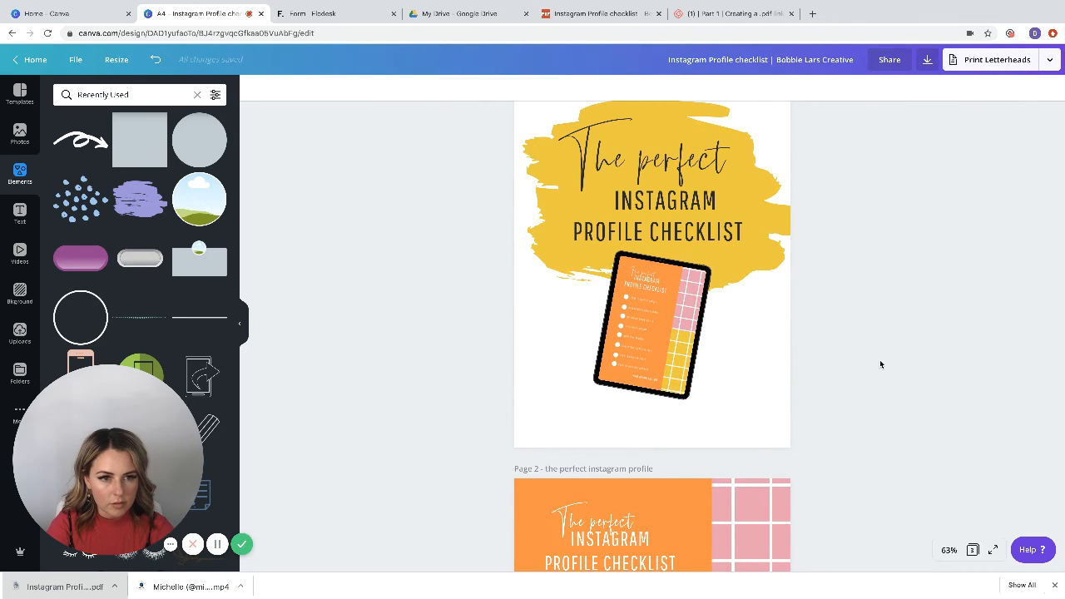
Step: Rotate the tablet mockup on page 1 so it leans the opposite way, to the left
scroll(880, 363, "up", 1)
left_click(634, 389)
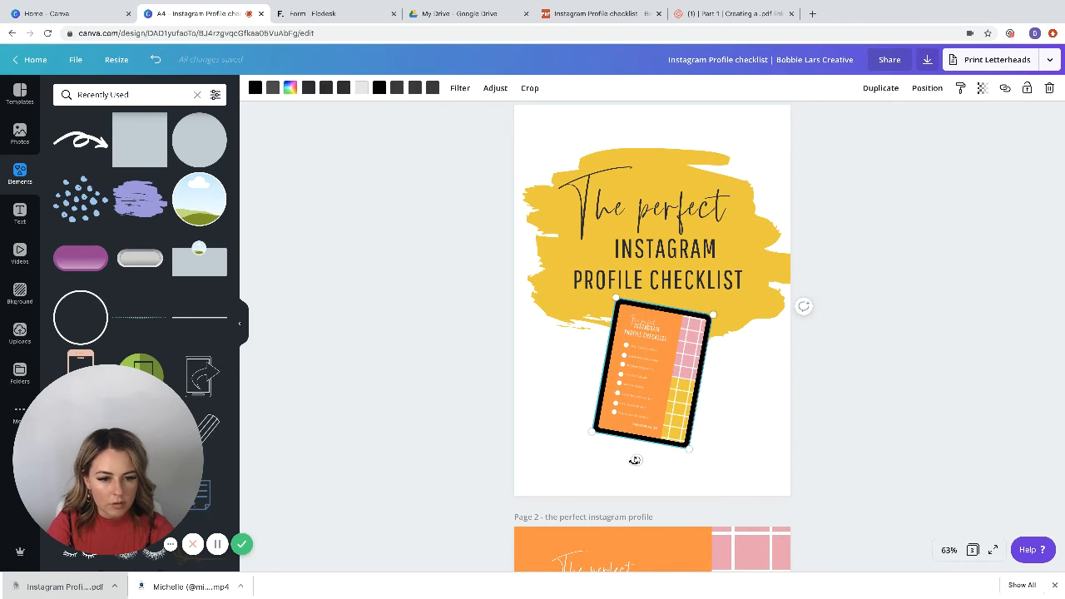
mouse_move(657, 460)
left_mouse_down()
mouse_move(682, 452)
mouse_move(646, 457)
mouse_move(675, 457)
left_mouse_up()
mouse_move(718, 424)
left_mouse_down()
mouse_move(749, 450)
mouse_move(715, 423)
left_mouse_up()
left_click(861, 395)
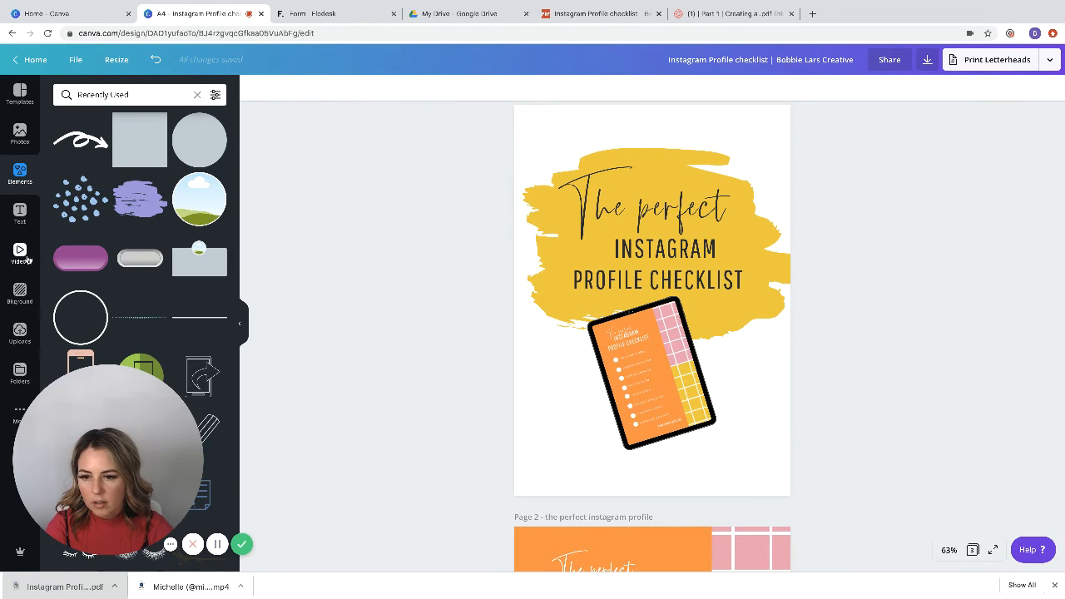
Step: Search the elements for "instagram" and look through the results for a graphic to add to the cover
left_click(19, 175)
left_click(134, 95)
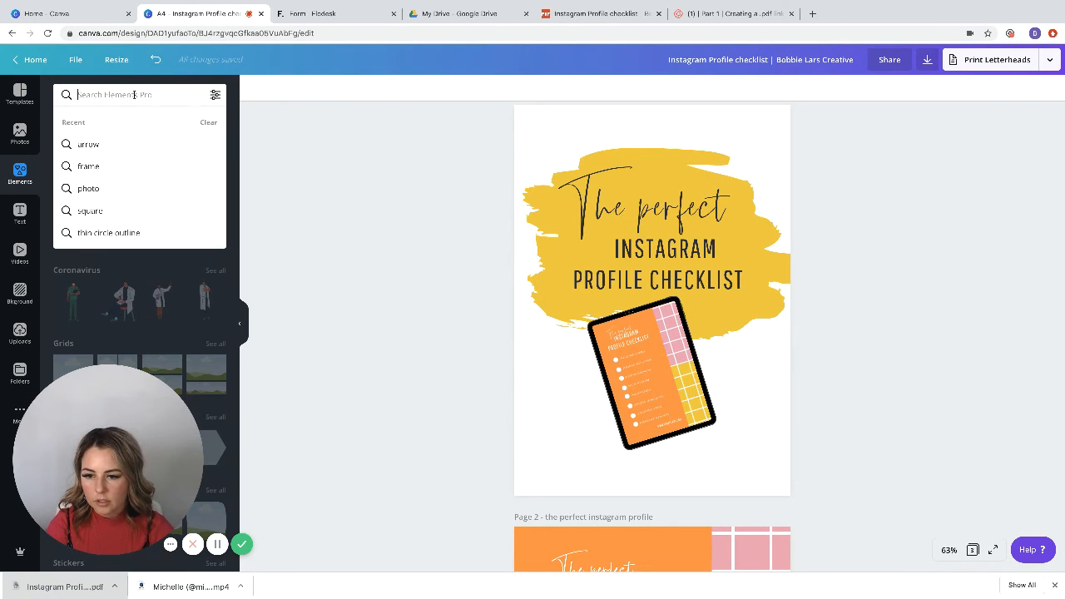
type("oms")
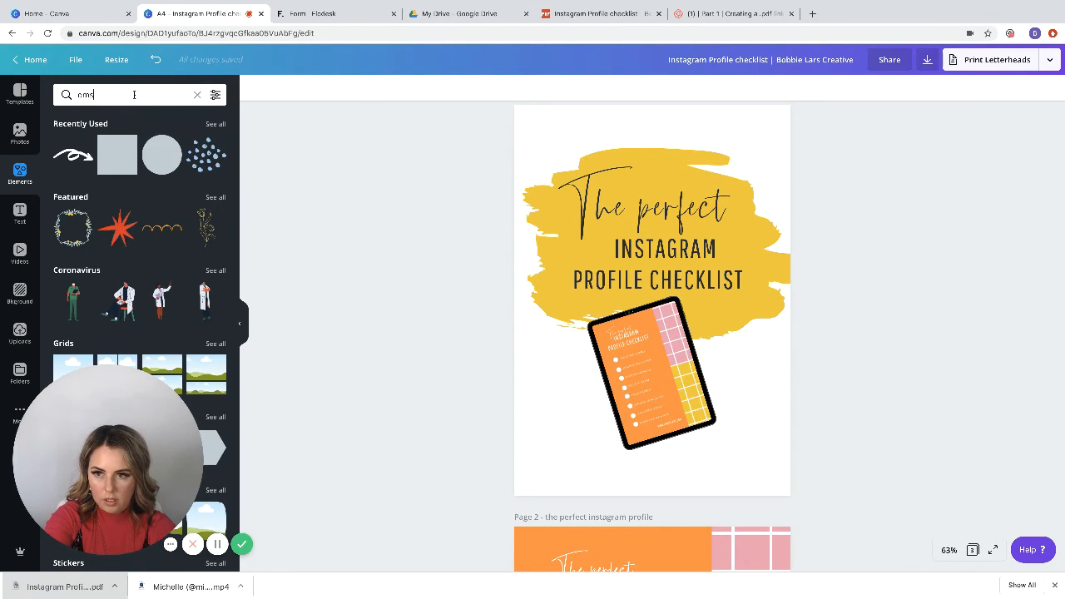
key("BackSpace")
key("BackSpace")
key("BackSpace")
type("insta")
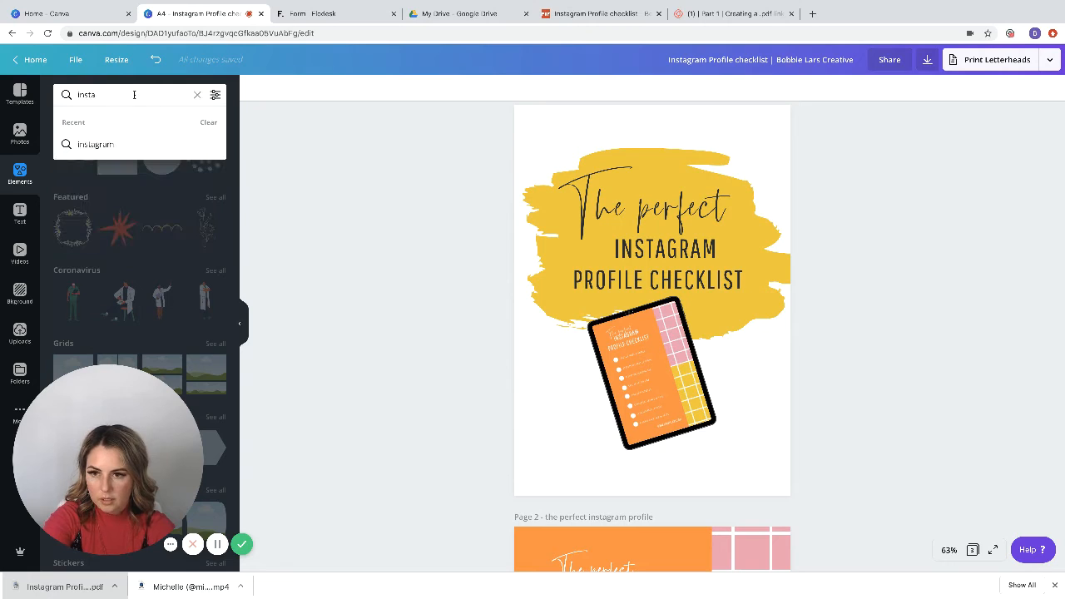
type("gram")
left_click(140, 144)
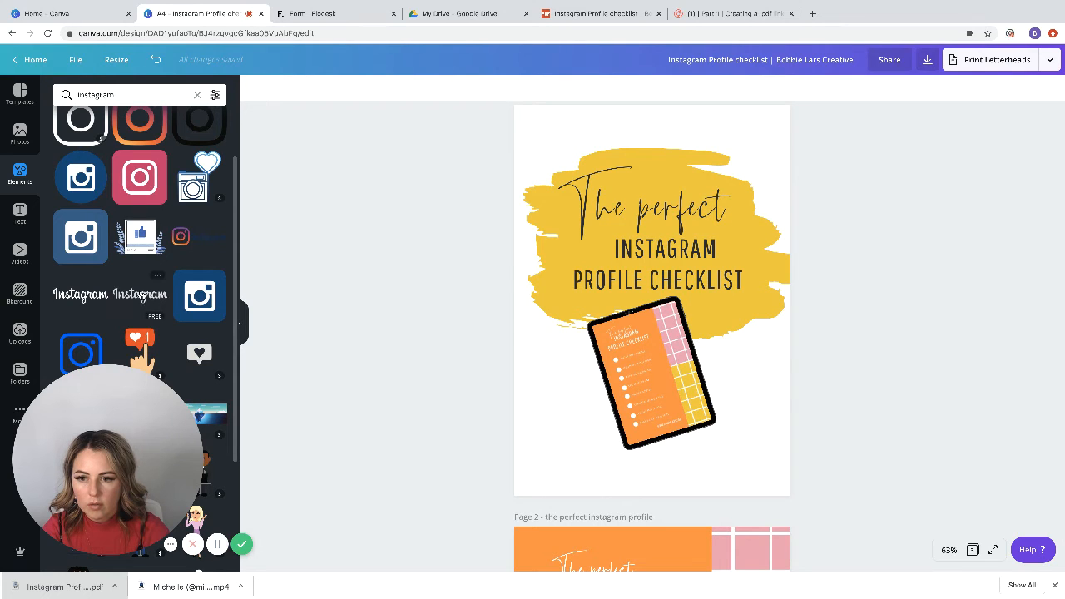
scroll(141, 277, "down", 2)
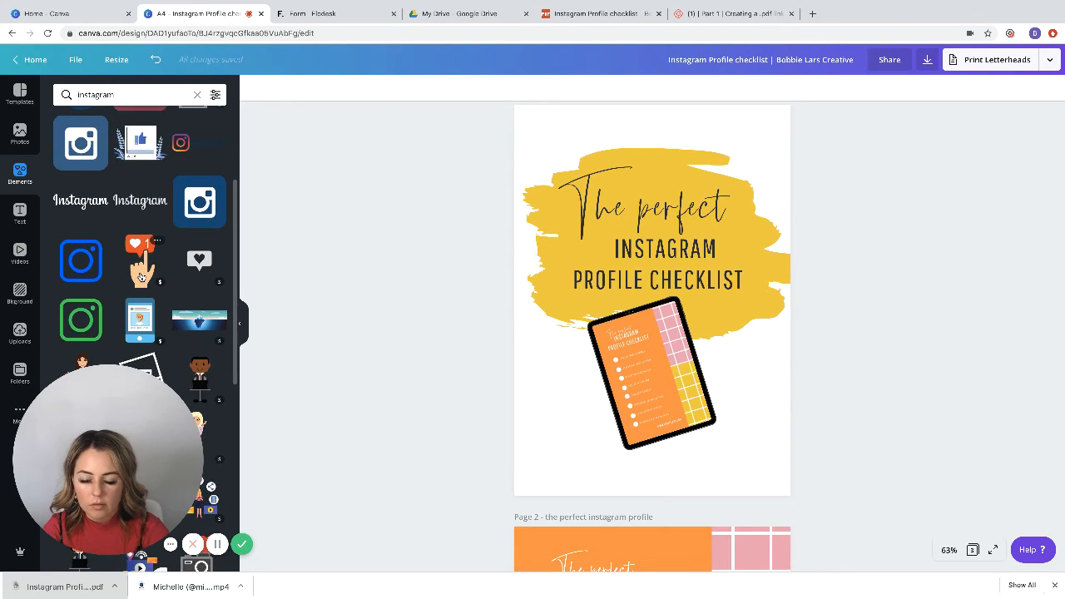
scroll(141, 276, "up", 1)
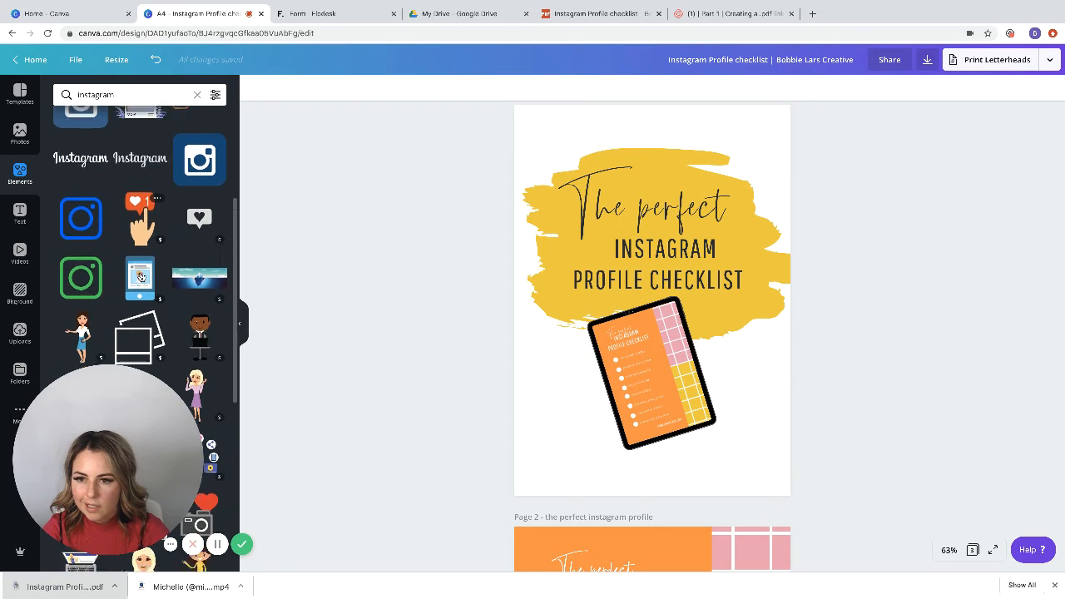
scroll(141, 277, "down", 3)
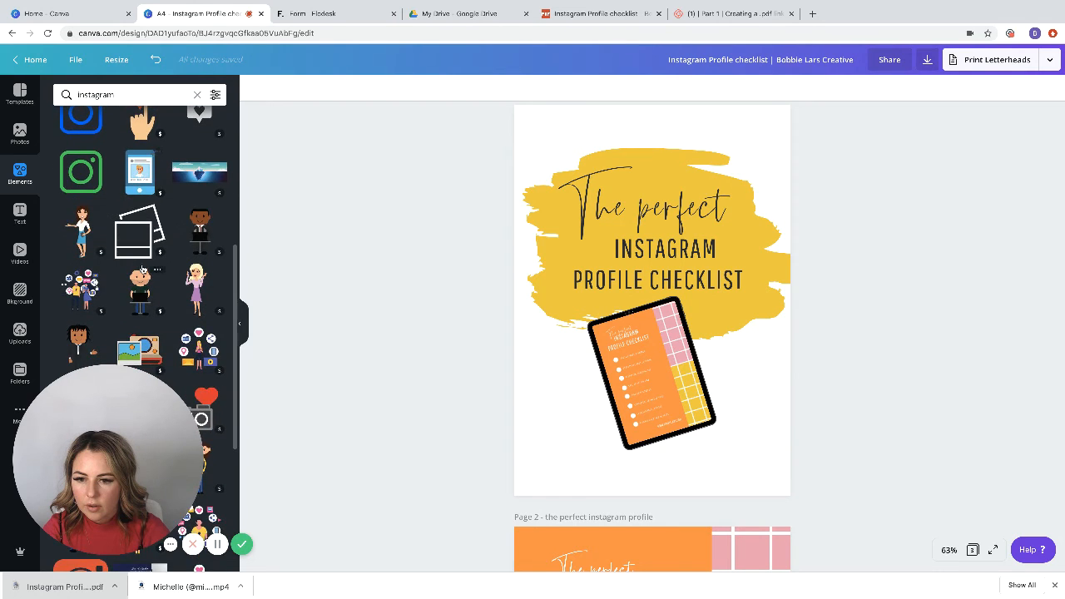
scroll(142, 268, "down", 2)
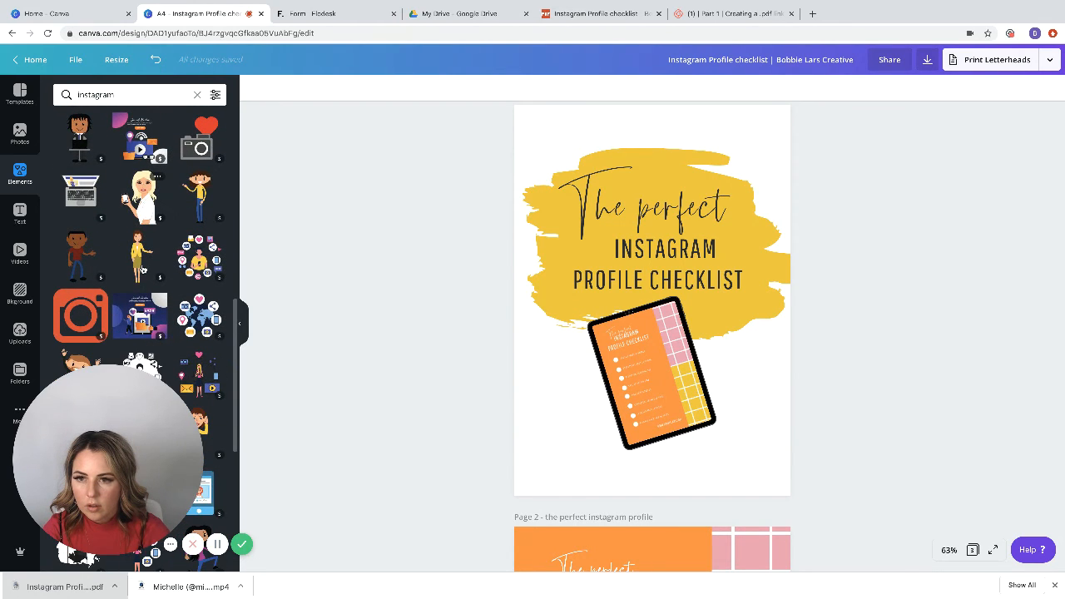
Step: Filter the instagram element results to Free and Pro and look through them for a suitable graphic
left_click(215, 94)
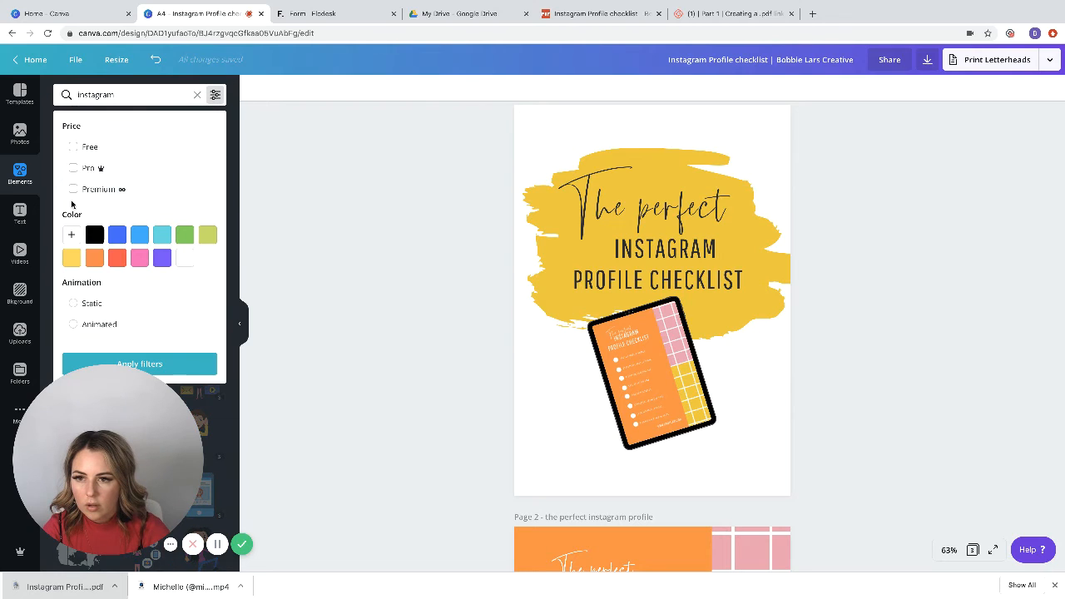
left_click(74, 170)
left_click(73, 146)
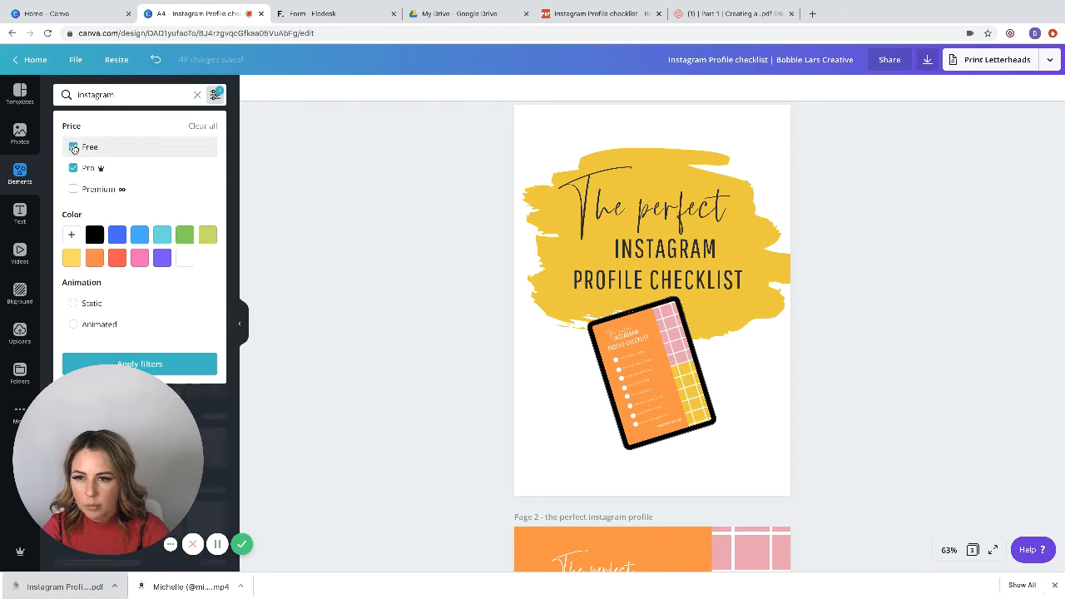
left_click(190, 364)
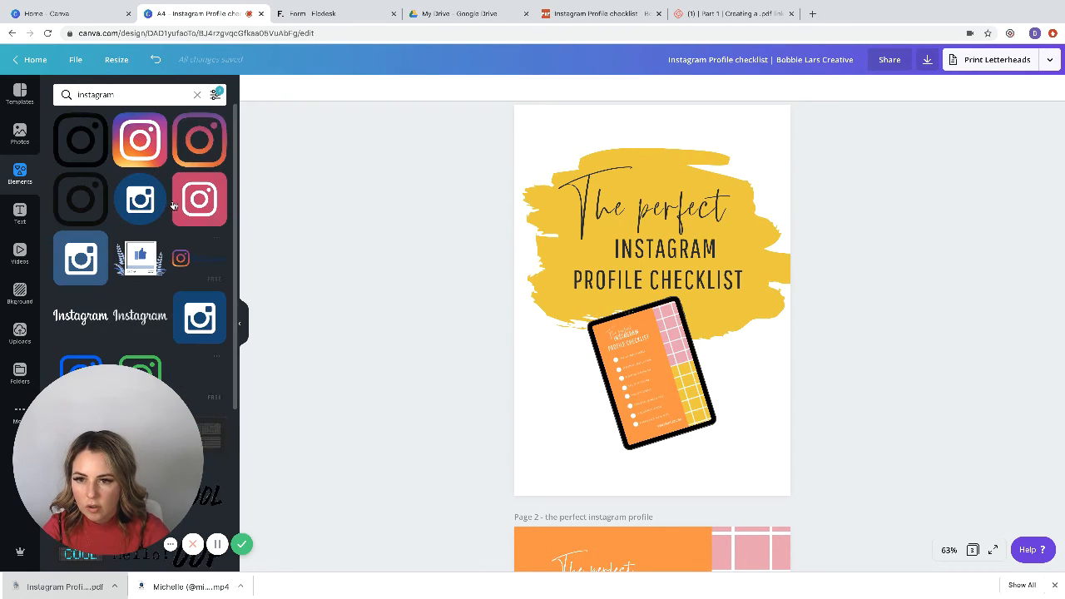
scroll(173, 204, "down", 4)
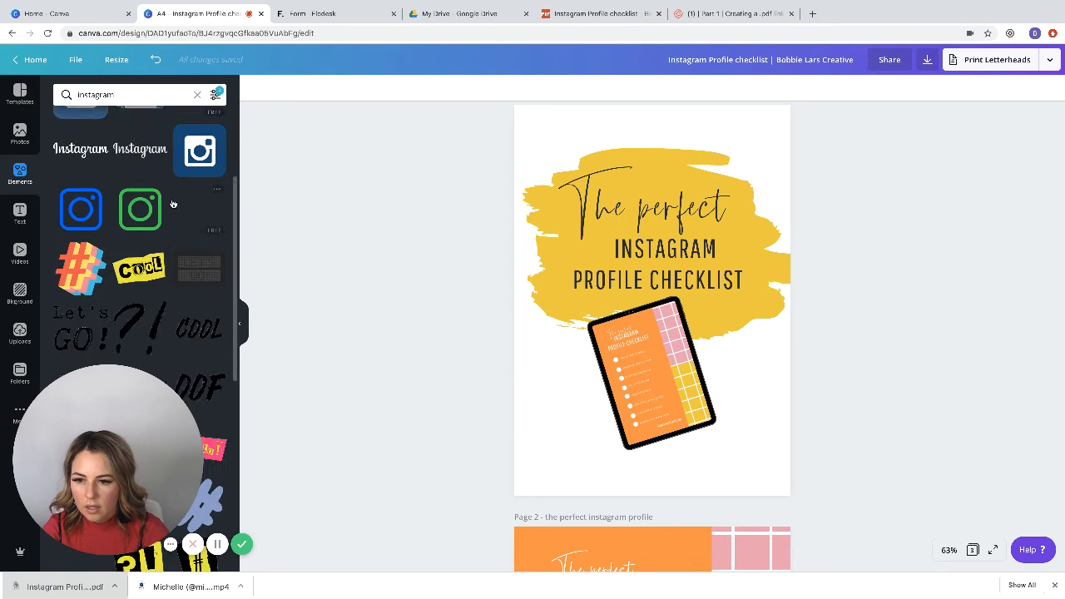
scroll(173, 204, "down", 3)
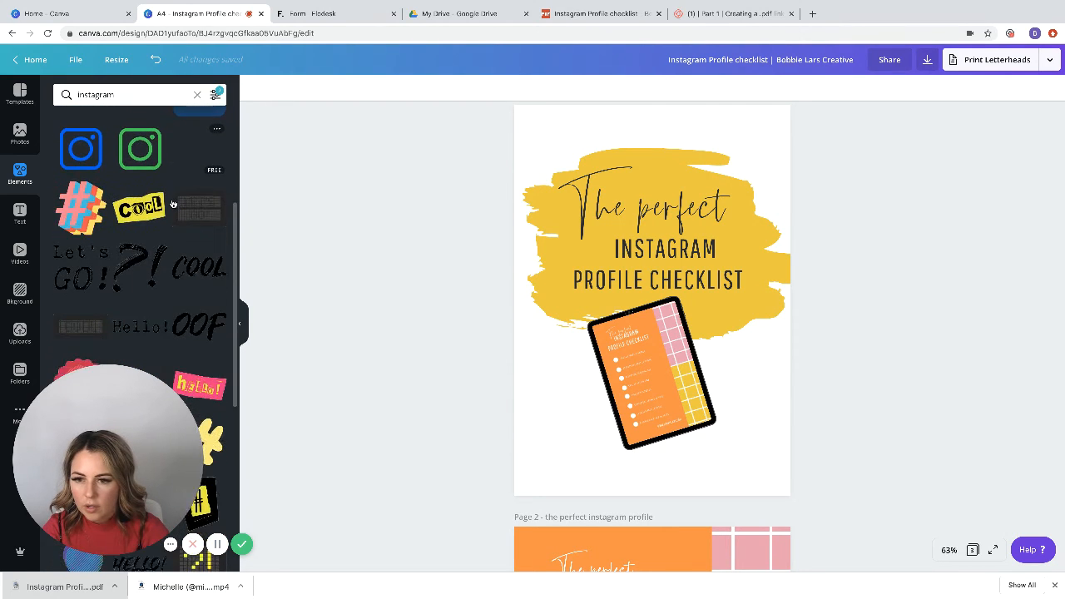
scroll(173, 204, "down", 5)
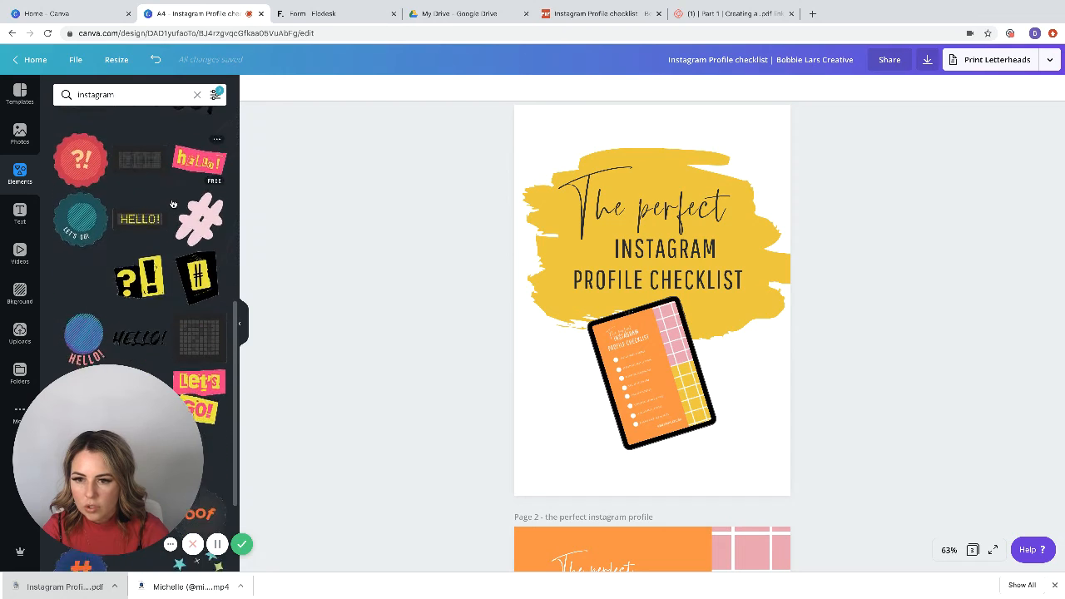
scroll(173, 204, "down", 4)
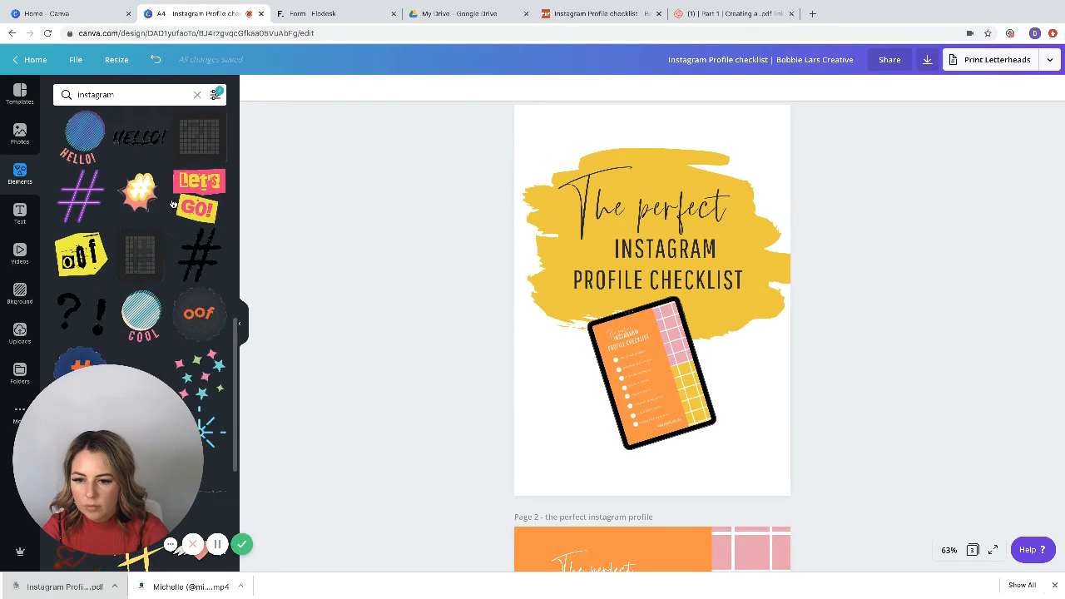
scroll(173, 204, "up", 10)
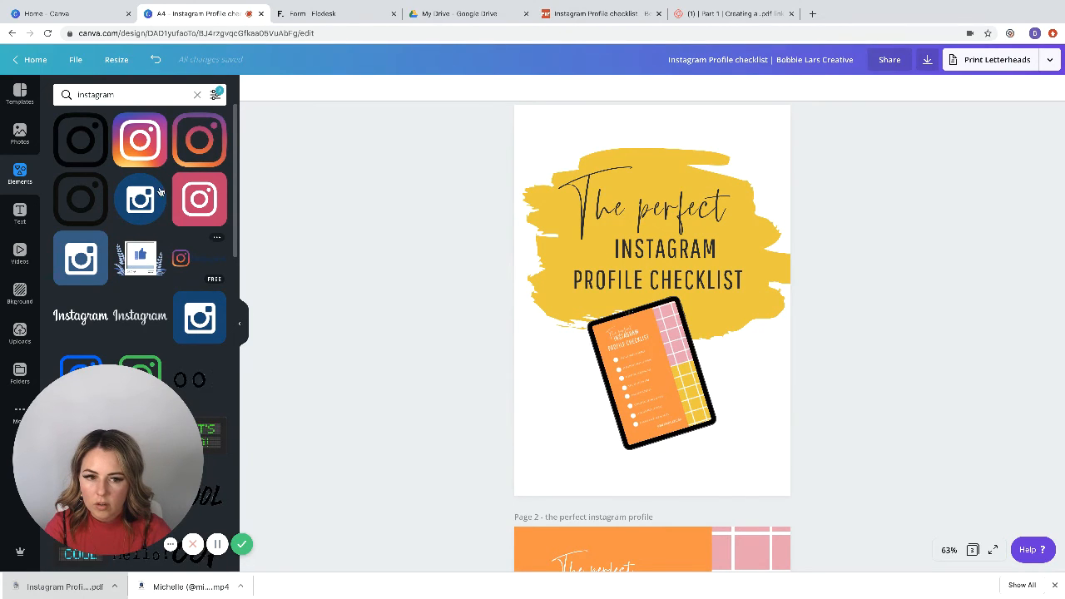
Step: Try the multicolored gradient Instagram logo, tilted, over the tablet mockup and remove it again
left_click_drag(141, 143, 696, 370)
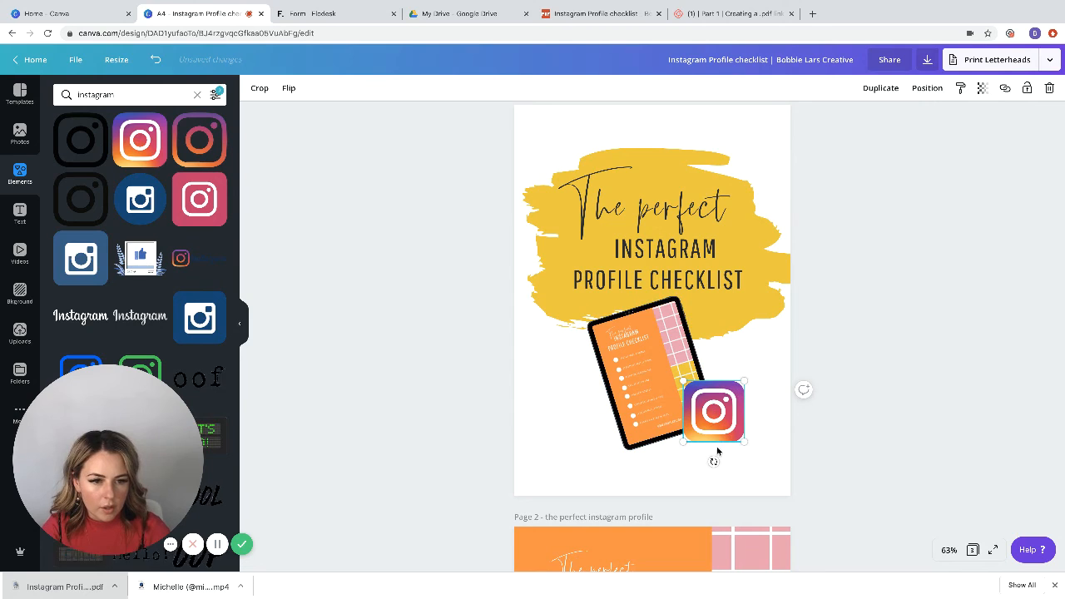
mouse_move(712, 459)
left_mouse_down()
mouse_move(720, 464)
mouse_move(699, 473)
mouse_move(702, 459)
left_mouse_up()
left_click_drag(717, 416, 687, 374)
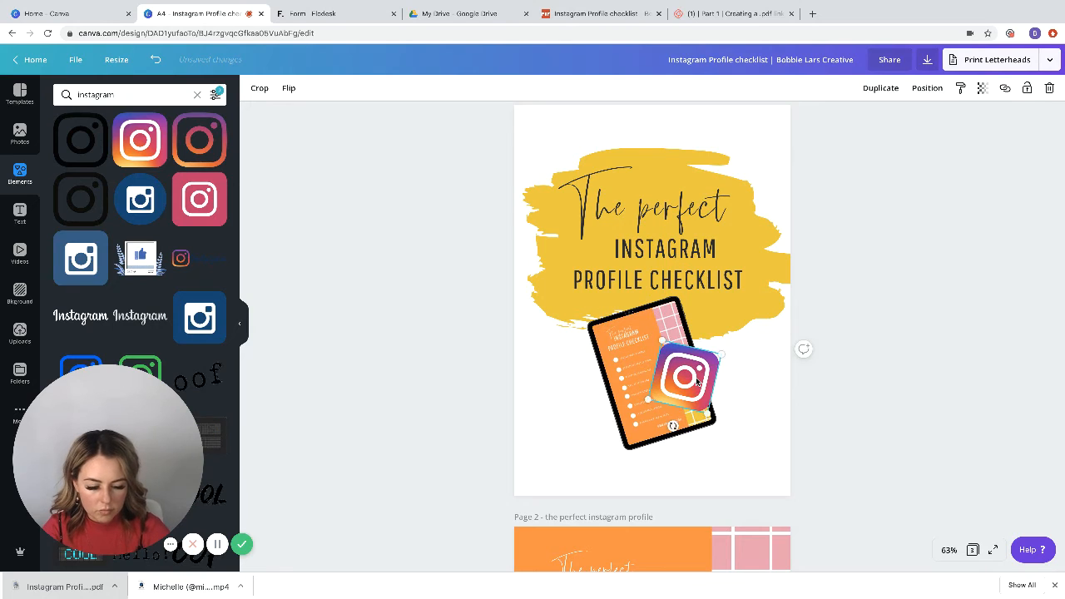
key("Delete")
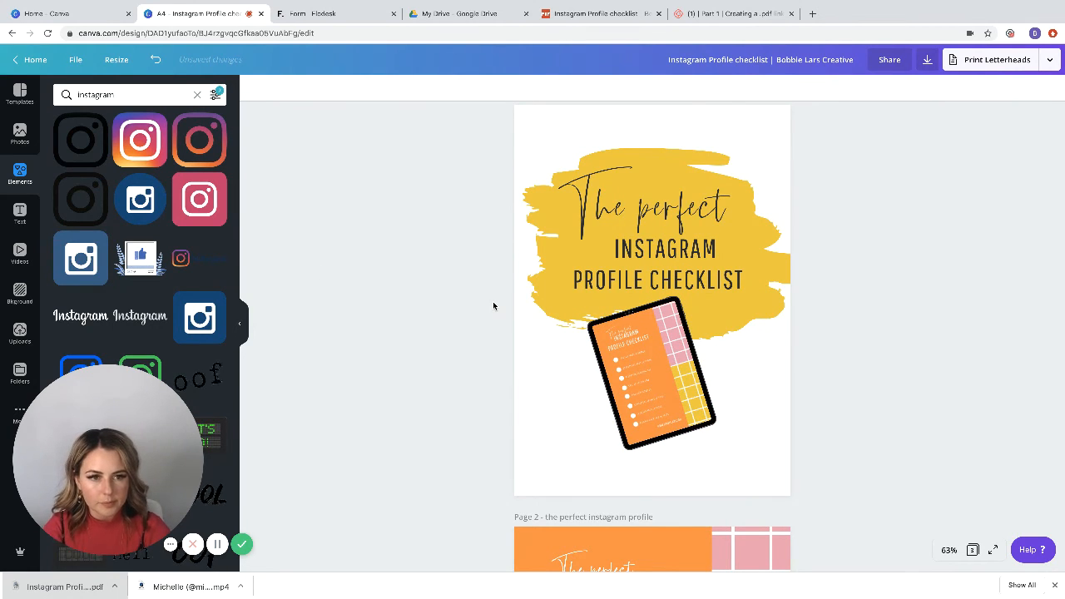
Step: Rotate the tablet mockup closer to upright, keeping a slight lean to the left
scroll(493, 305, "up", 1)
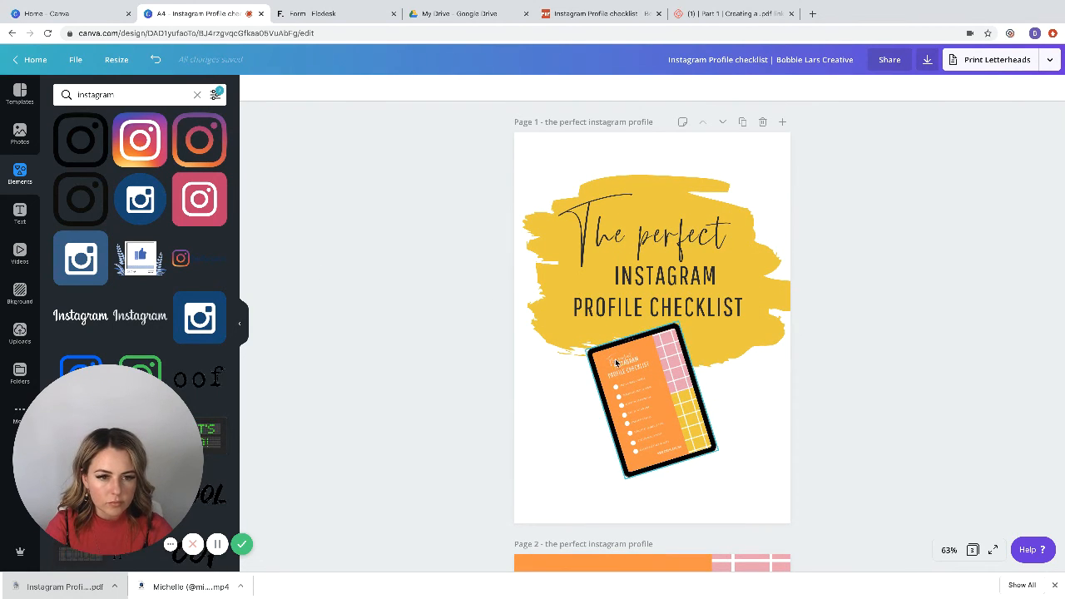
left_click(597, 347)
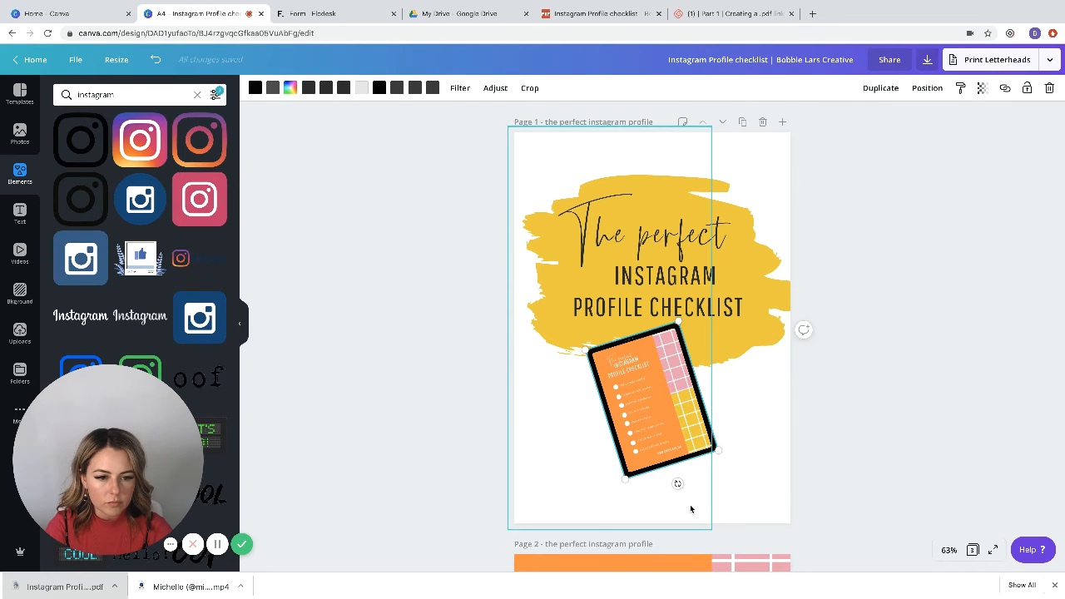
left_click_drag(679, 483, 663, 481)
left_click(941, 363)
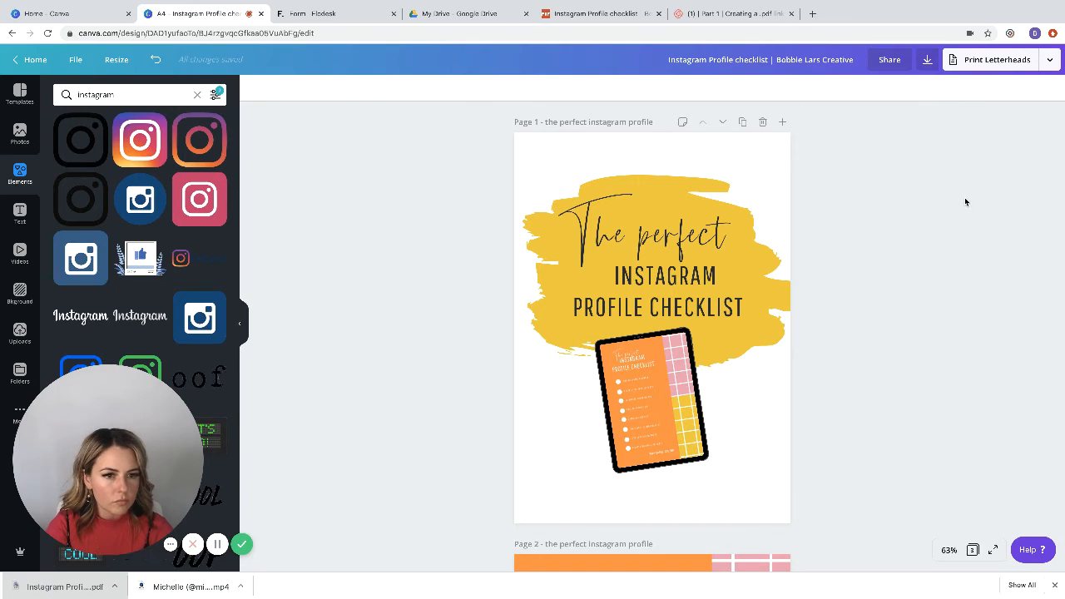
Step: Download only page 1, the cover, as a PNG at size 1.0 and return to the design
left_click(1050, 60)
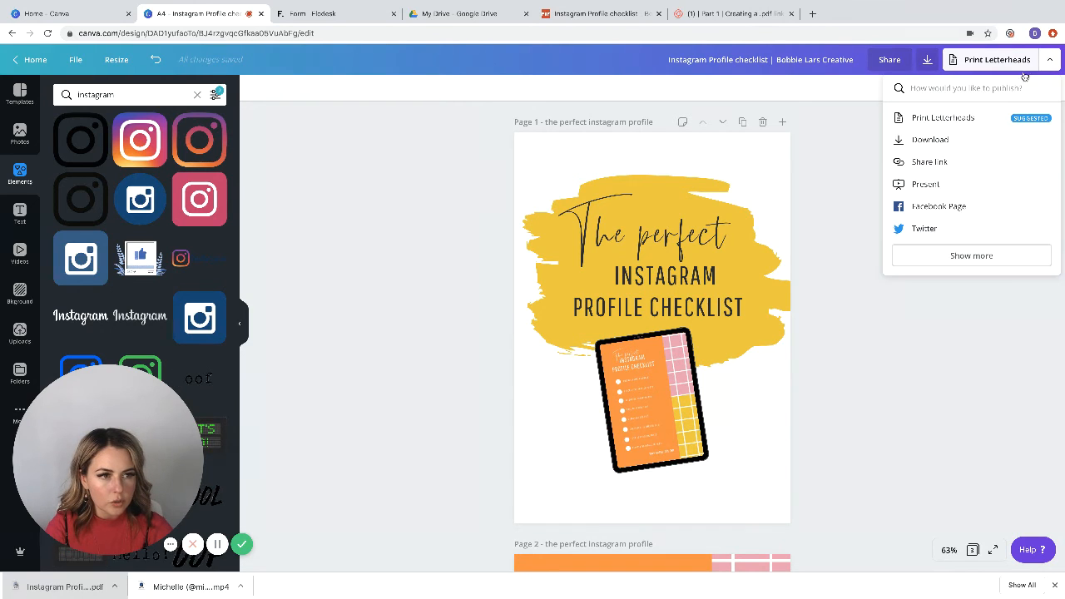
left_click(940, 141)
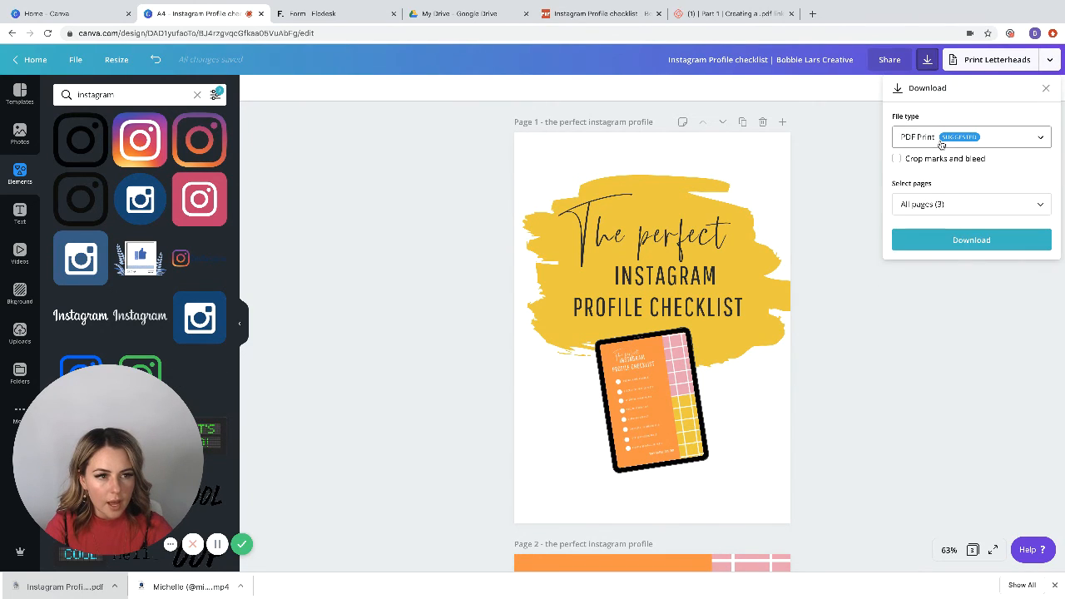
left_click(933, 208)
left_click(919, 268)
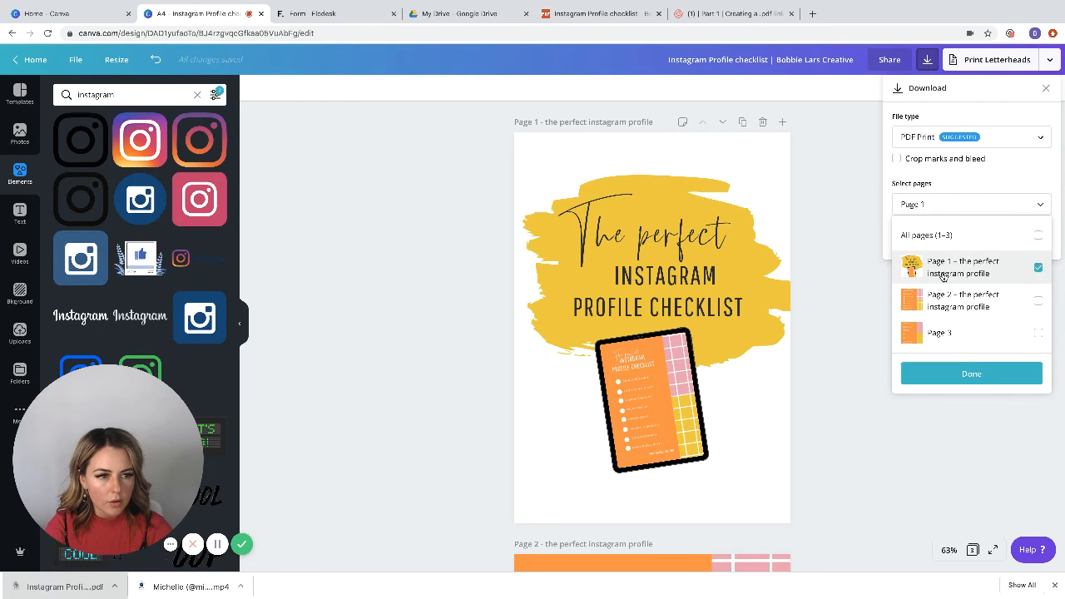
left_click(947, 376)
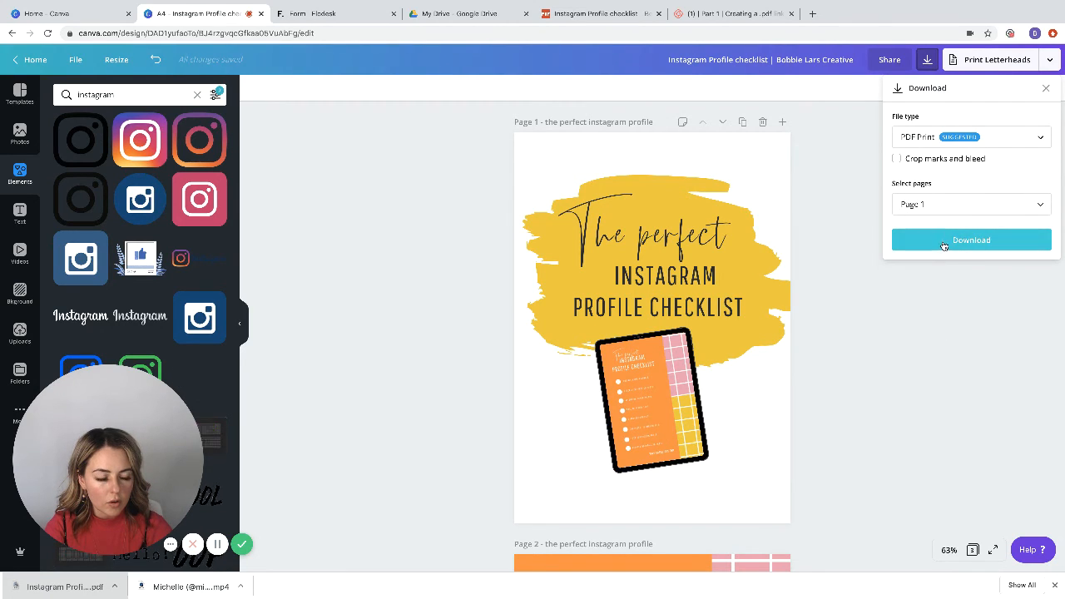
left_click(938, 140)
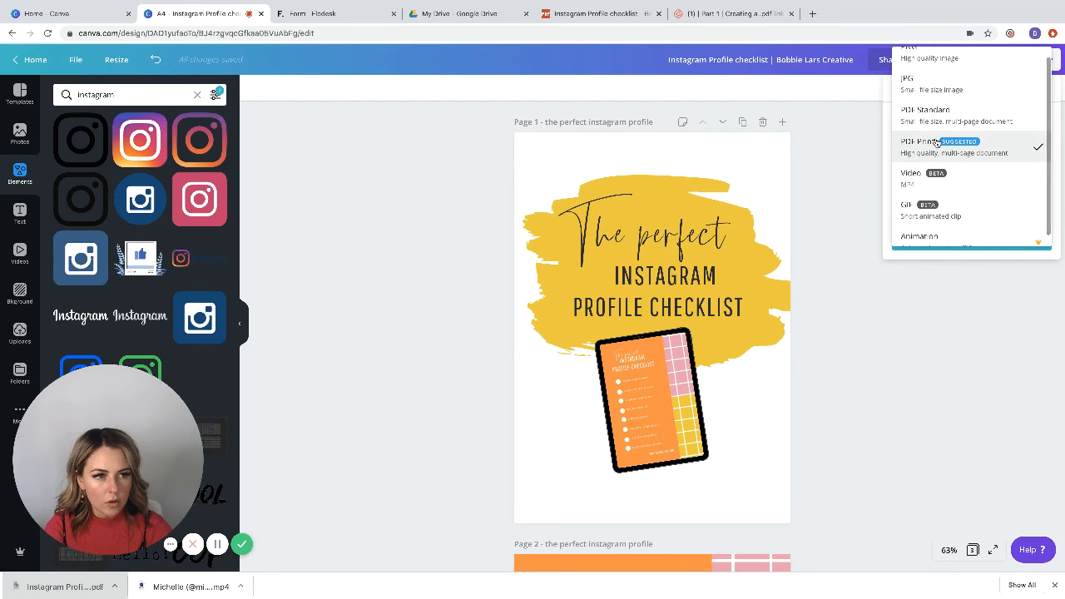
left_click(930, 57)
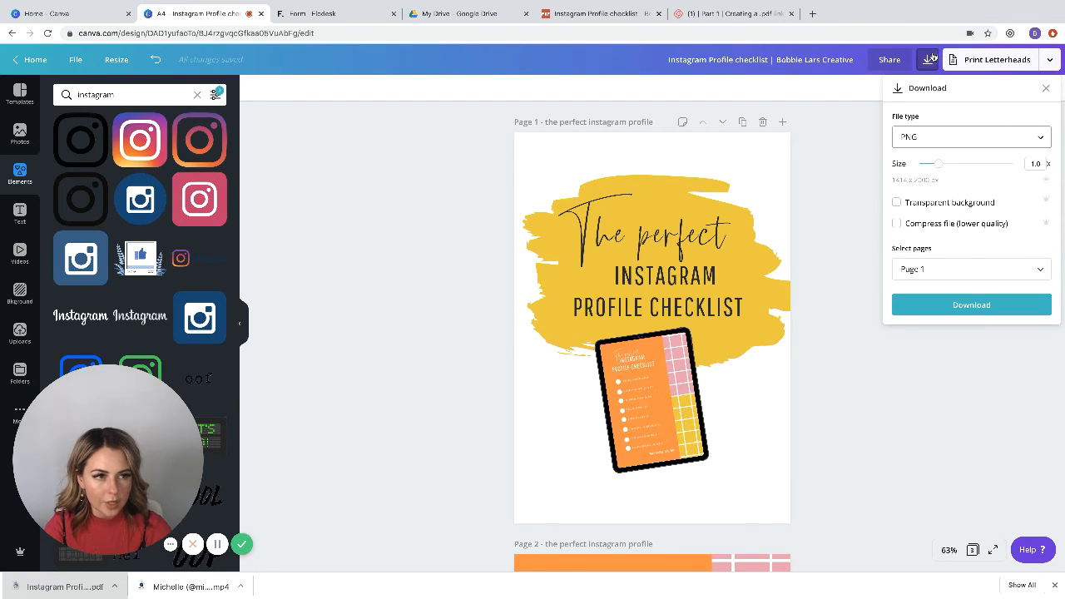
left_click(944, 306)
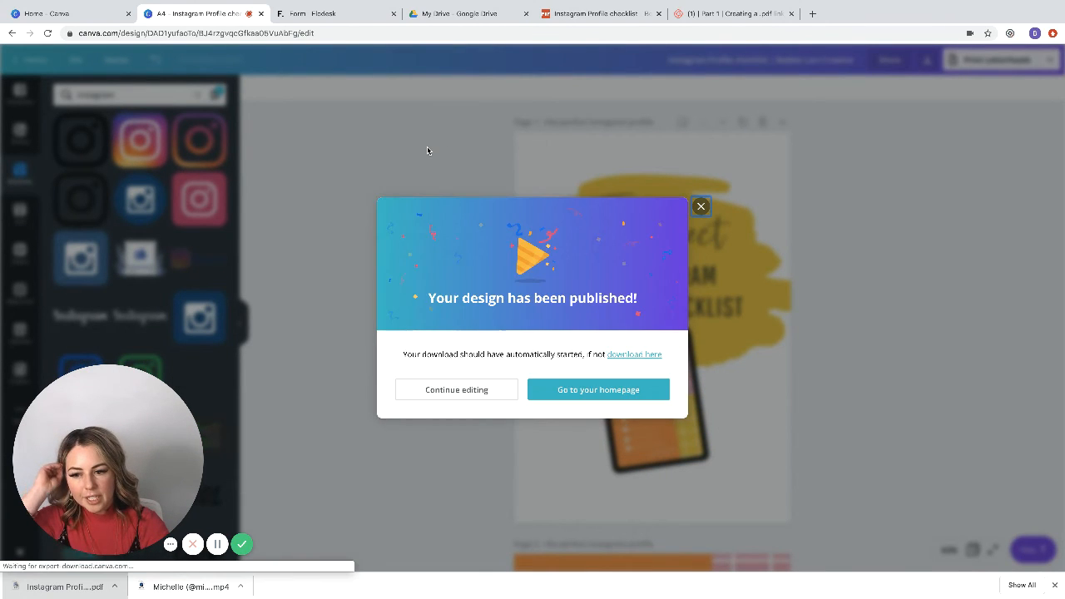
left_click(675, 195)
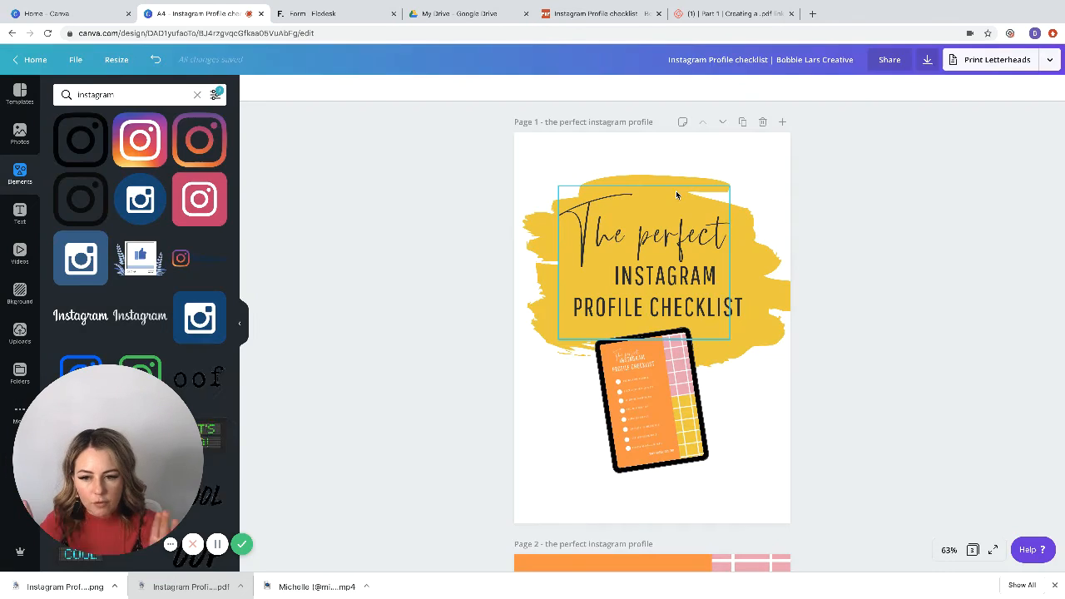
Step: Switch to Flodesk and upload the downloaded "Instagram Profile checklist _ Bobbie Lars Creative.png" as the form's image
left_click(340, 15)
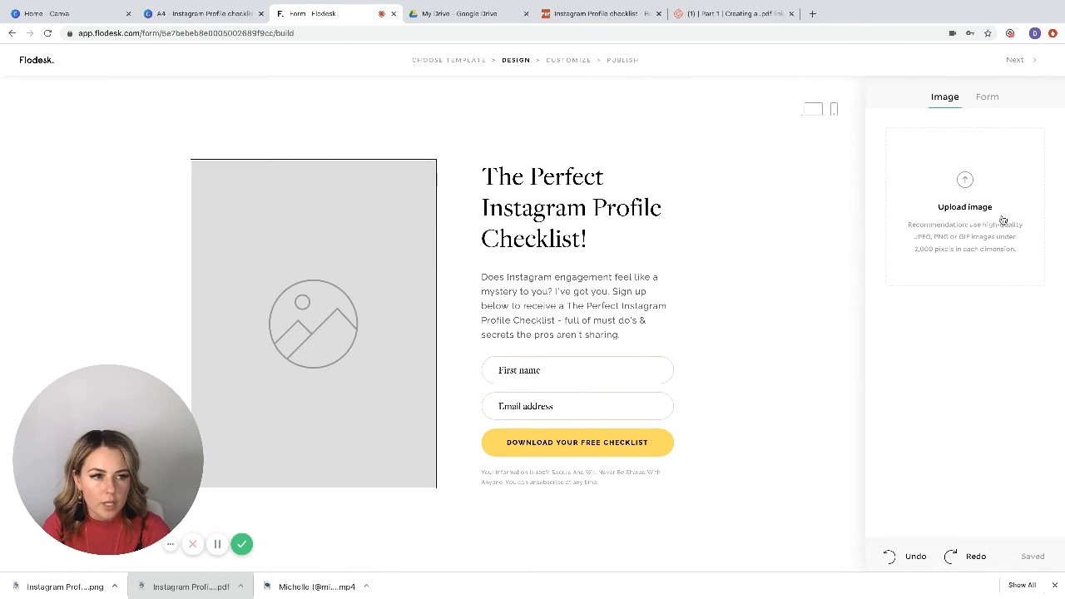
left_click(965, 181)
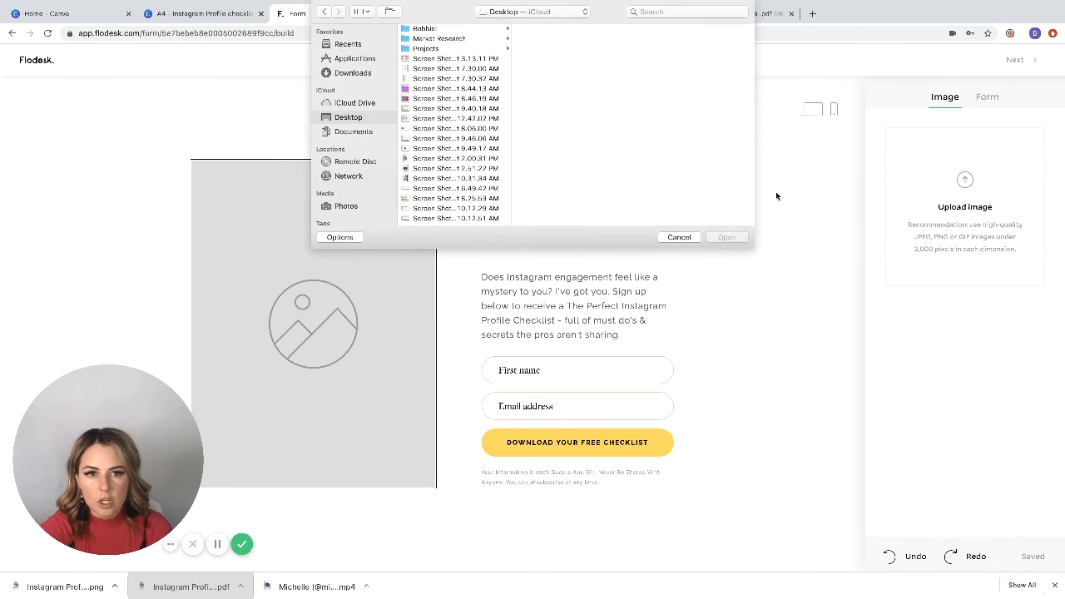
left_click(353, 74)
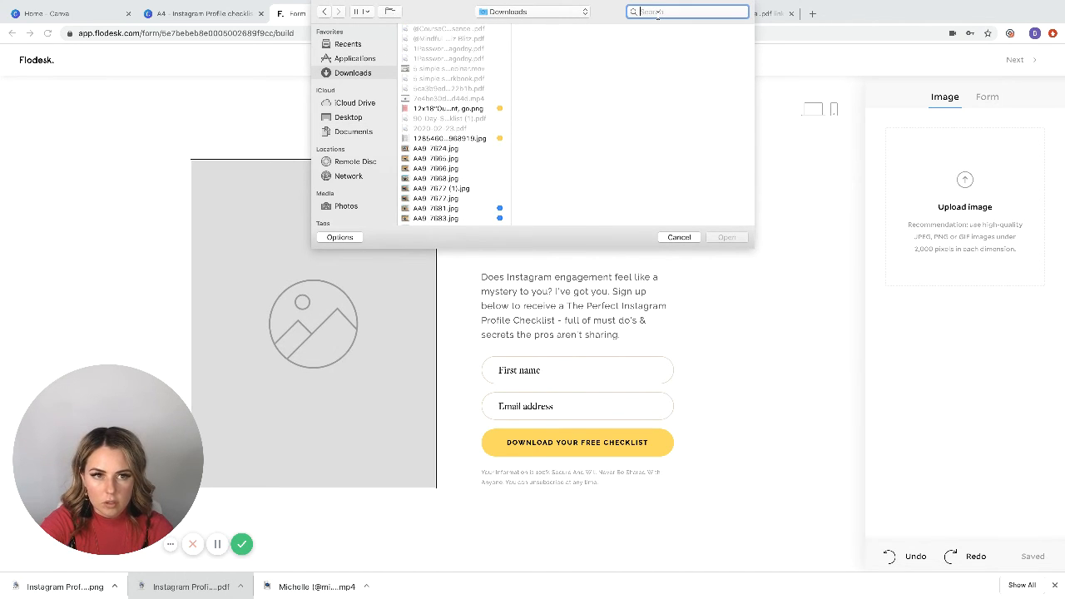
type("instag")
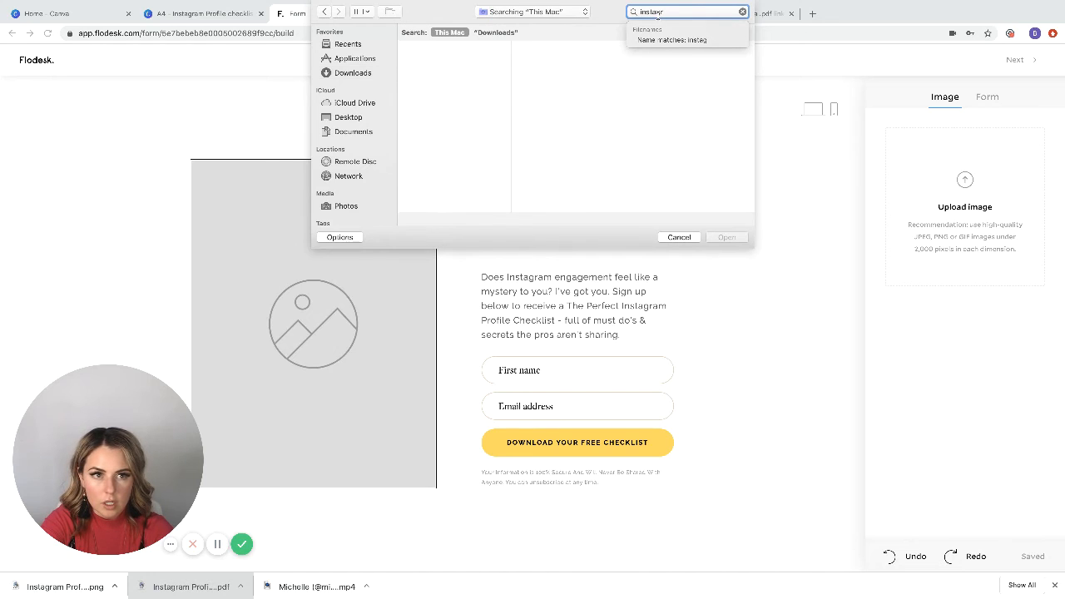
type("ram profile")
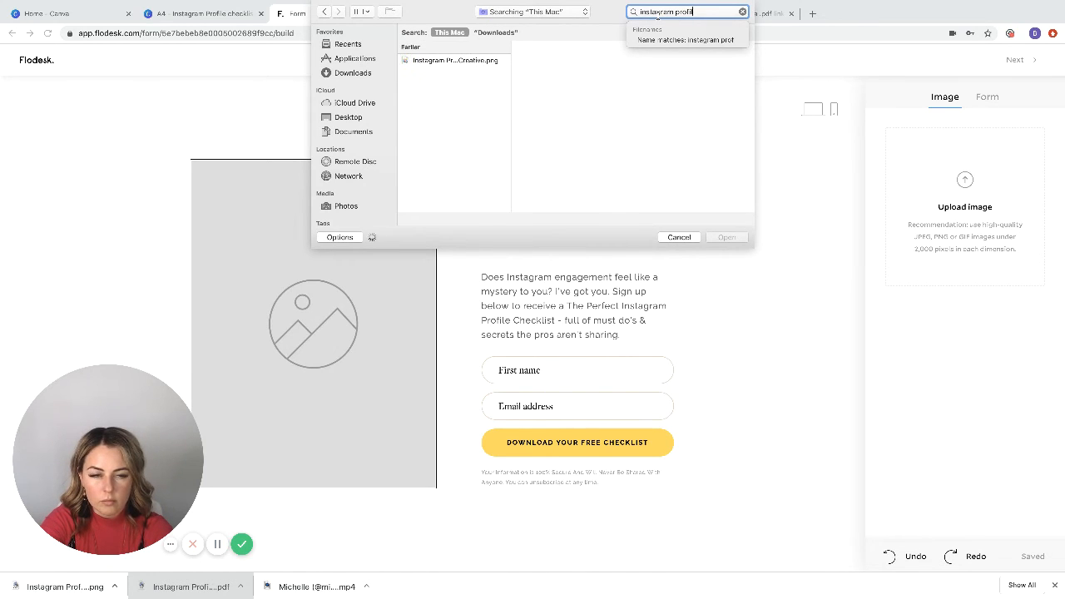
left_click(456, 60)
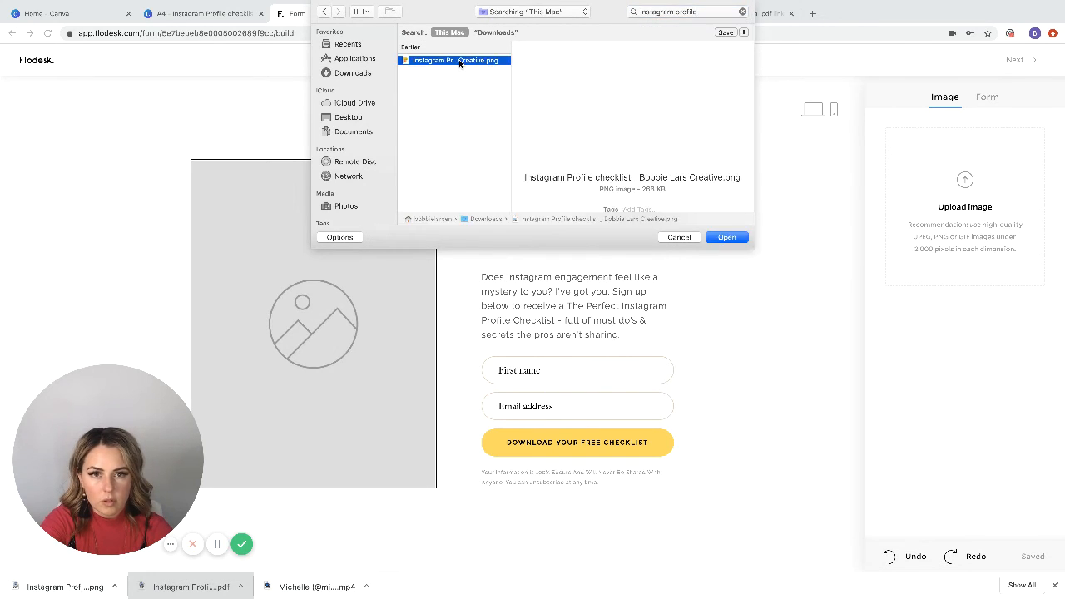
left_click(725, 237)
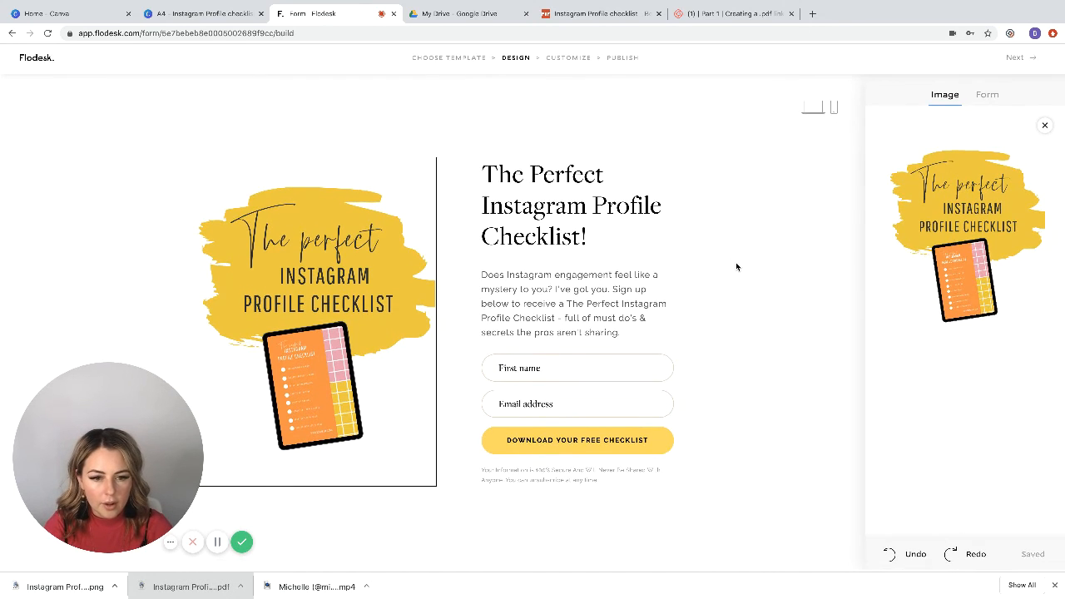
Step: Change the fill color of the "Download your free checklist" button to light pink (#FFAEBC)
left_click(663, 453)
left_click(896, 239)
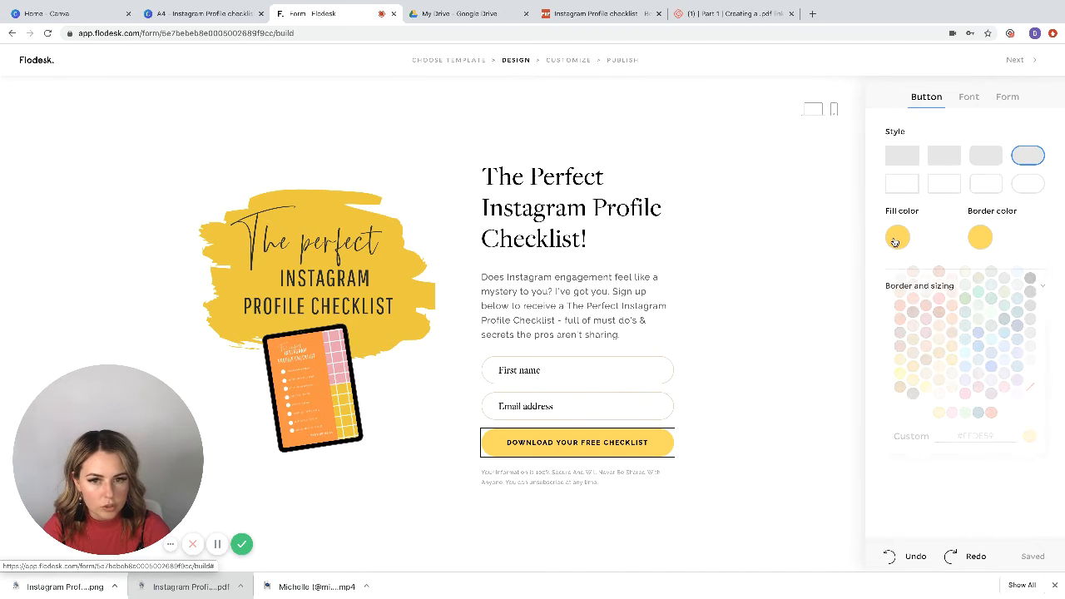
left_click(954, 413)
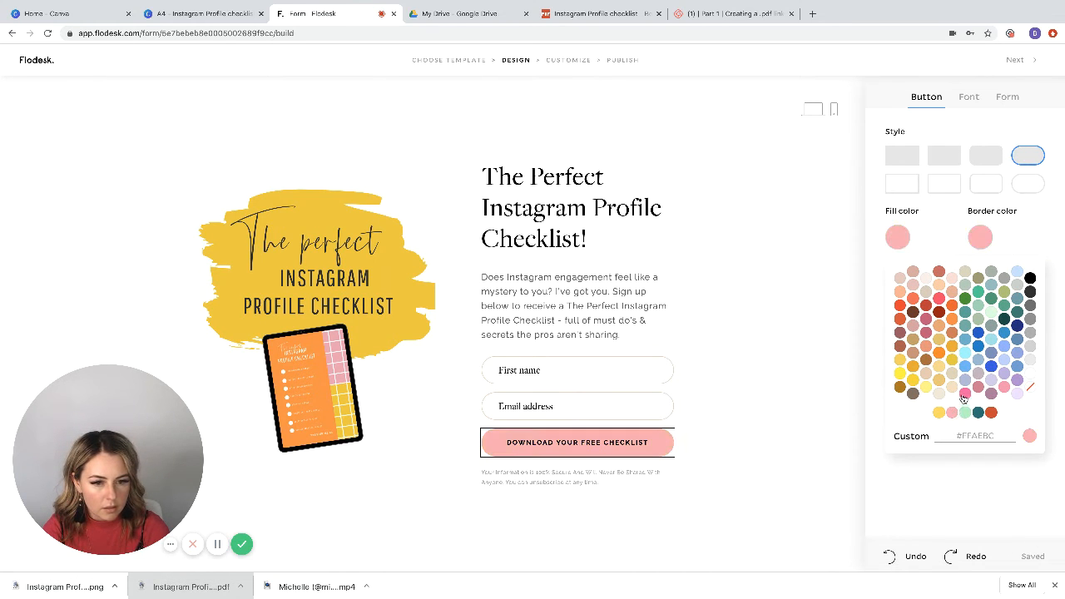
left_click(815, 361)
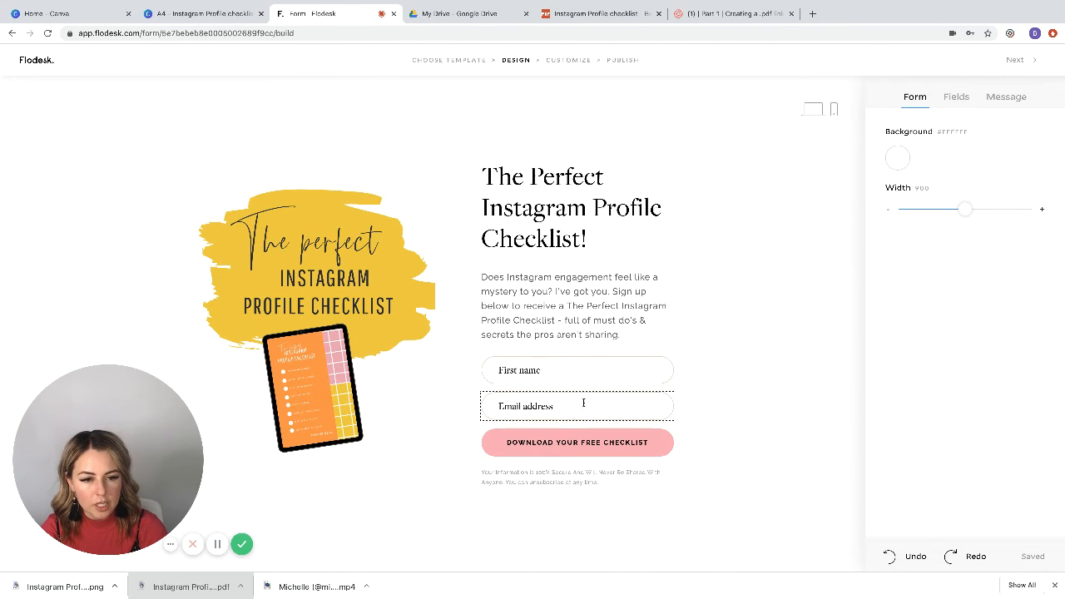
Step: Try yellow as the border color of the first name and email fields, and settle on orange-red (#DC4731)
left_click(590, 370)
left_click(896, 237)
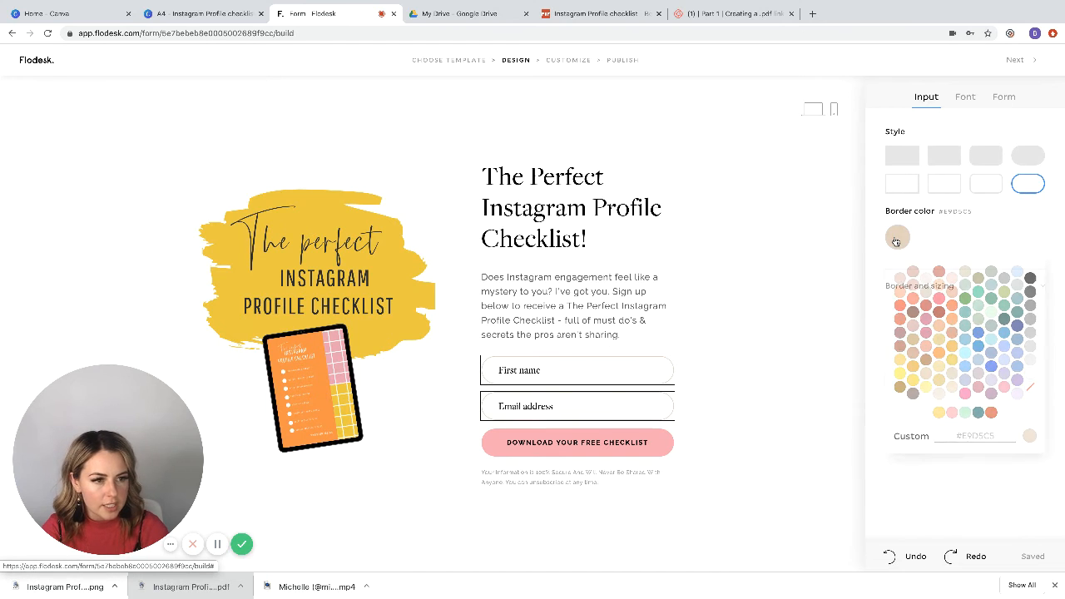
left_click(915, 381)
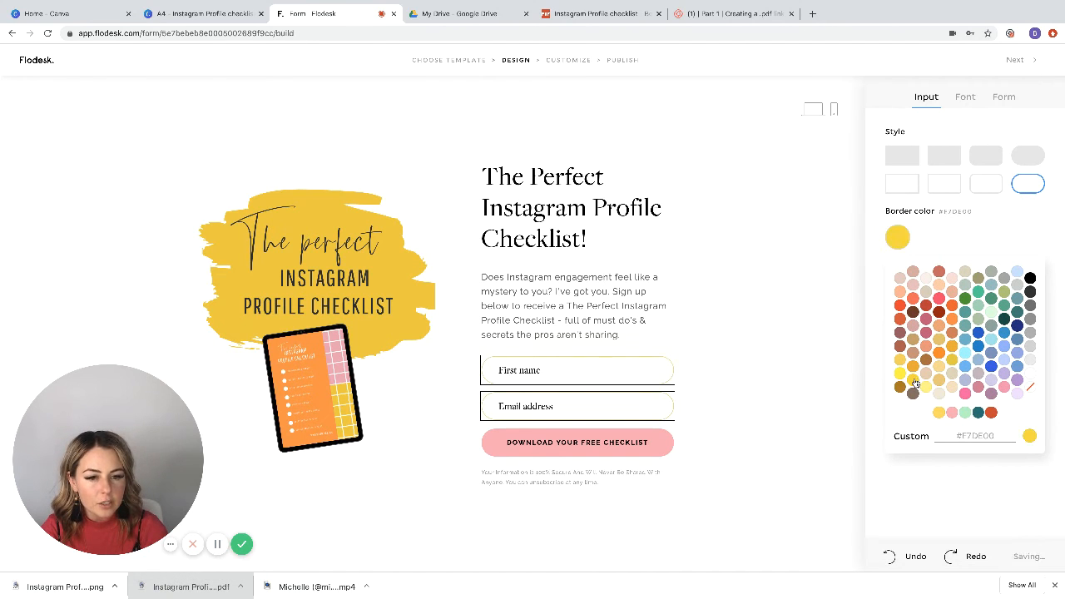
left_click(991, 413)
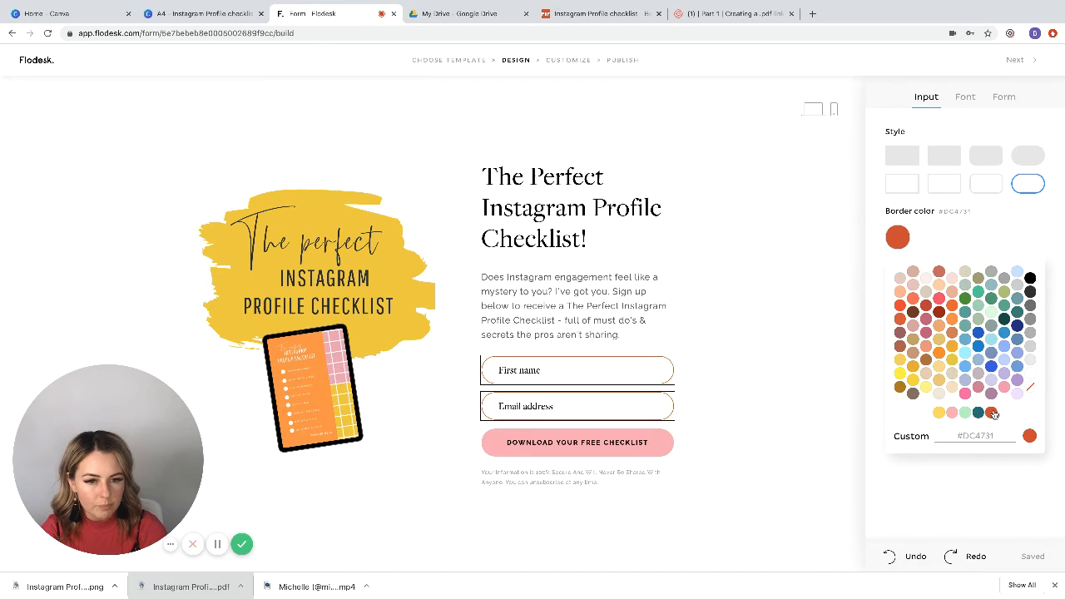
left_click(763, 403)
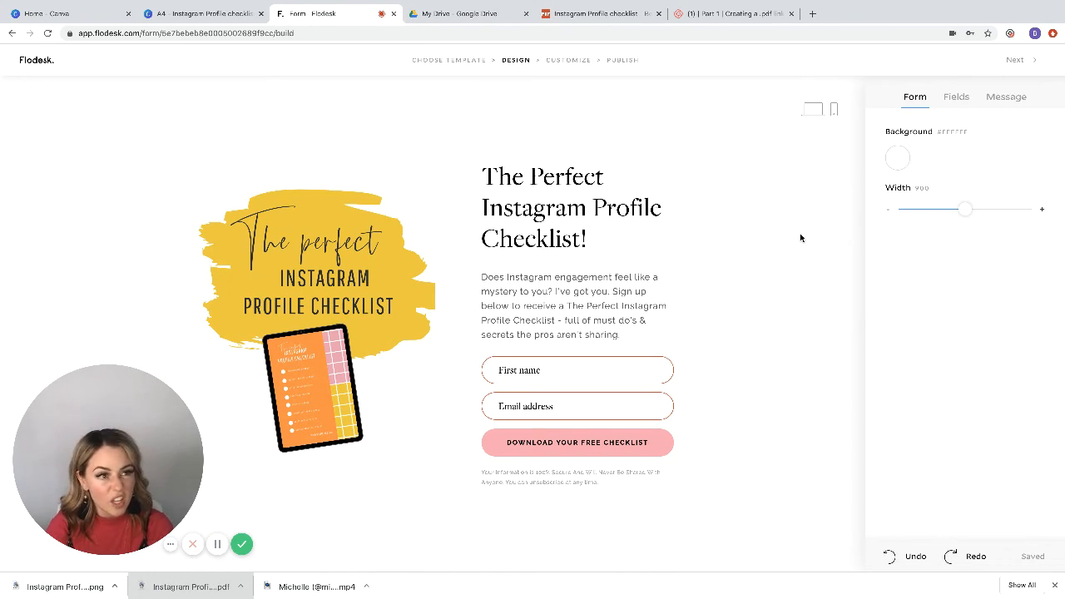
left_click(954, 98)
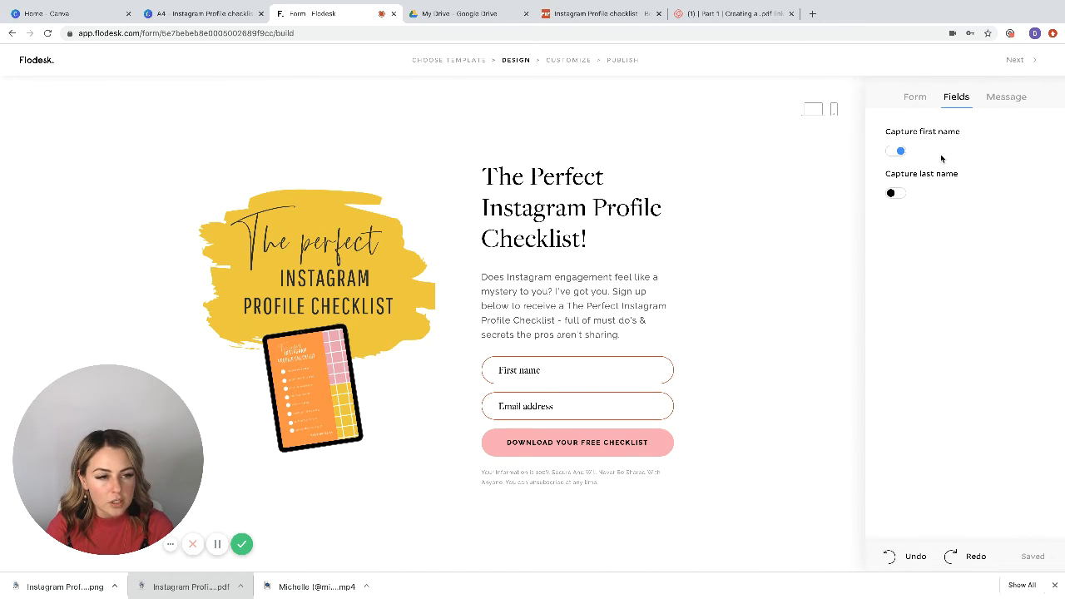
left_click(1006, 99)
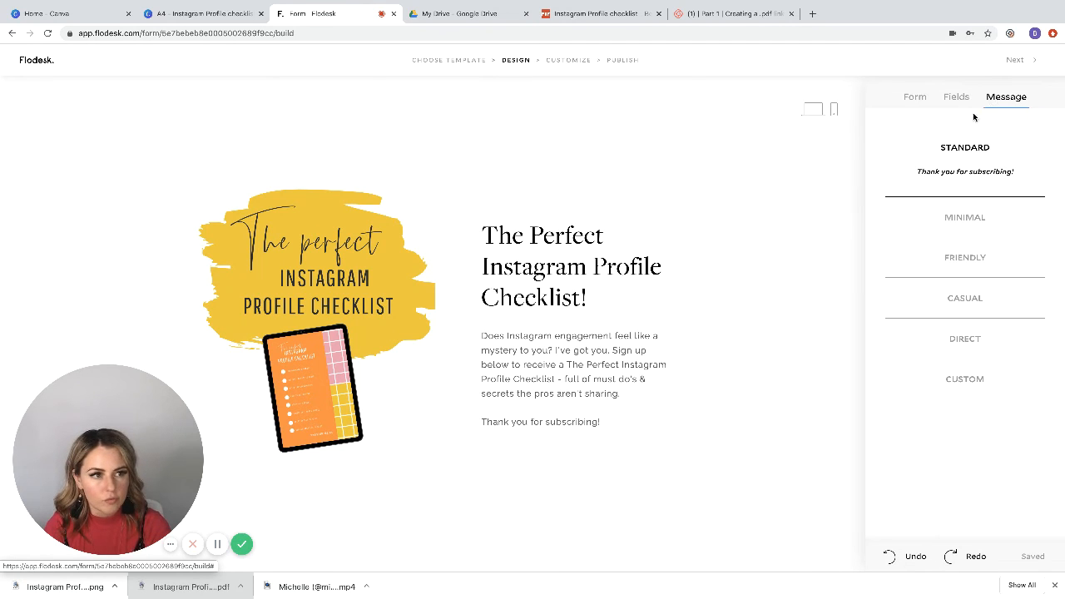
left_click(958, 99)
left_click(916, 98)
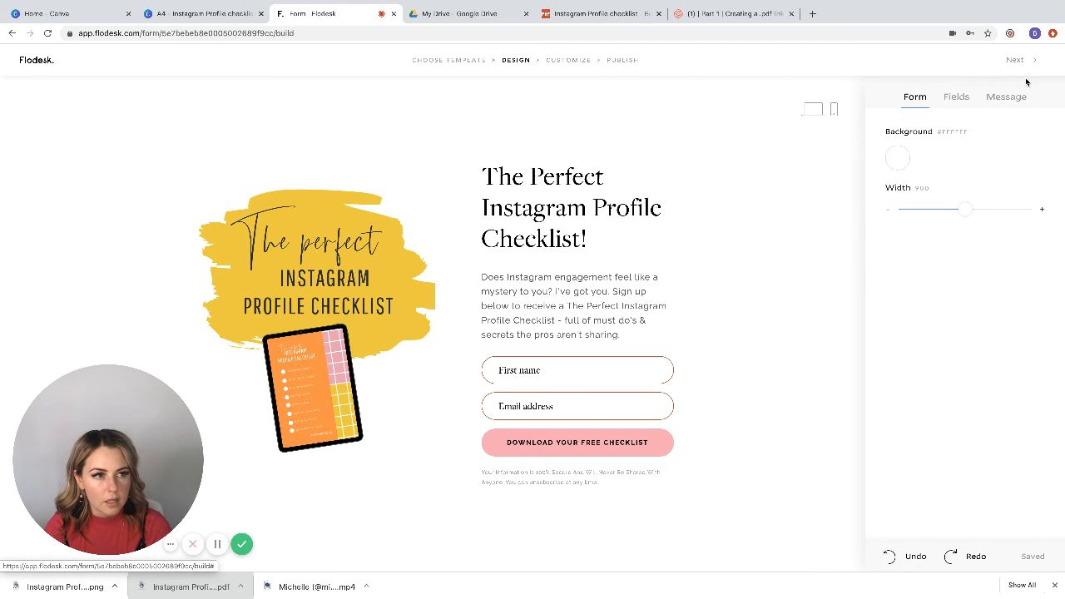
Step: Proceed from the form design to its customization and choose not to be notified when a new subscriber opts in
left_click(1016, 60)
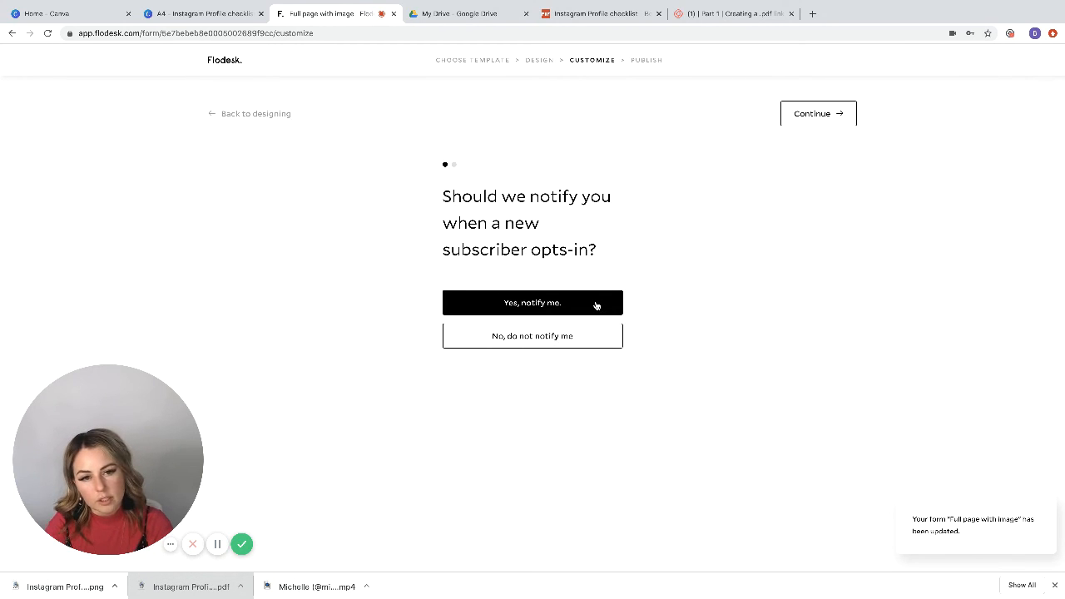
left_click(595, 334)
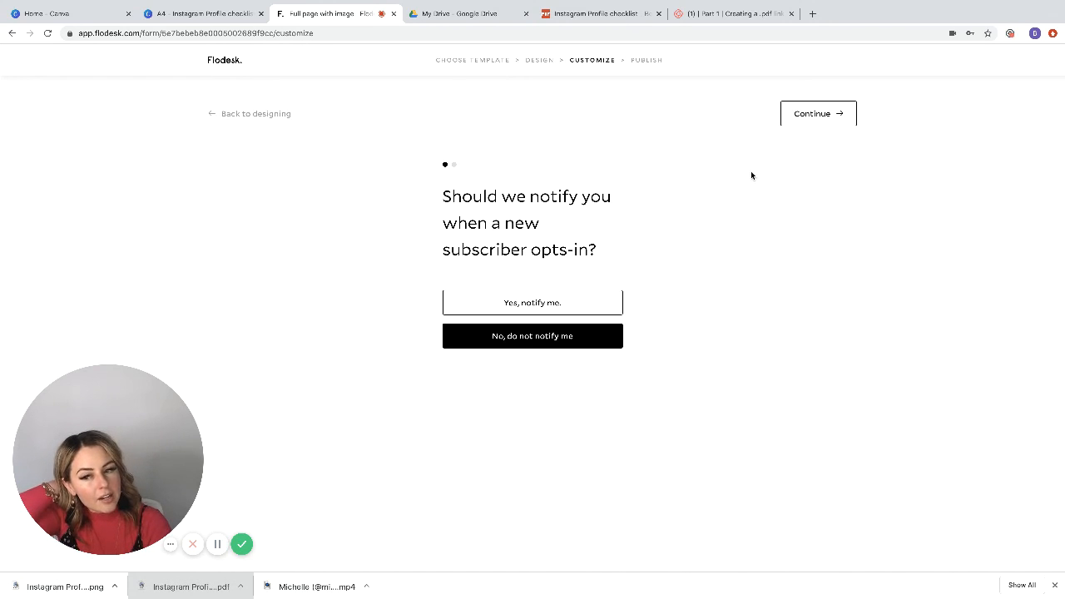
left_click(817, 118)
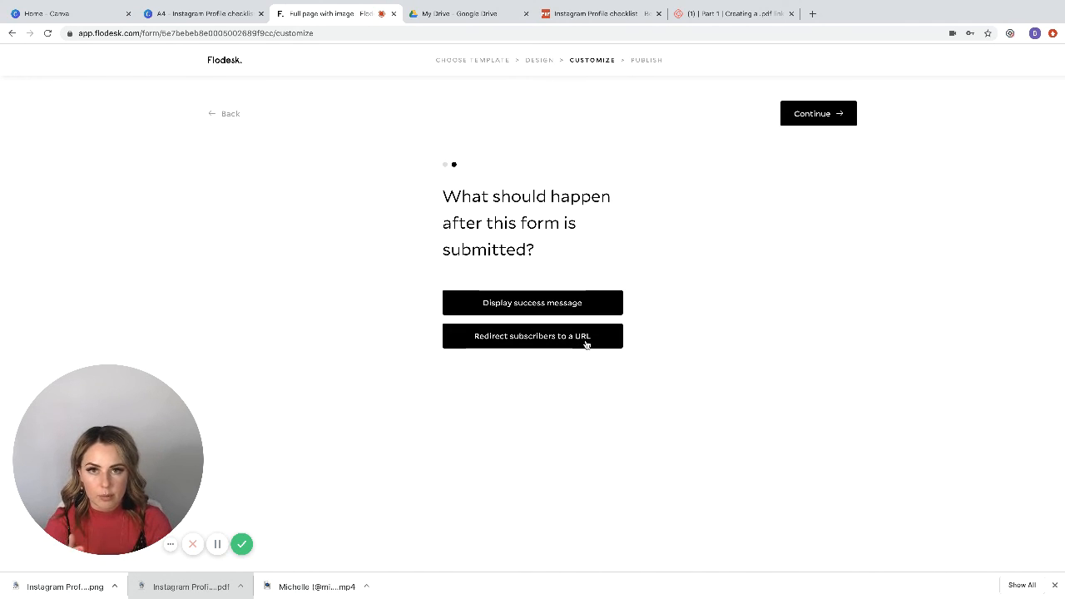
Step: Set the form to redirect subscribers after submission to the Google Drive link of the Instagram Profile checklist PDF
left_click(585, 344)
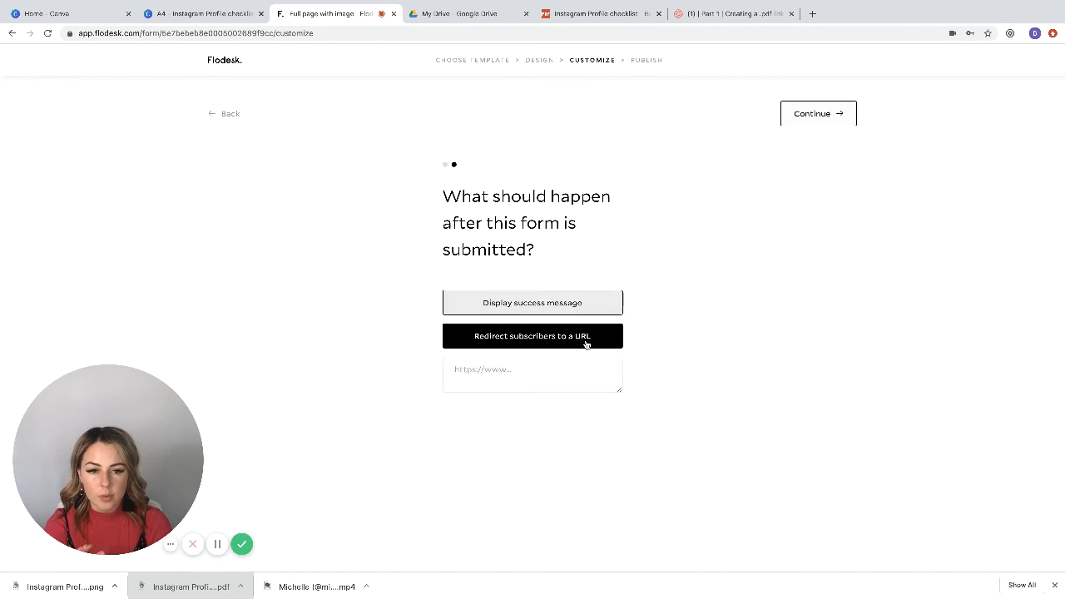
left_click(554, 370)
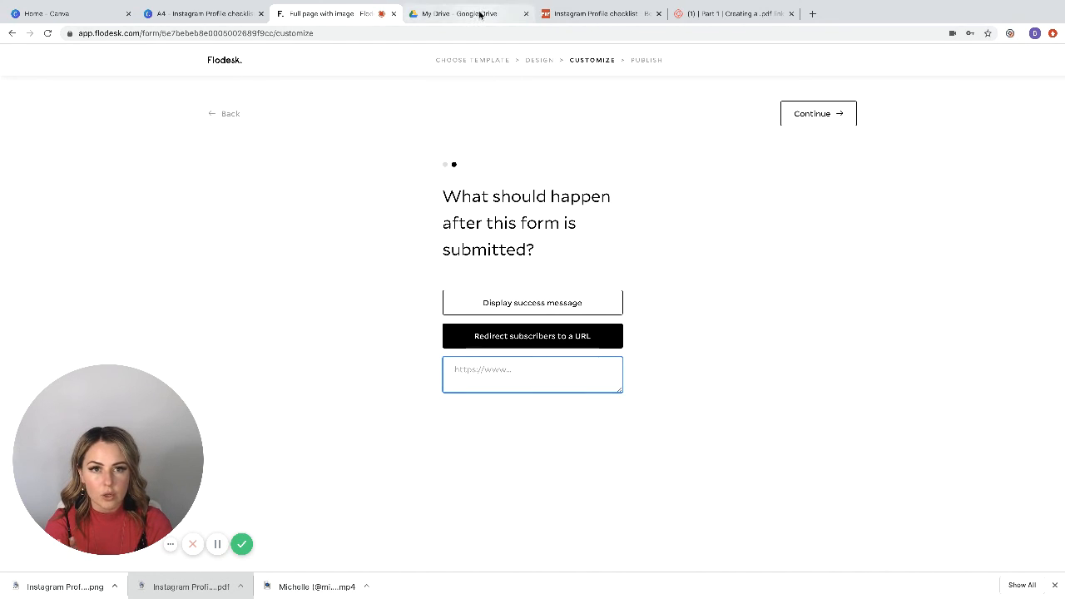
left_click(553, 17)
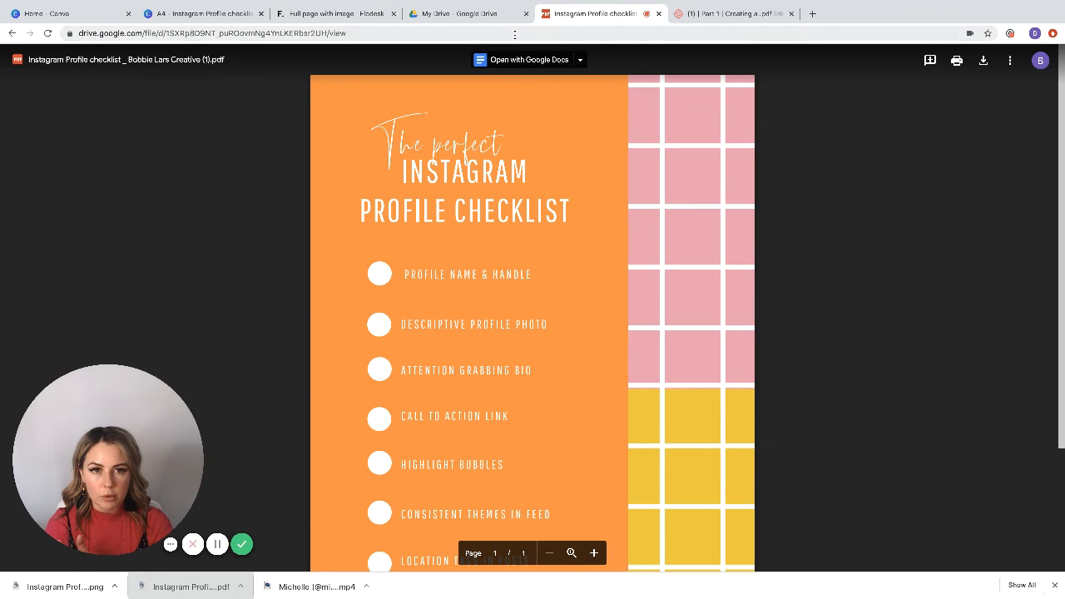
left_click(514, 35)
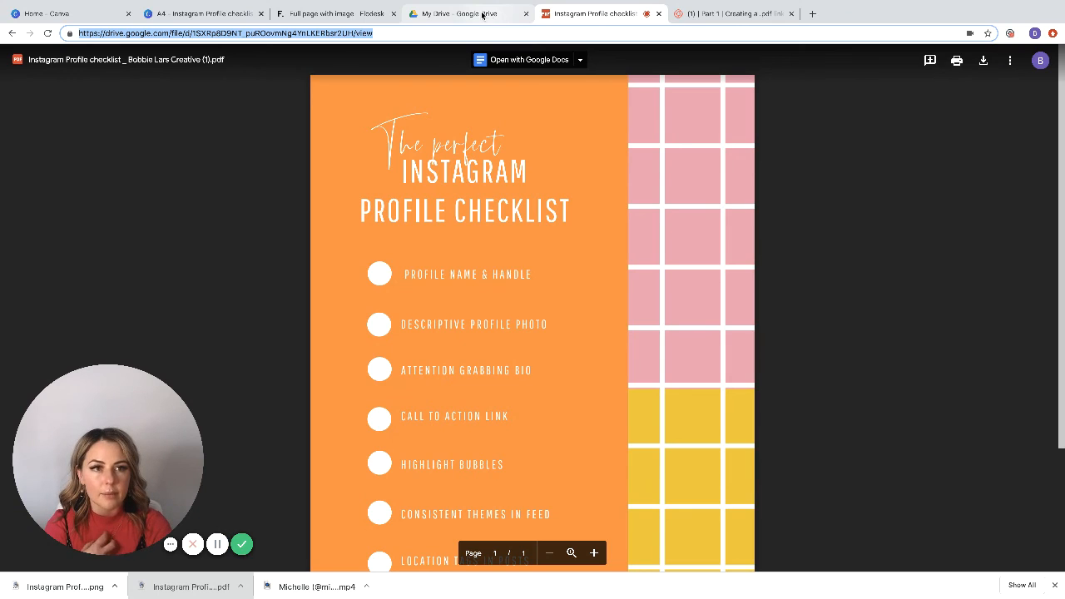
left_click(363, 14)
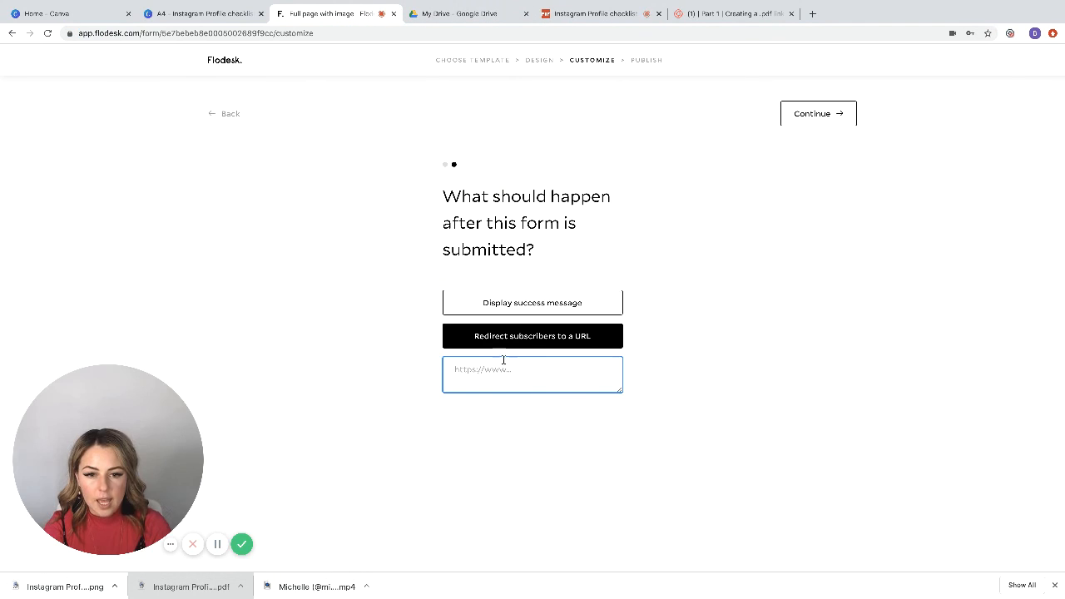
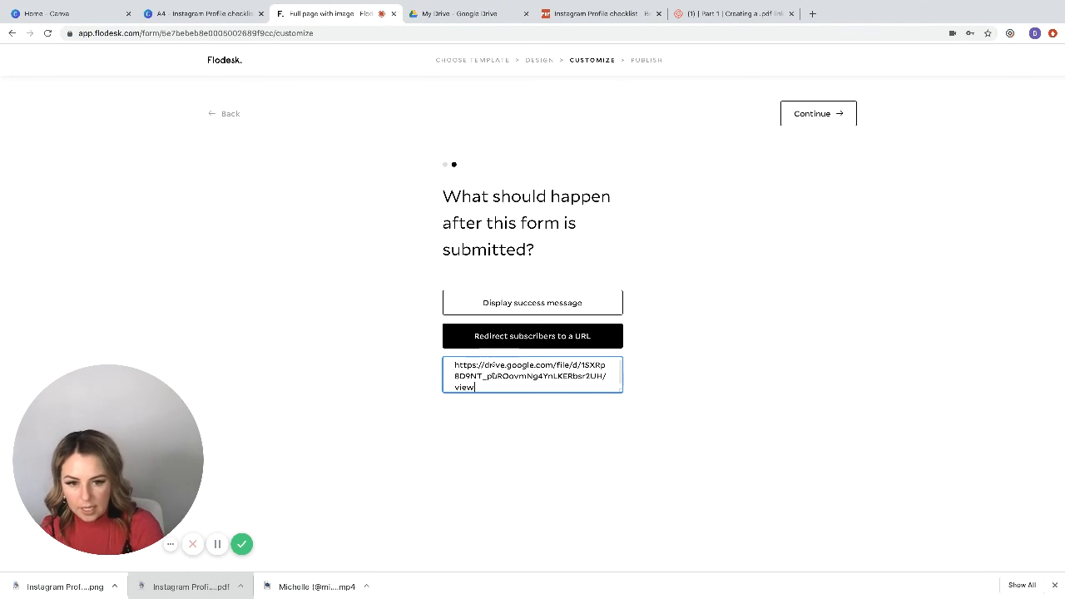
left_click(521, 409)
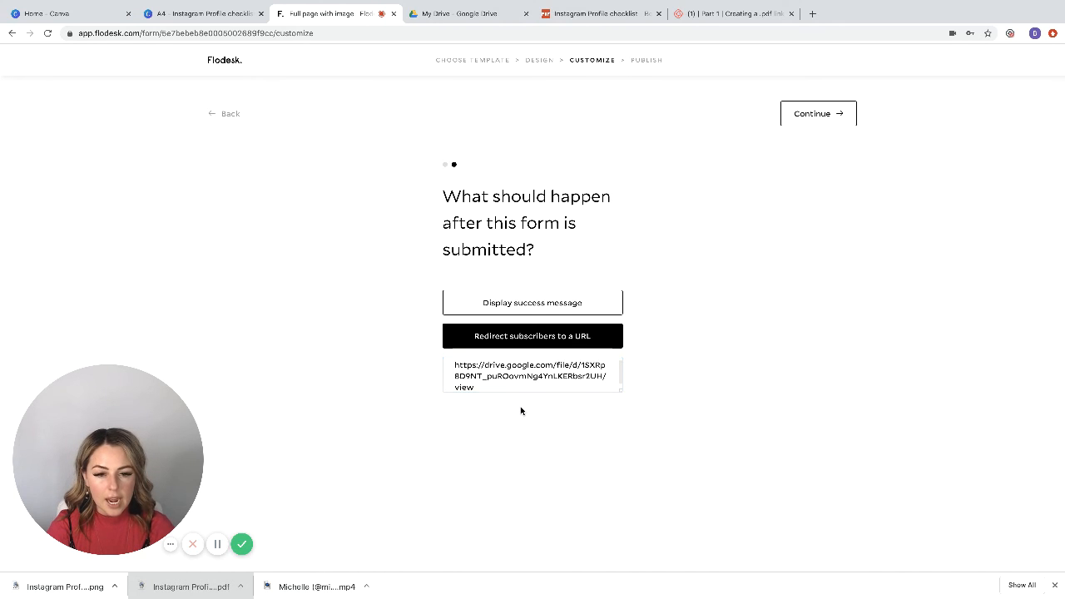
Step: Publish the form to the web and copy its public page URL
left_click(801, 115)
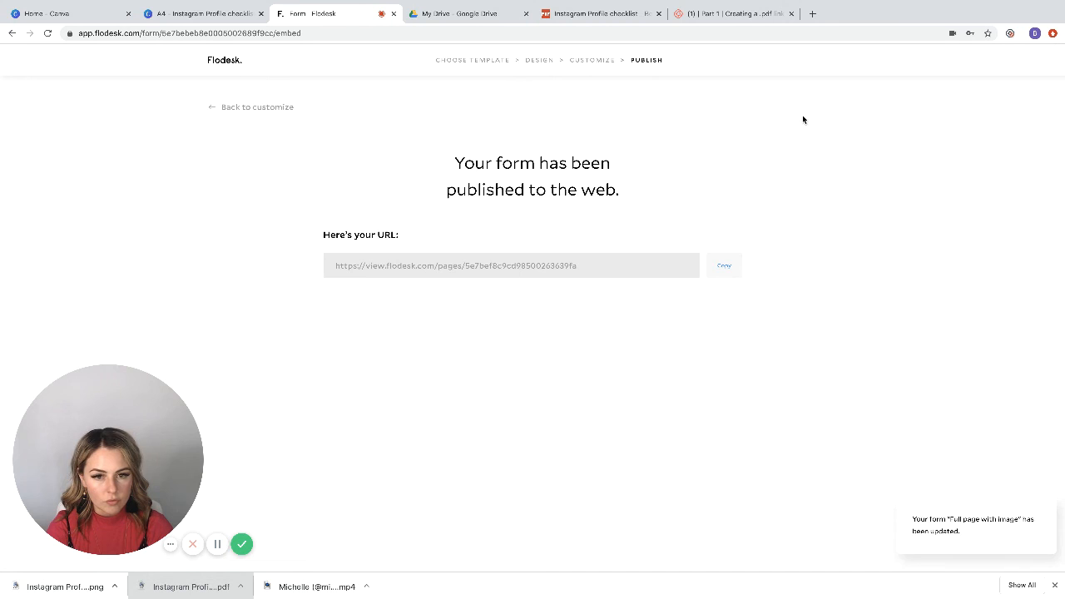
left_click(725, 267)
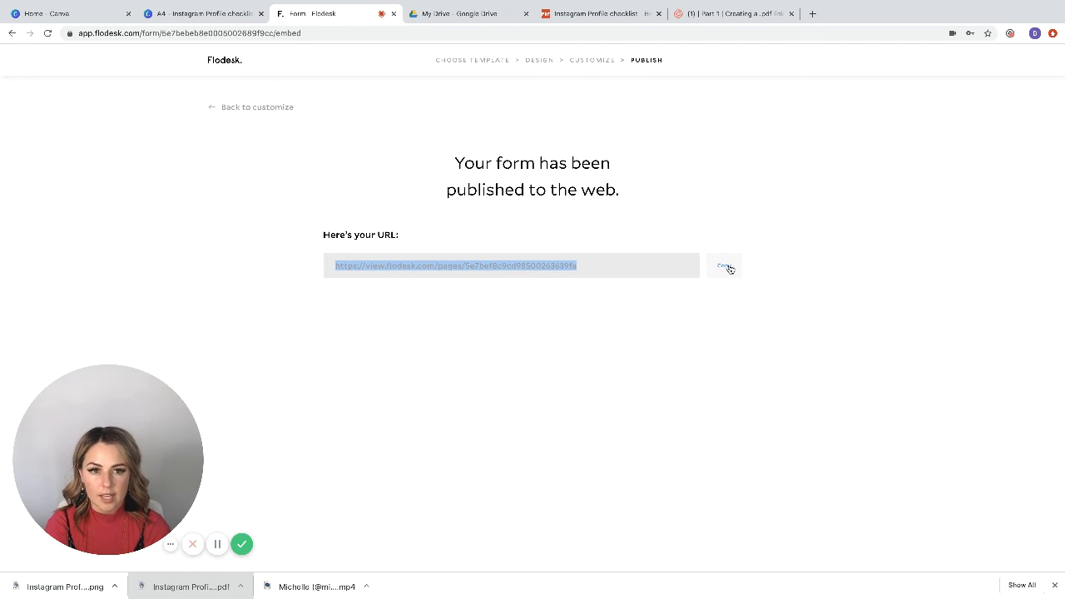
left_click(725, 266)
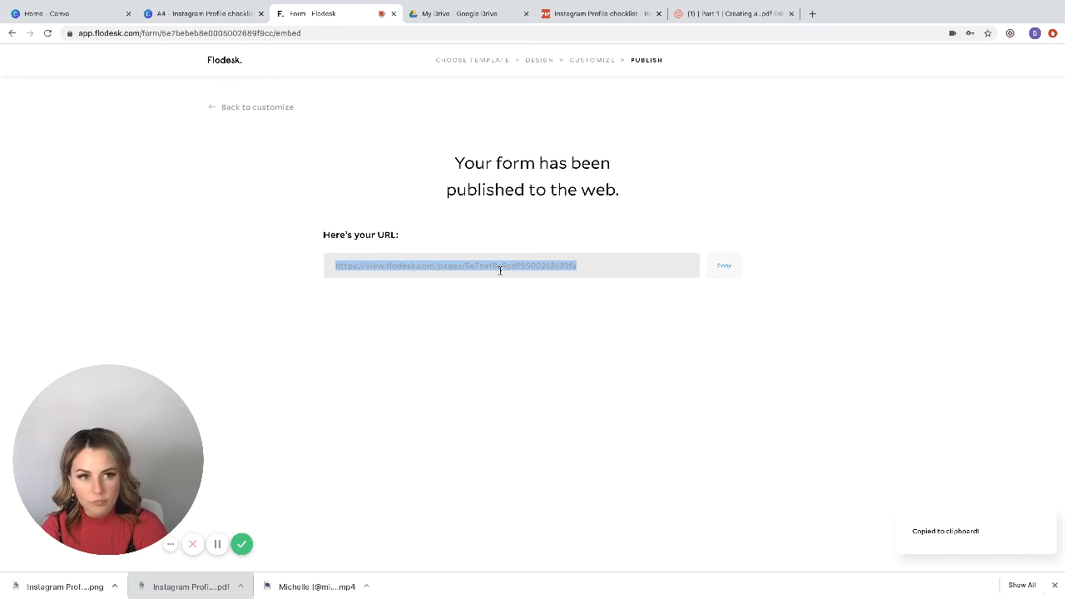
Step: Open the published form's URL in a new browser tab, and view the checklist PDF it redirects to before returning to the form
left_click(811, 13)
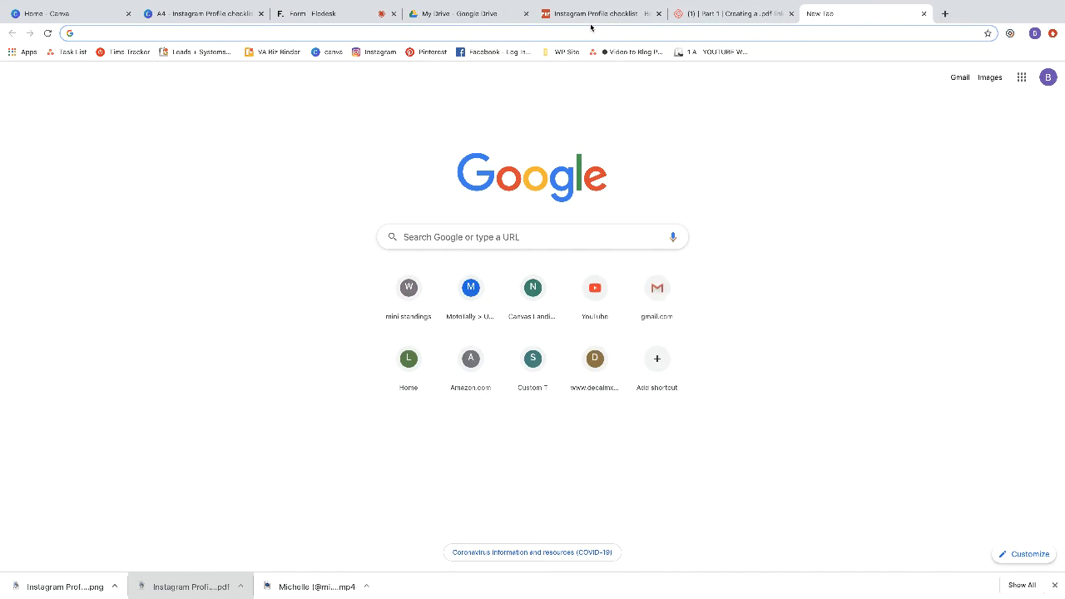
key("ctrl+v")
key("Return")
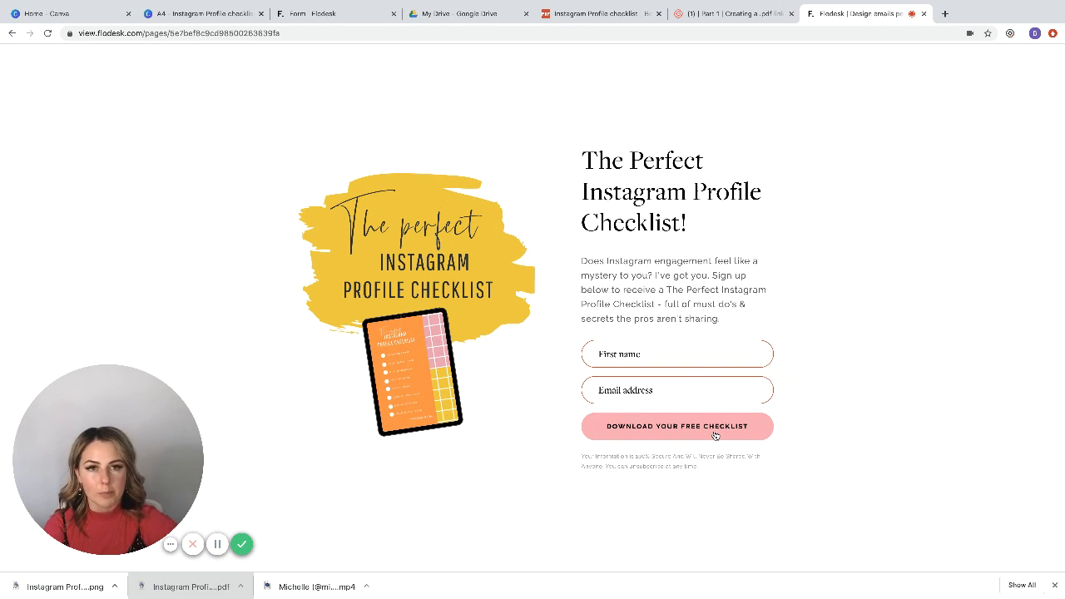
left_click(599, 14)
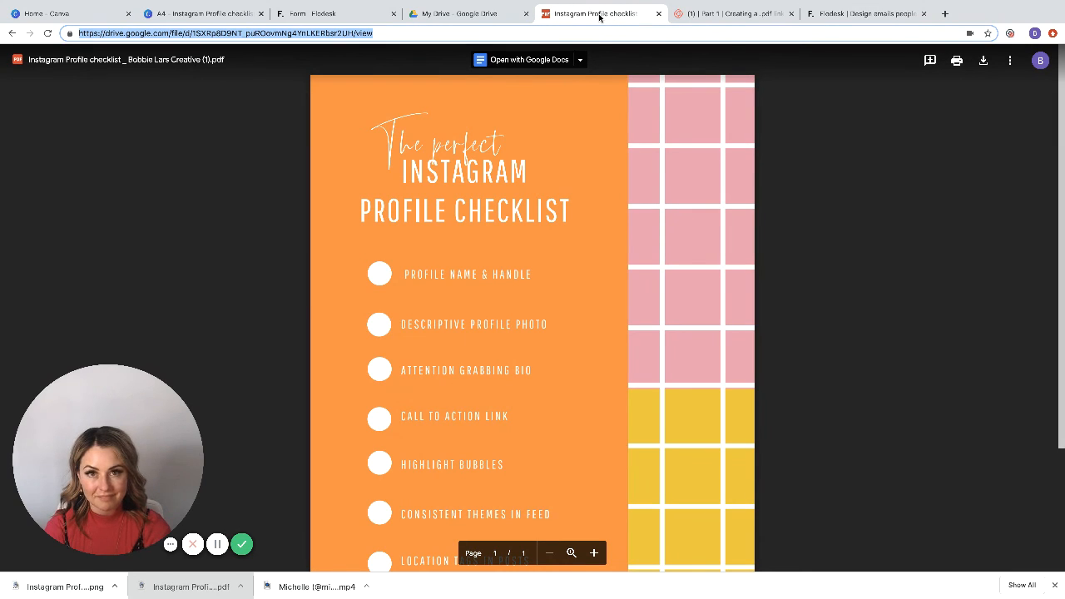
left_click(827, 17)
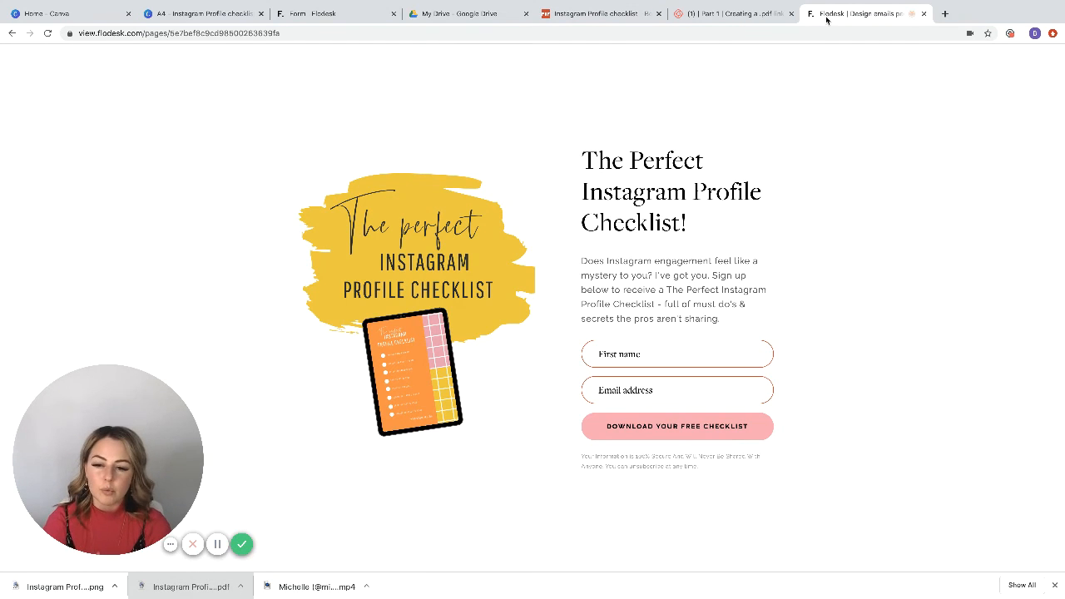